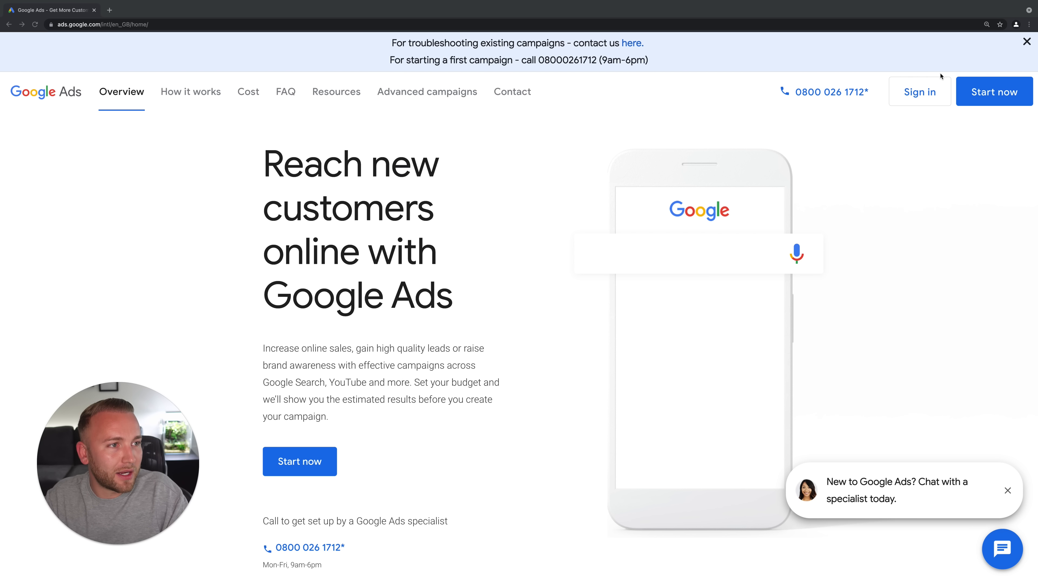
Step: Sign in to Google Ads with the listed Google account and its password
click(917, 94)
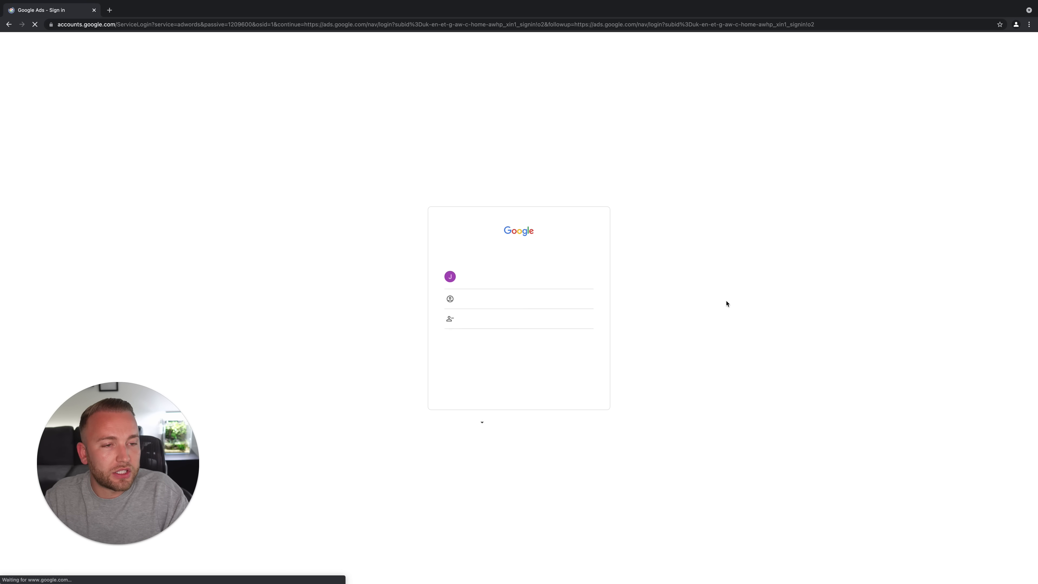
click(530, 285)
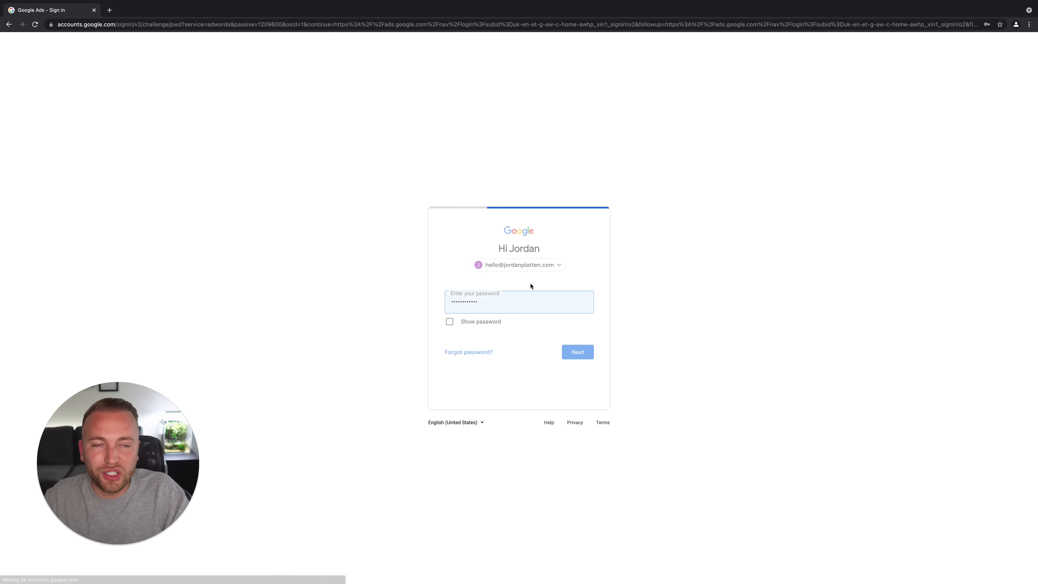
click(572, 355)
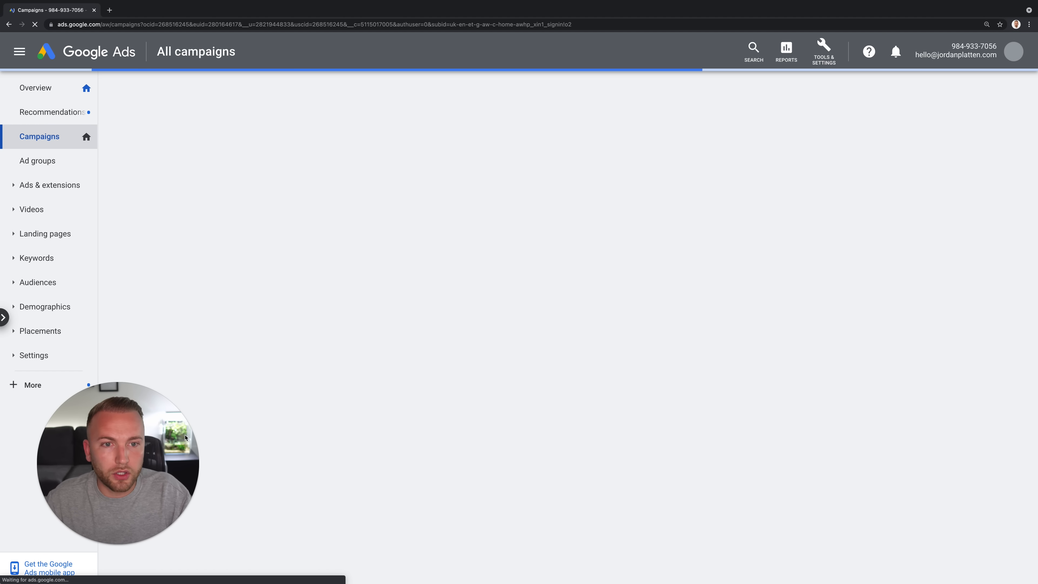
drag(185, 438, 883, 465)
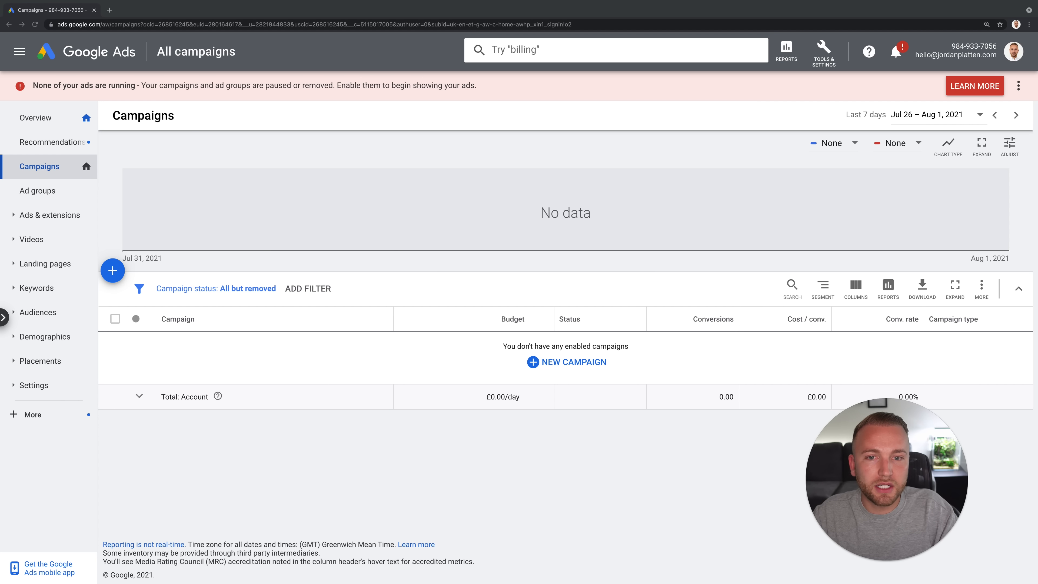
Step: Open the account overview and hide the warning banner about none of the ads running
click(44, 119)
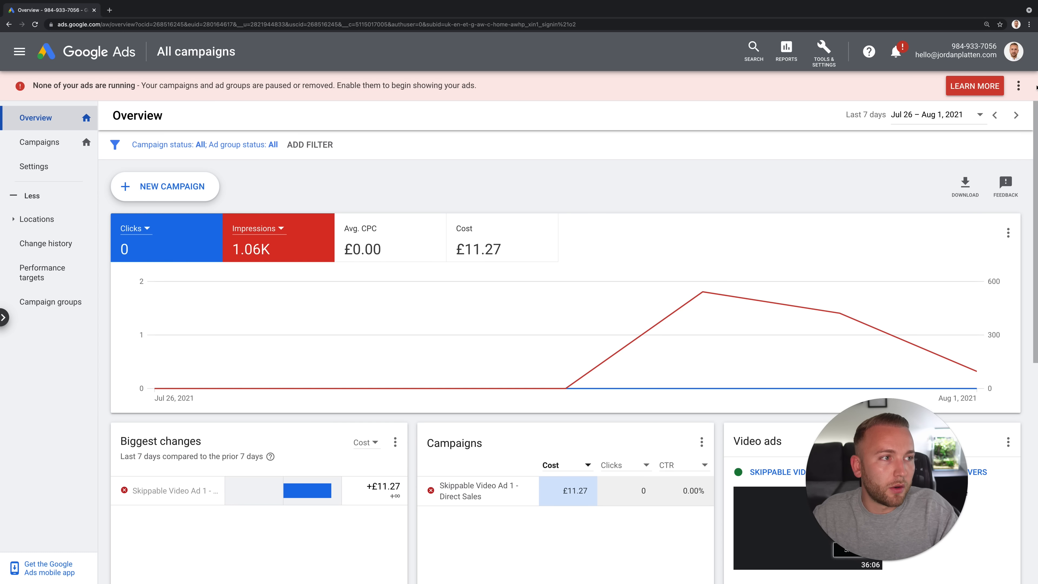
click(1018, 85)
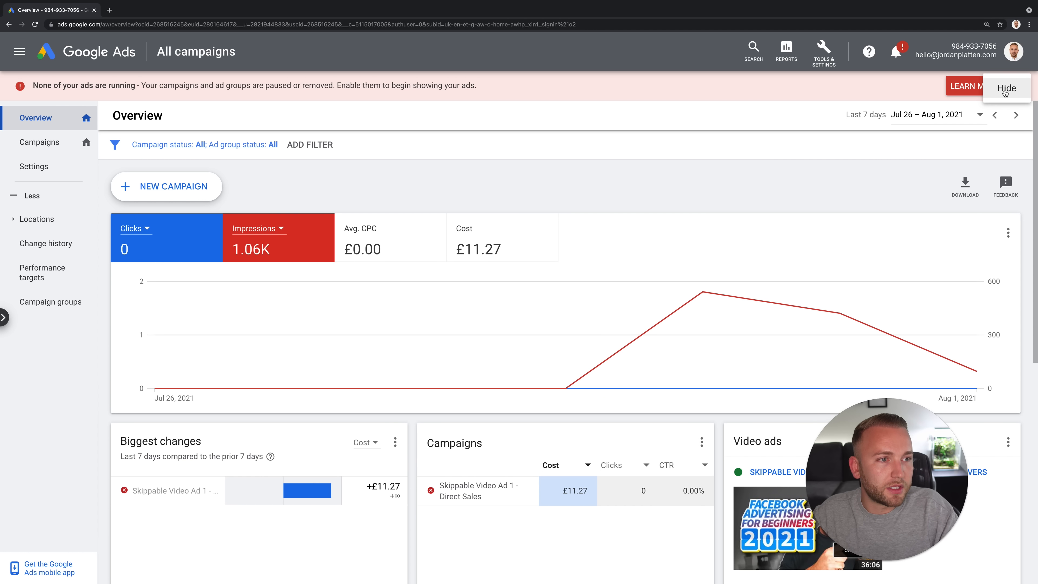
click(1006, 94)
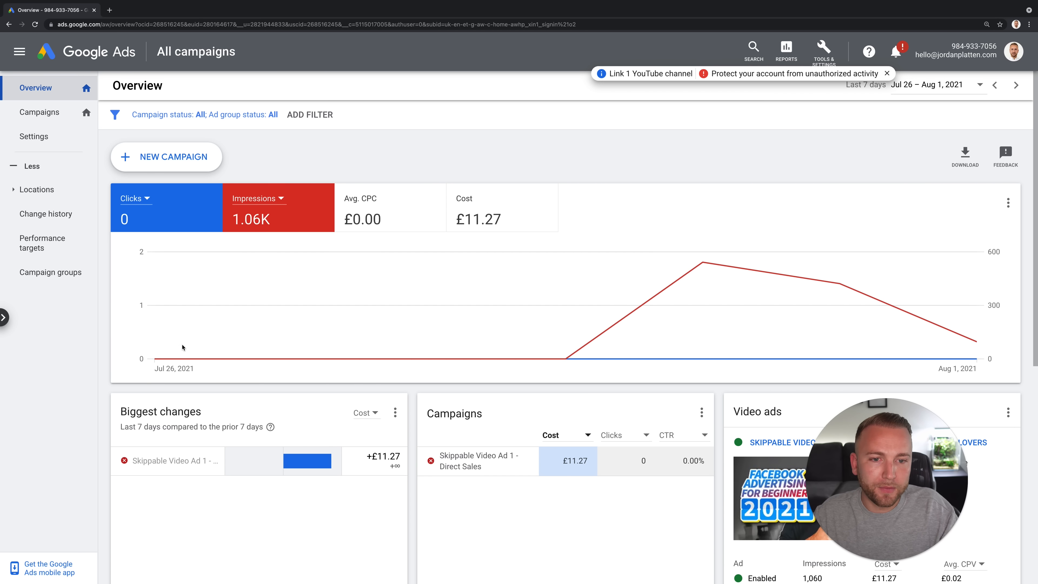
Step: Examine the overview's metric choices for Clicks and Impressions, and its campaigns, video ads, devices, demographics and day-and-hour cards
click(142, 201)
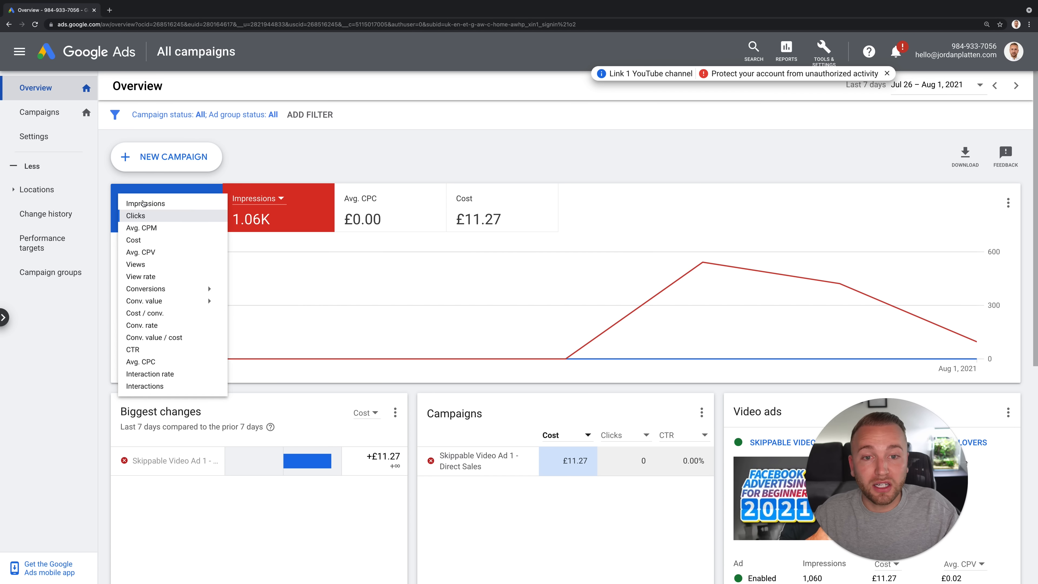
click(139, 208)
click(266, 207)
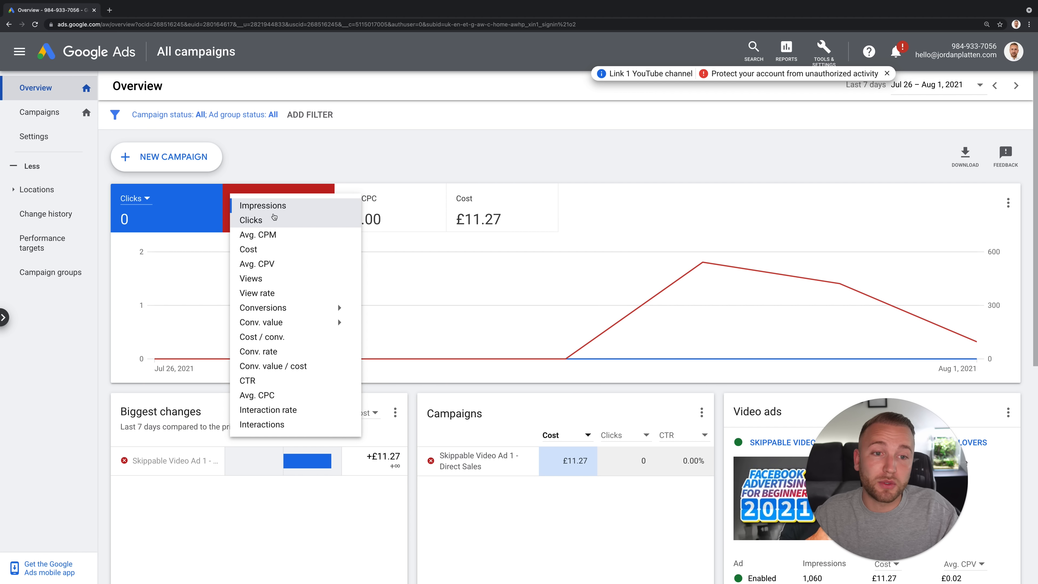
click(263, 205)
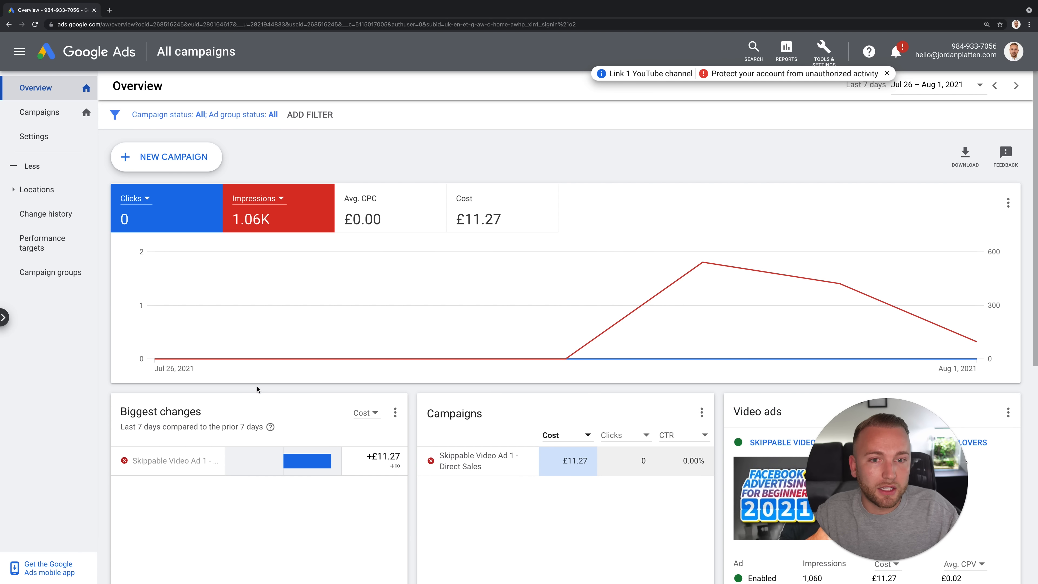
scroll(368, 294, down, 1)
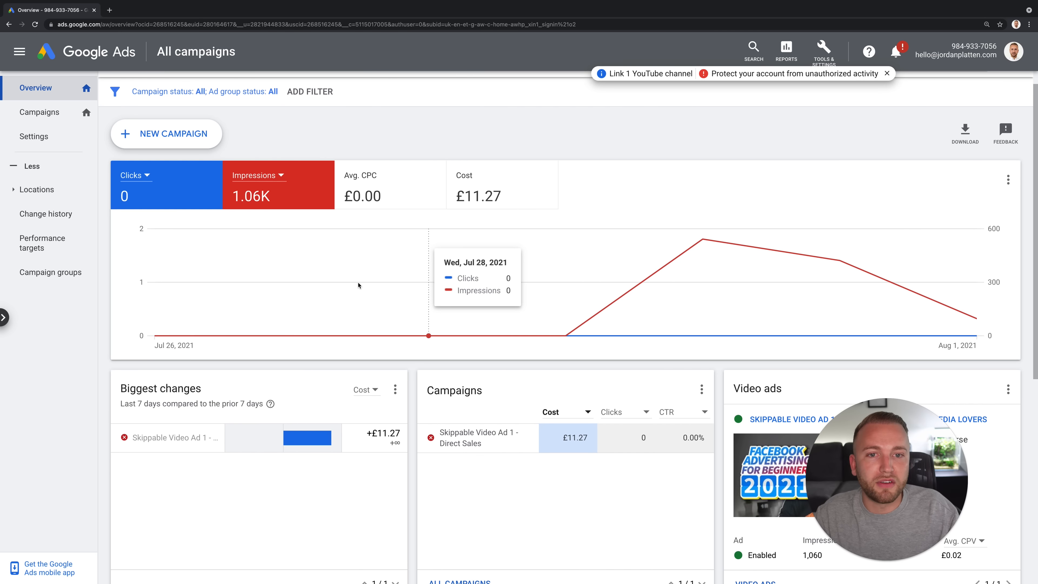
scroll(408, 184, down, 4)
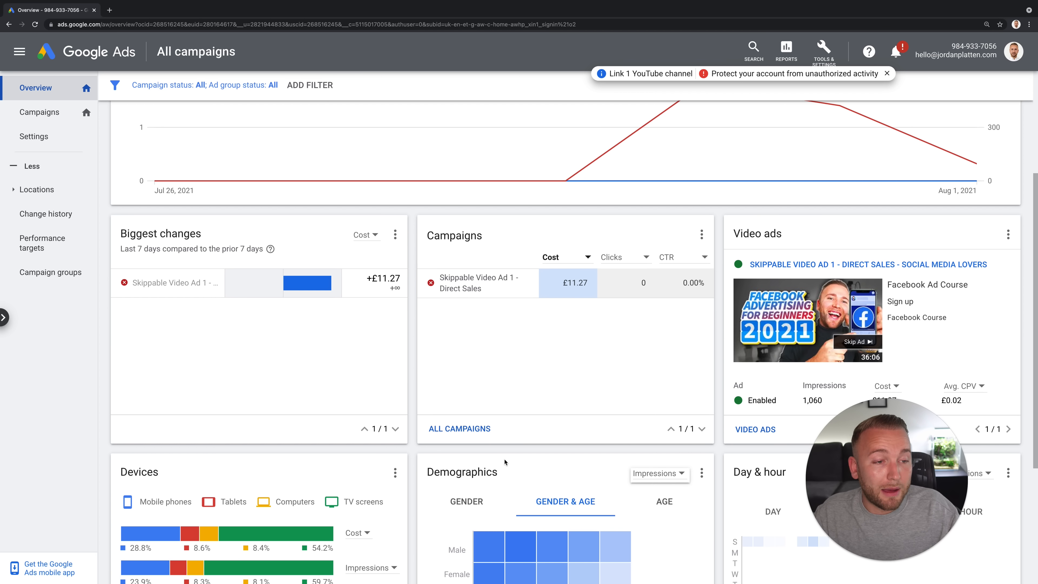
scroll(694, 294, down, 3)
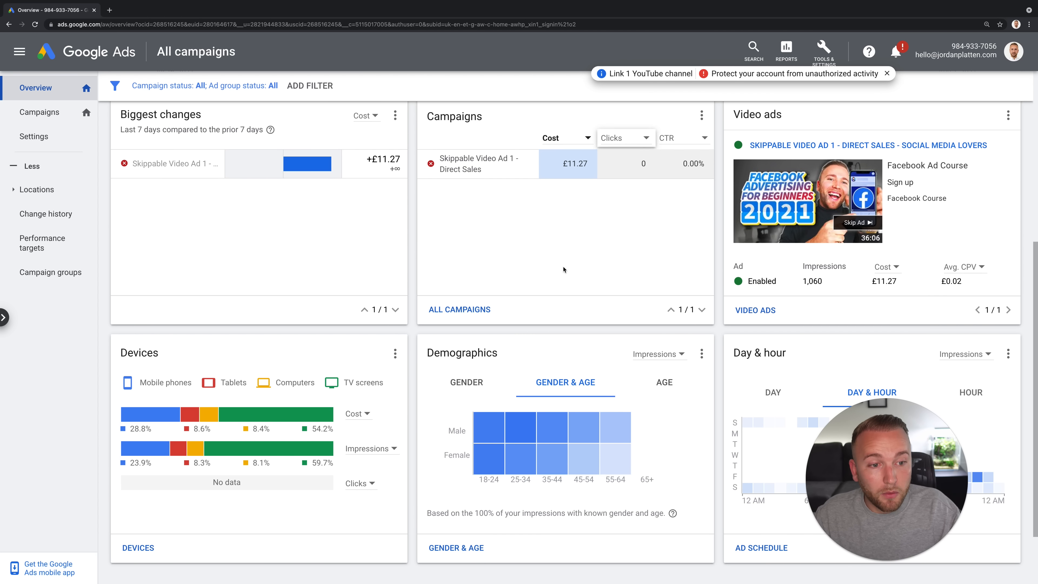
scroll(584, 303, down, 2)
mouse_move(565, 346)
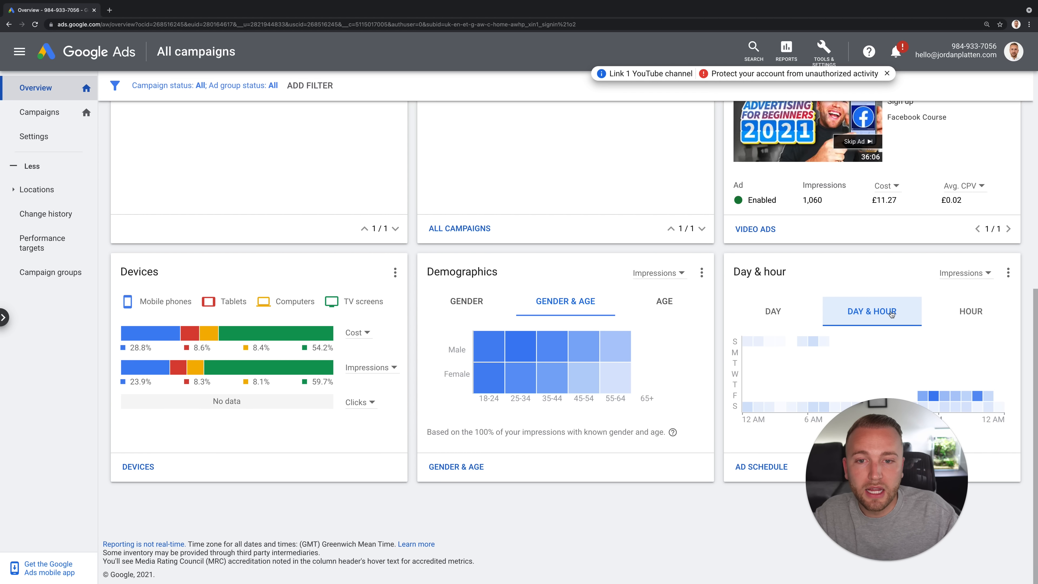
Step: On the Campaigns page, dismiss the account notification and start a new campaign
click(47, 118)
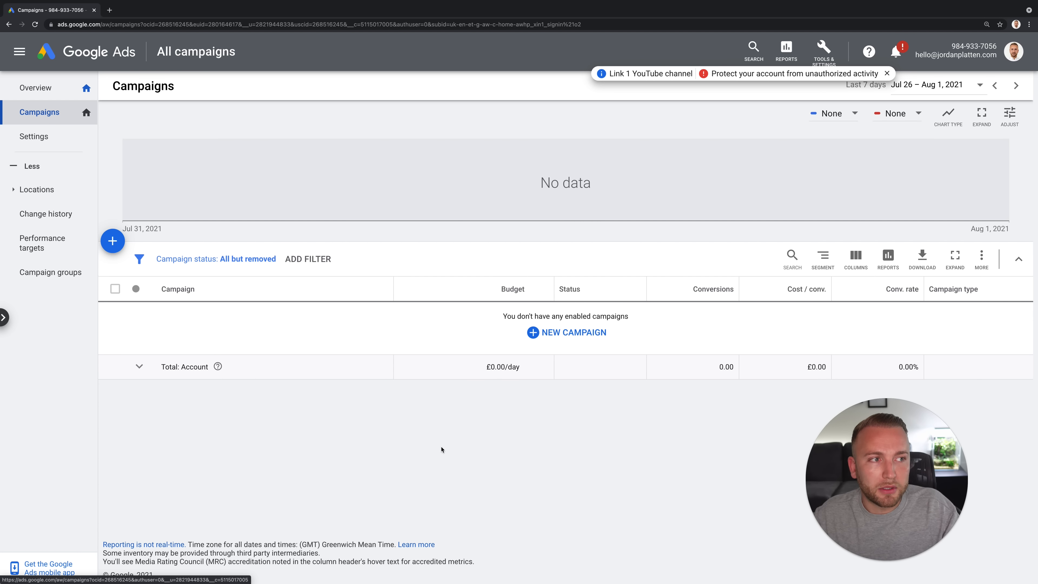
click(887, 73)
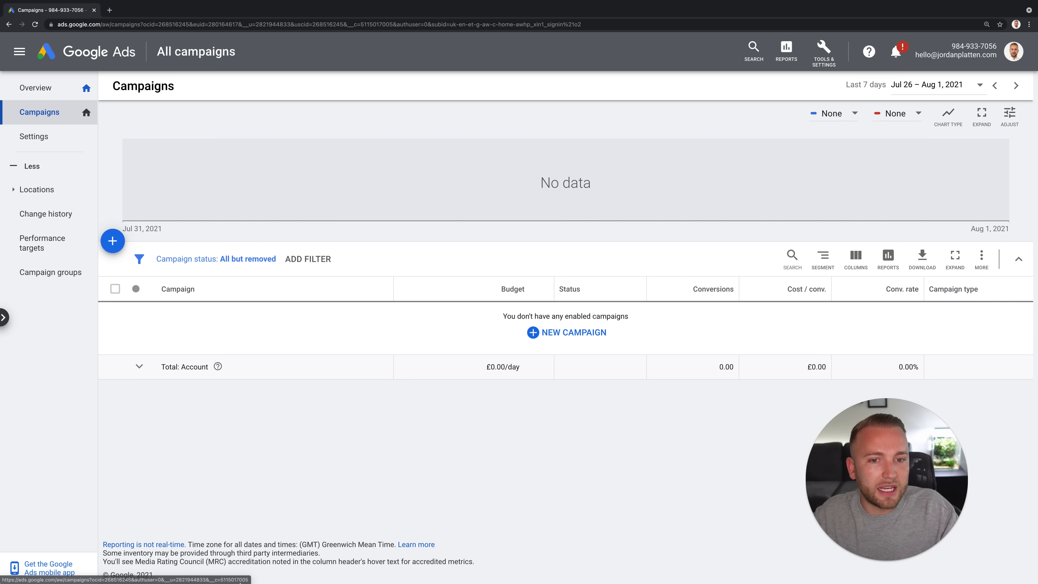
click(568, 335)
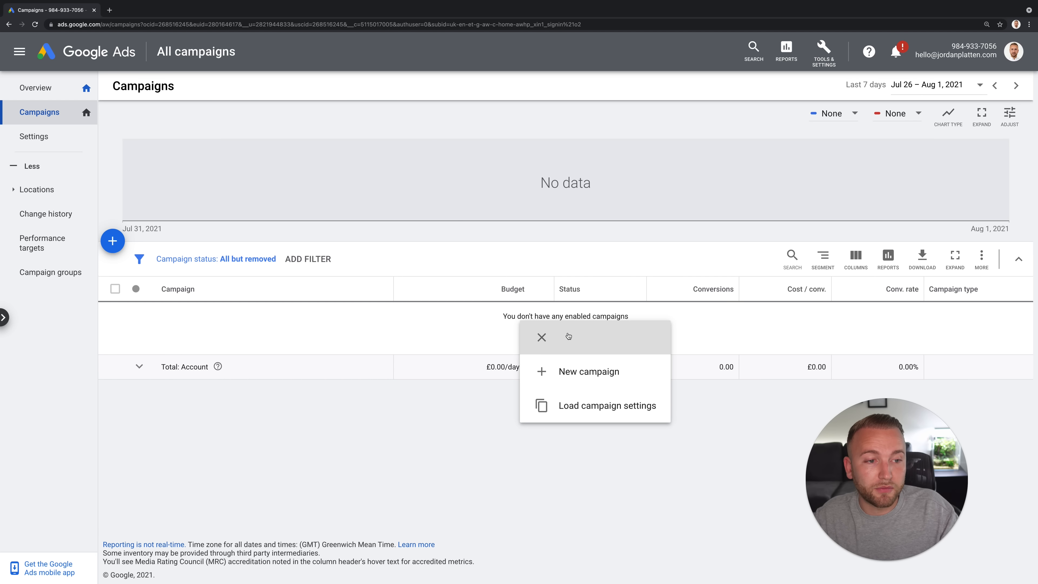
click(581, 374)
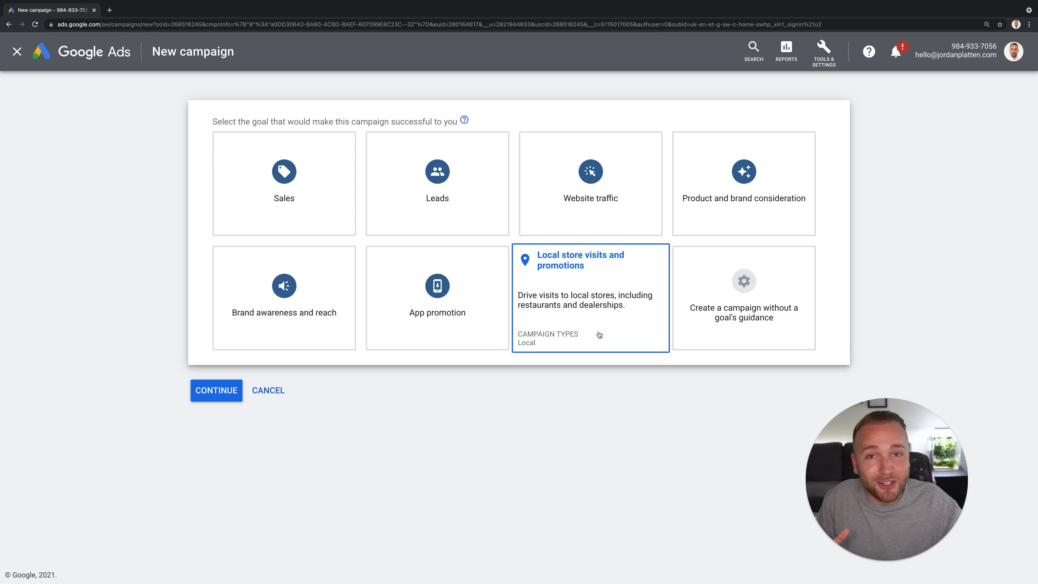
Step: Set up the campaign without a goal's guidance, using the Video type and the Custom video campaign subtype
click(731, 295)
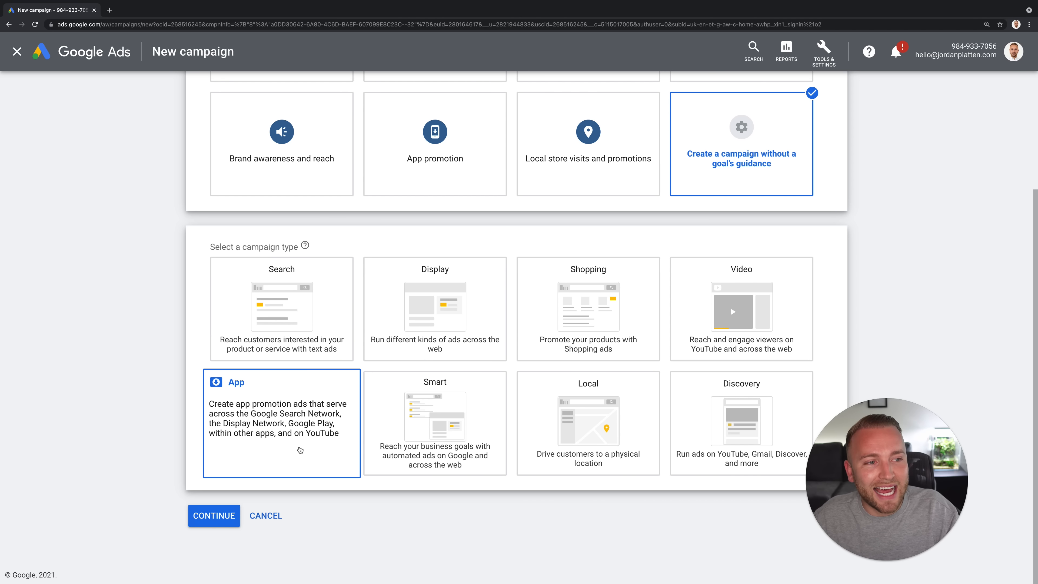
click(737, 302)
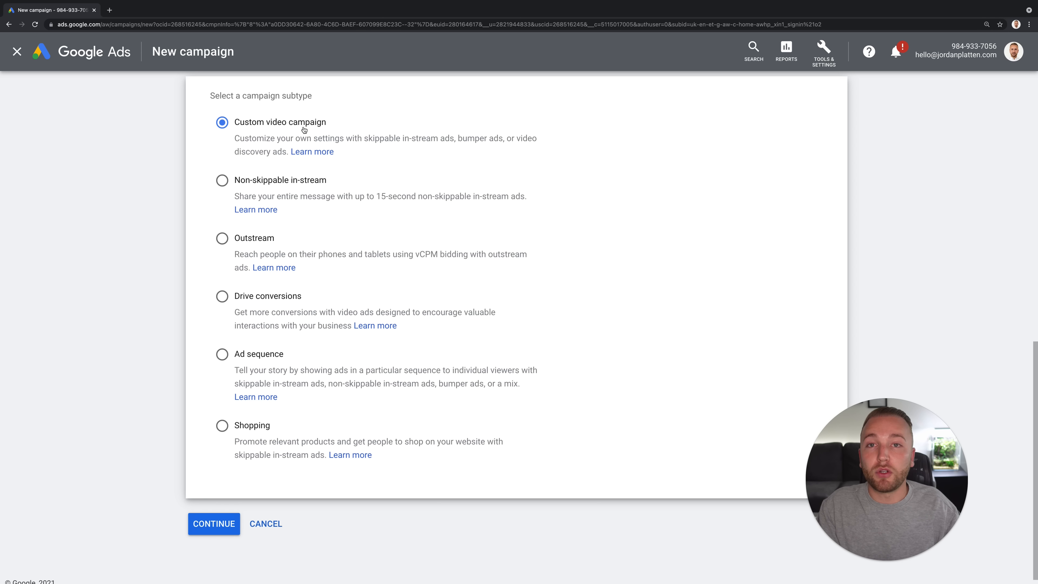
click(207, 527)
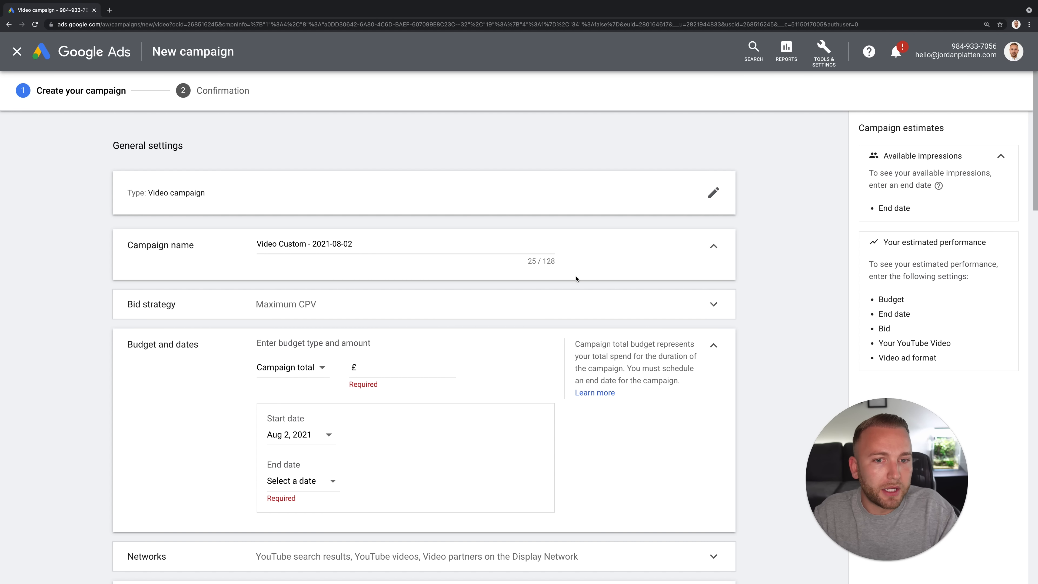
Step: Name the campaign "Skippable Ad 2 - Facebook Ad"
triple_click(388, 246)
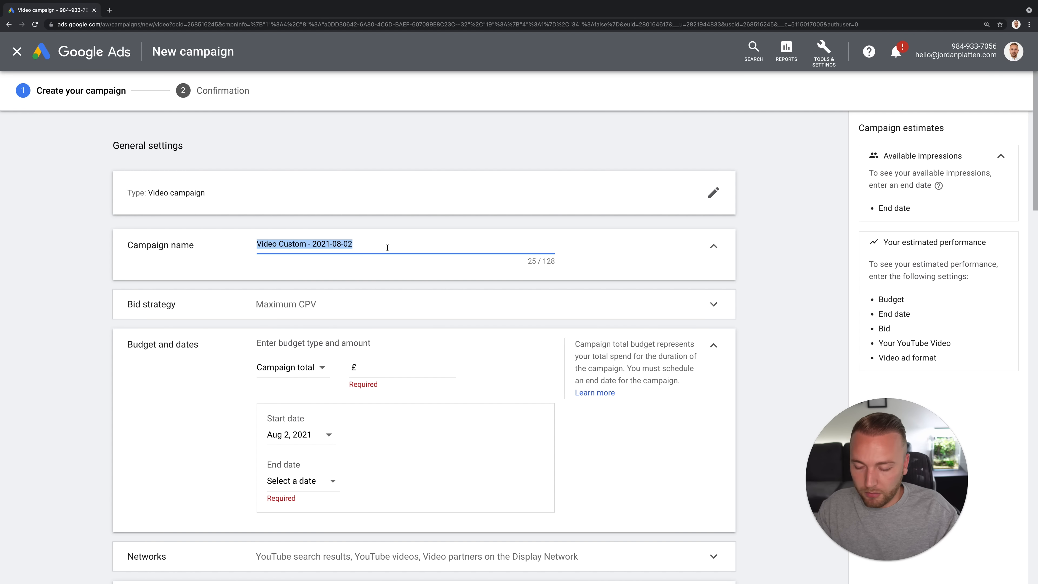
text(Skipp)
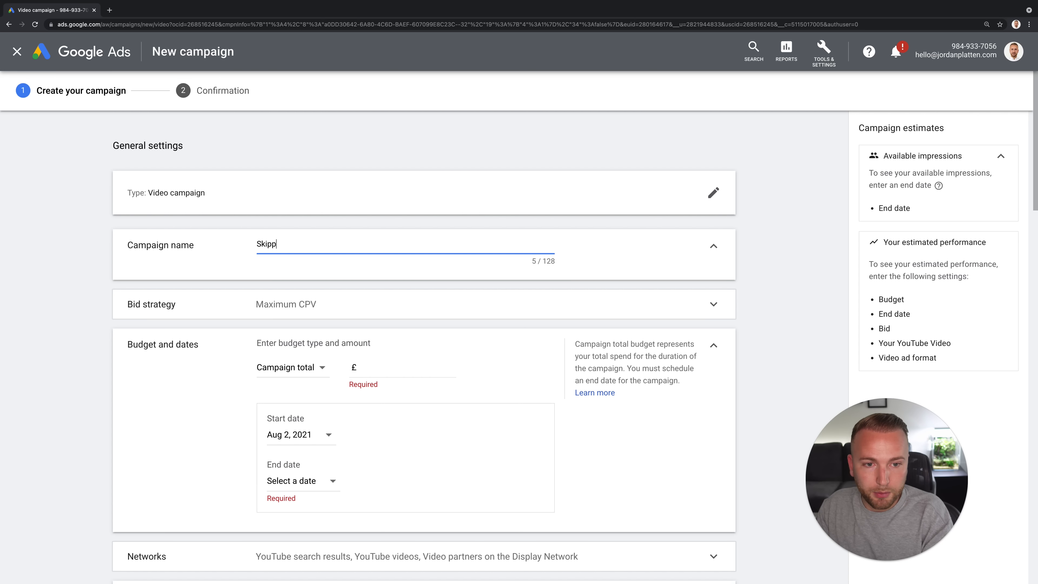
text(able Ad 2)
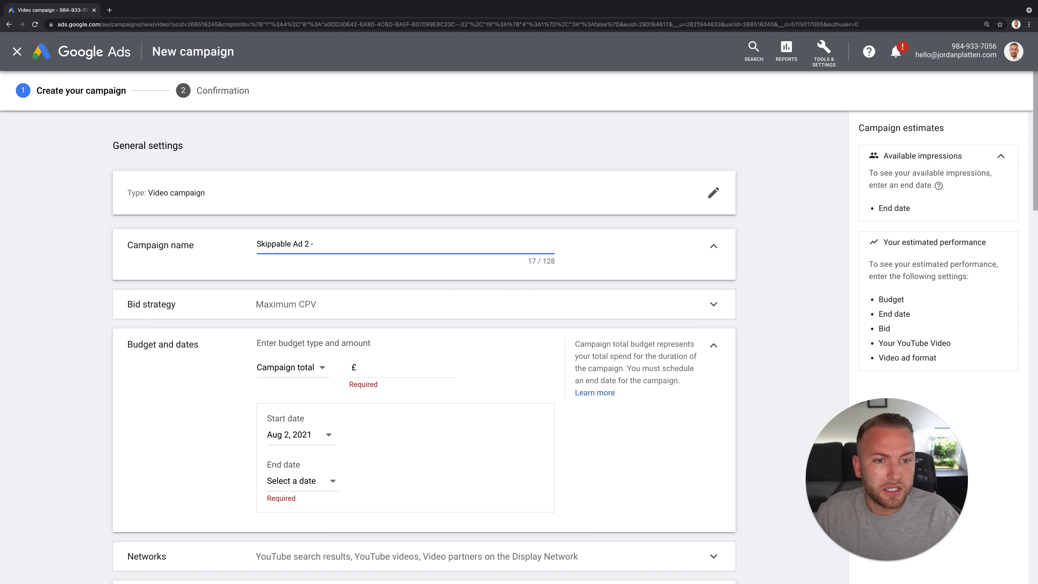
text( - Facebook Ad)
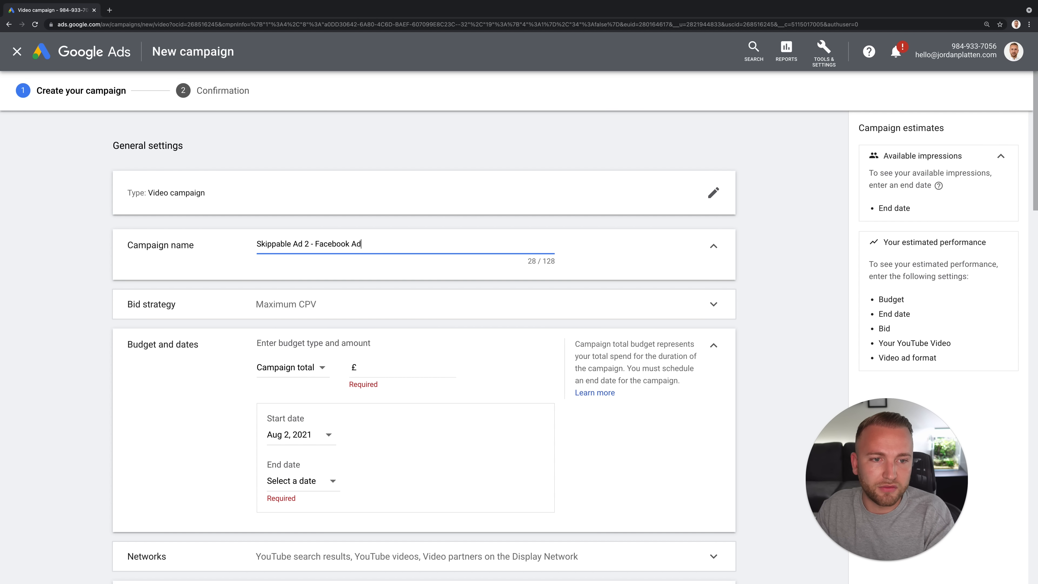
Step: Choose Maximum CPV as the campaign's bid strategy
scroll(518, 281, down, 2)
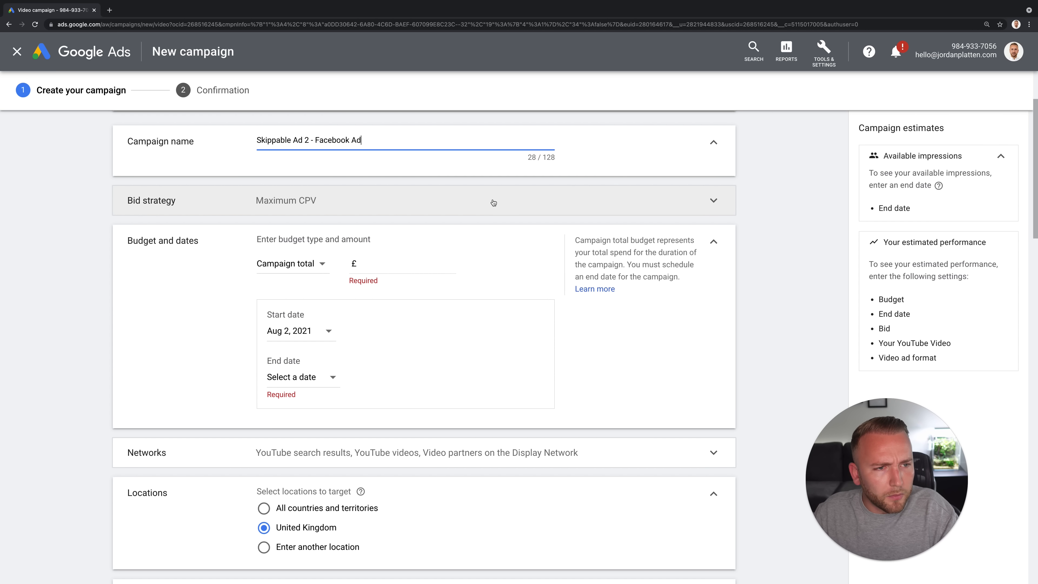
click(424, 206)
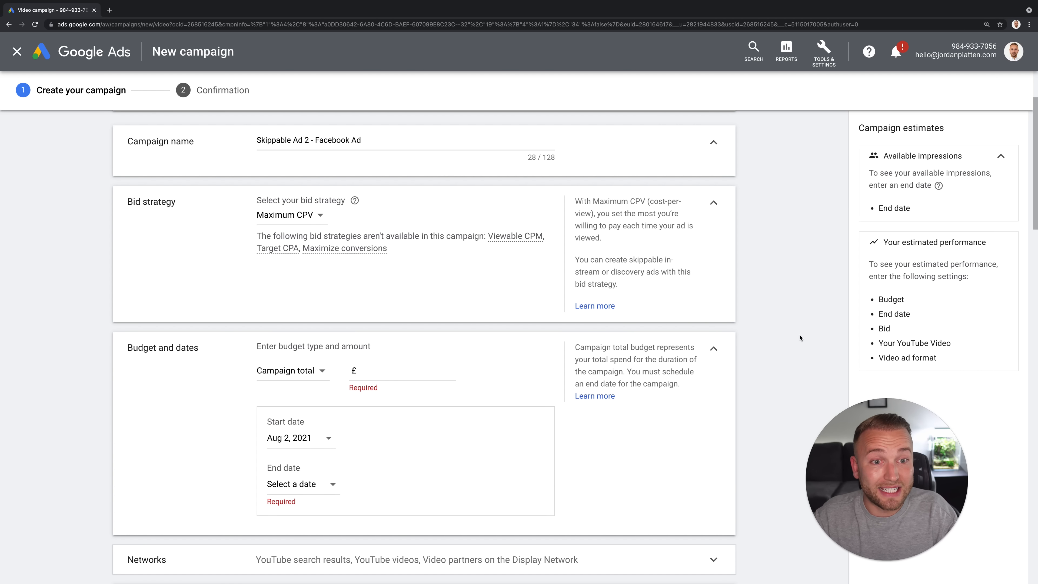
click(318, 216)
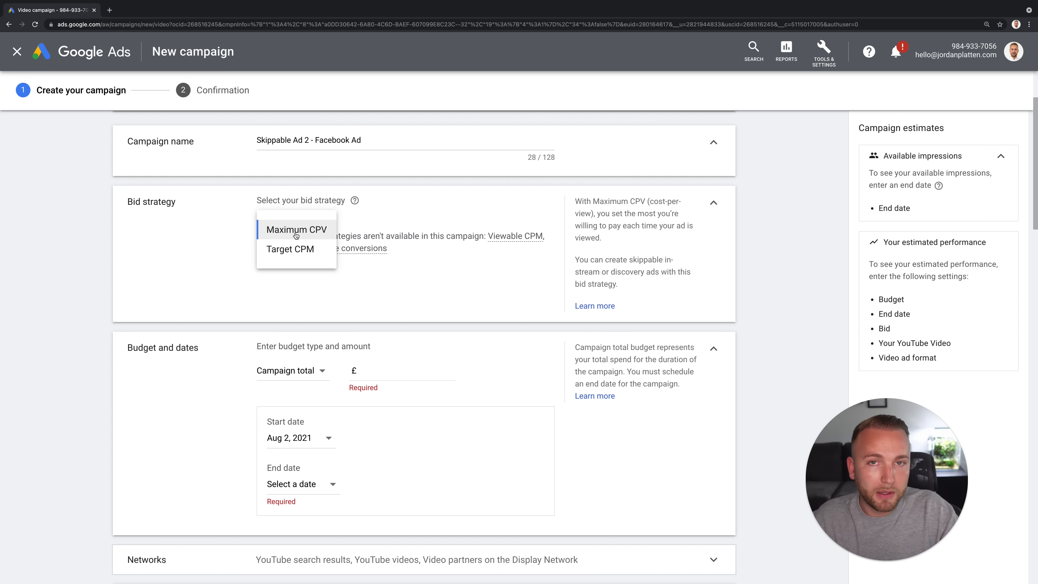
click(296, 235)
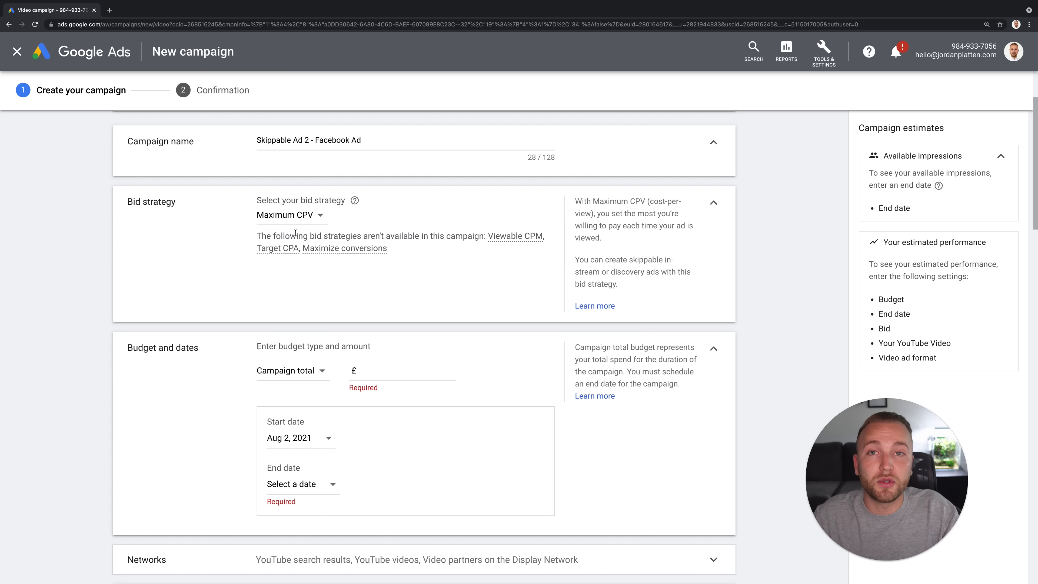
Step: Switch the budget type to Daily and set the amount to £10.00
scroll(391, 280, down, 4)
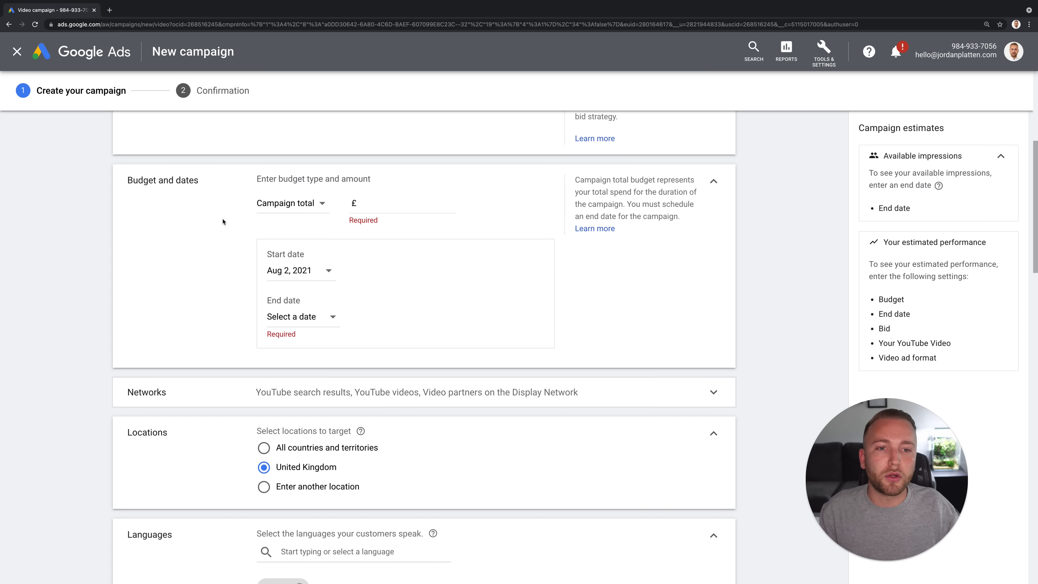
click(270, 213)
click(274, 219)
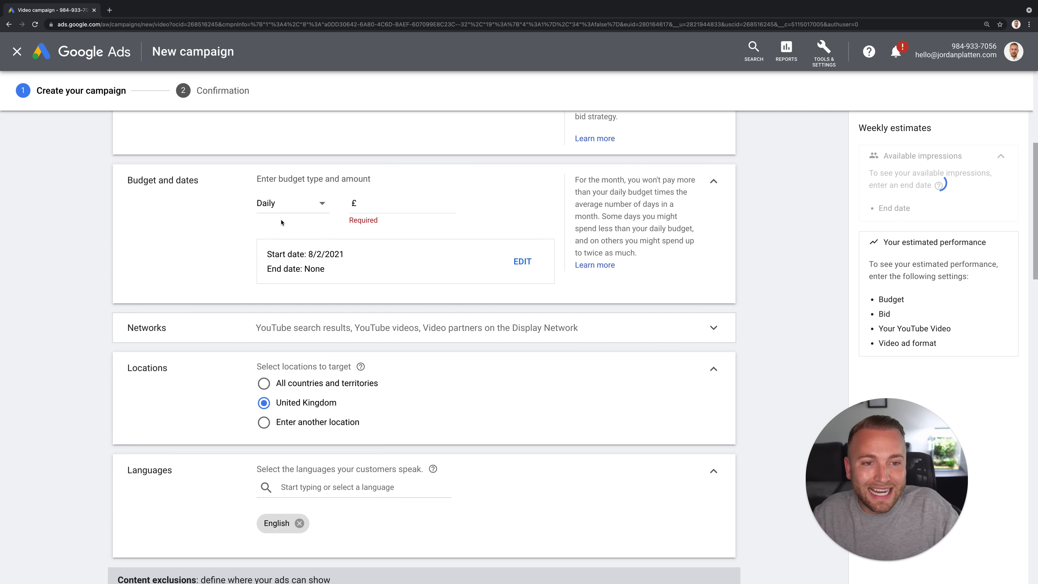
click(396, 201)
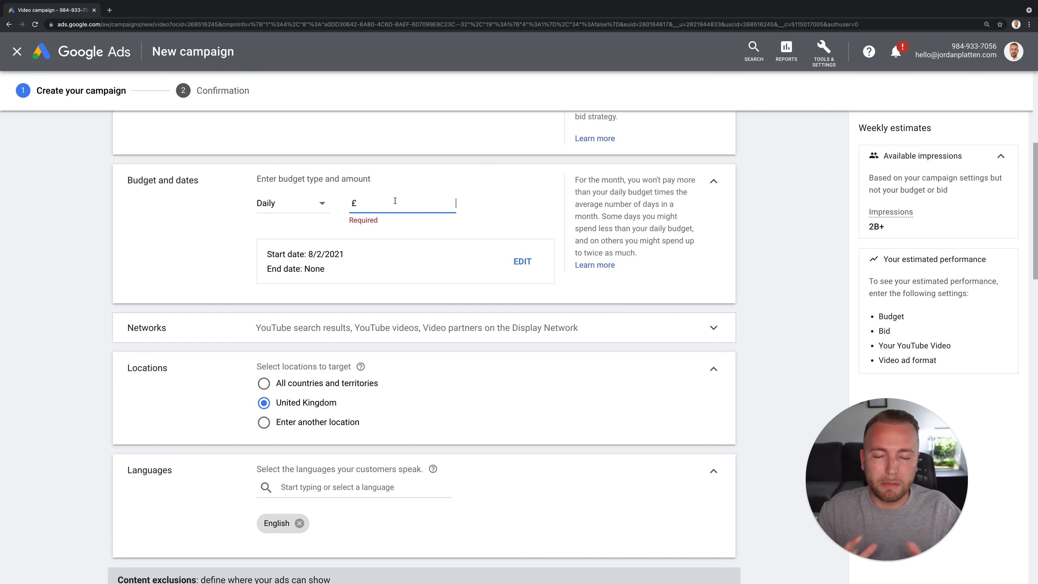
text(10.00)
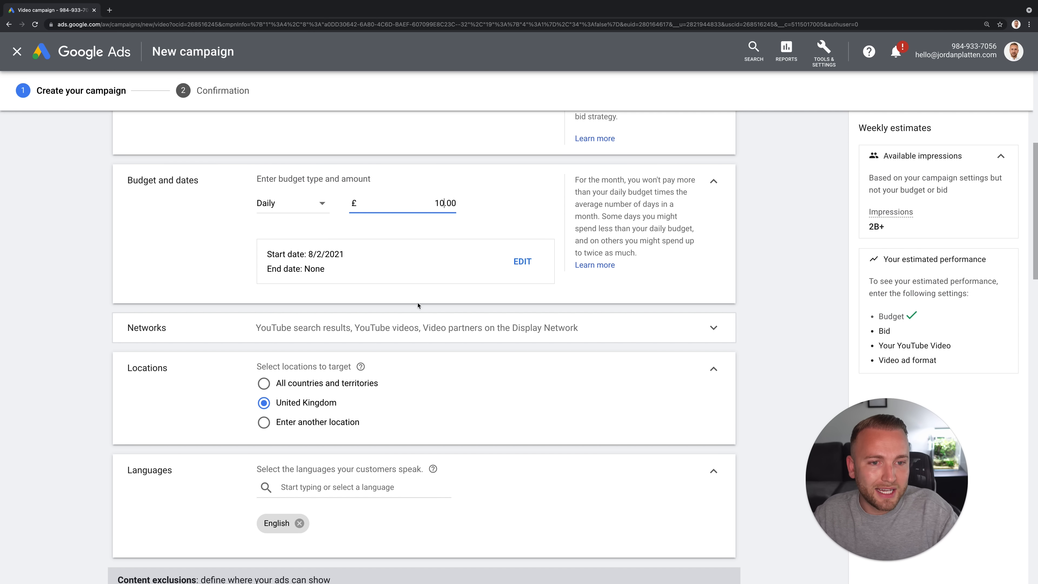
Step: Open the campaign's date settings and choose None for the end date
click(522, 261)
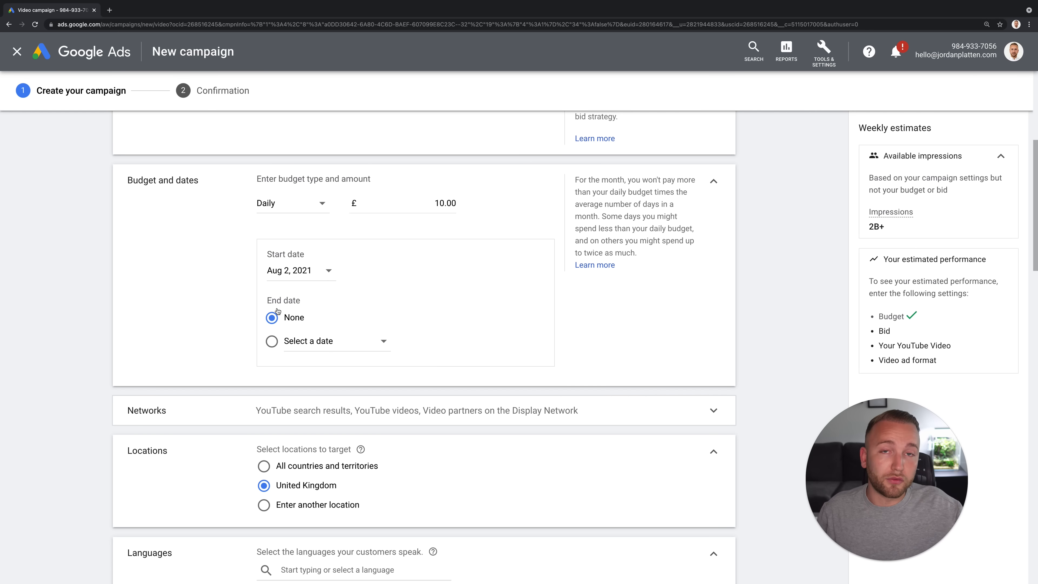
click(346, 347)
click(281, 318)
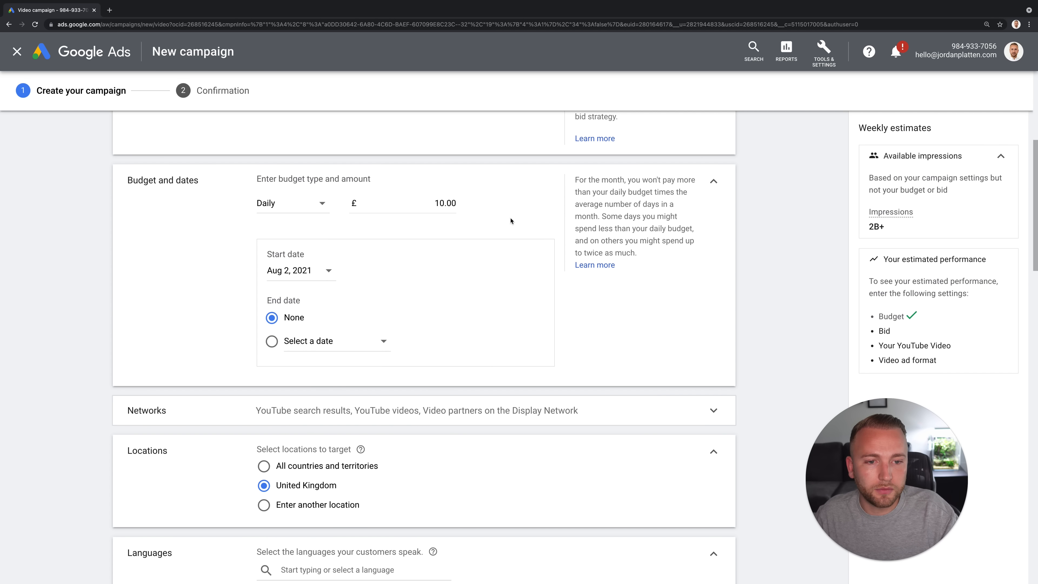
Step: Exclude YouTube search results and Video partners on the Display Network from the campaign's networks
scroll(512, 239, down, 5)
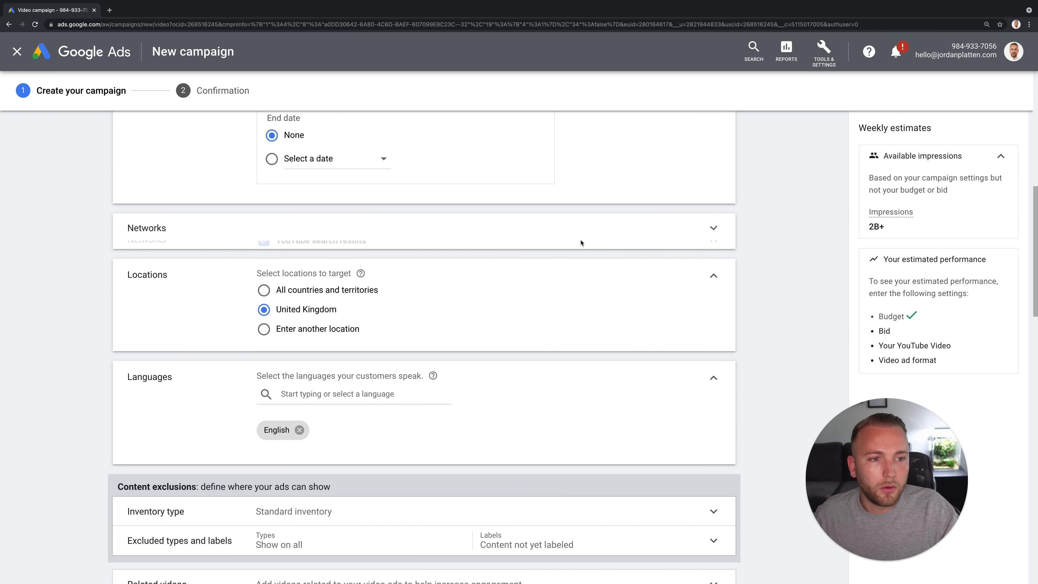
click(582, 241)
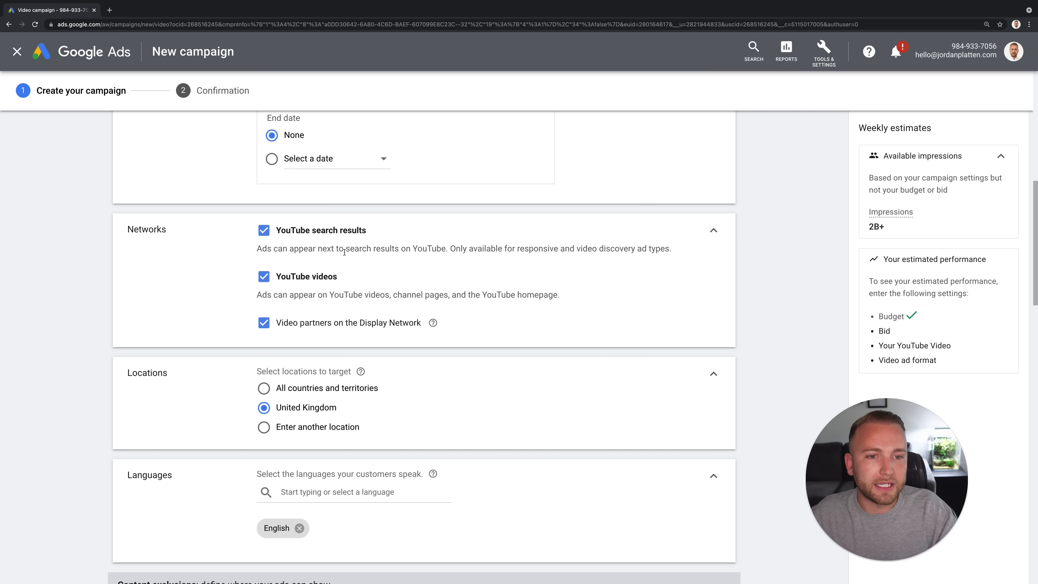
click(264, 231)
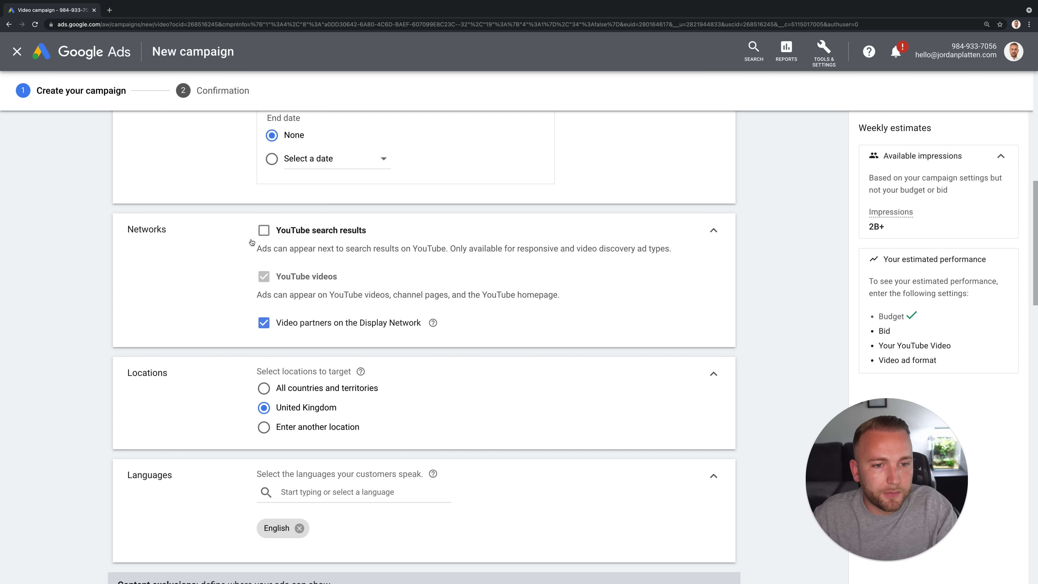
click(265, 323)
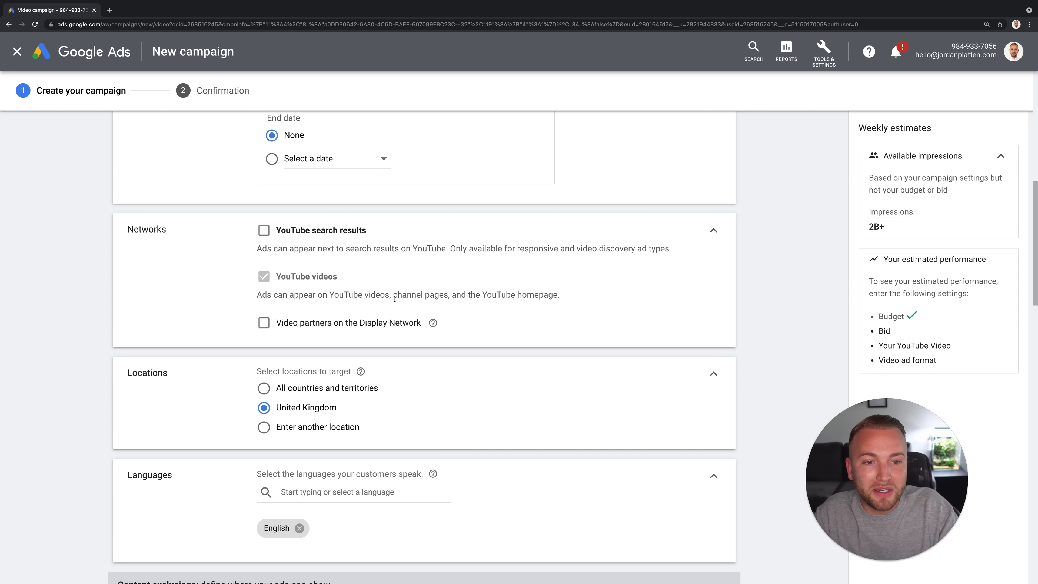
Step: Try targeting the United States as another location, and return the location targeting to United Kingdom
scroll(556, 307, down, 2)
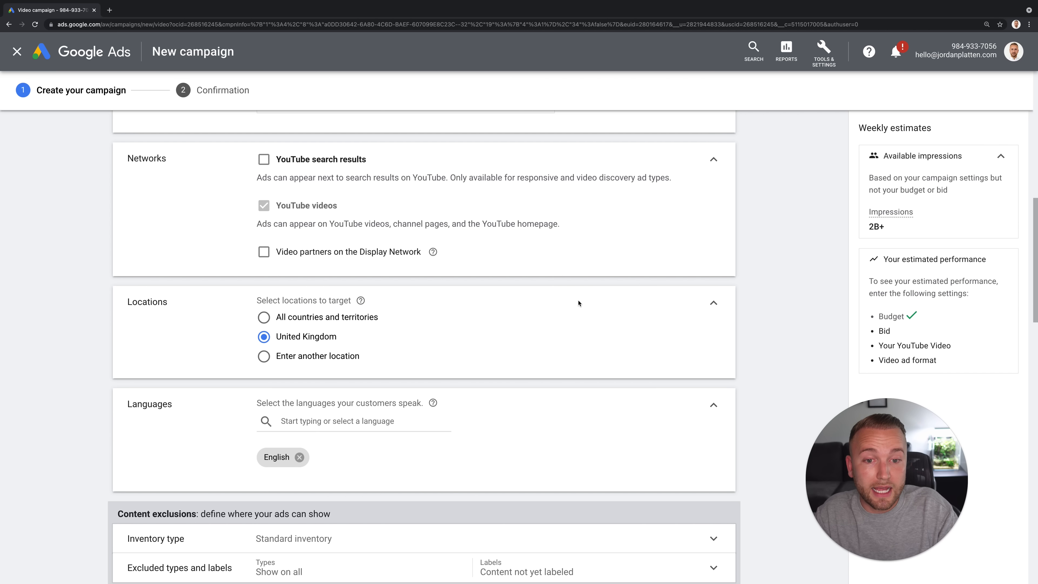
scroll(654, 300, down, 3)
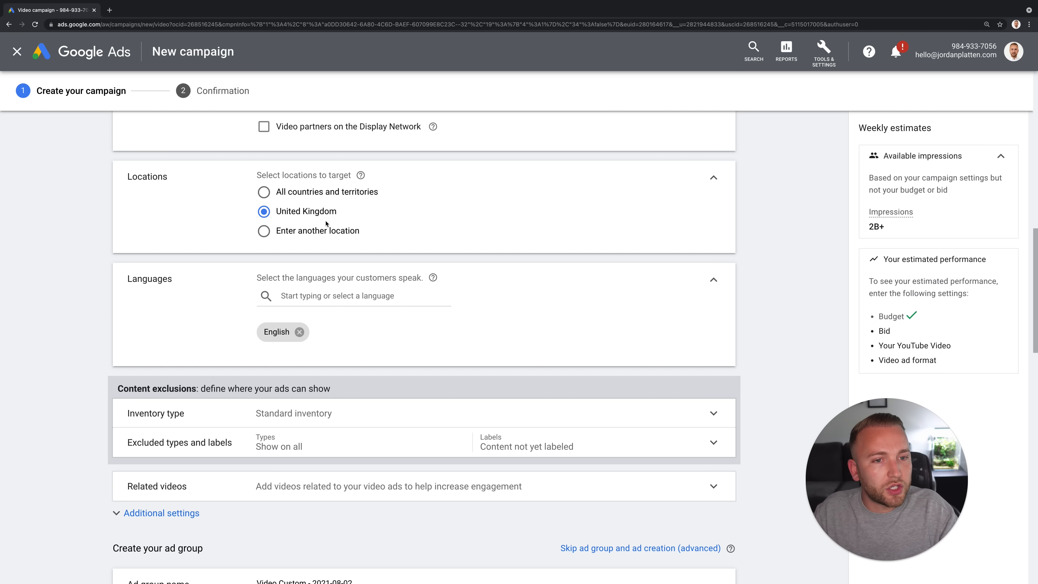
click(272, 233)
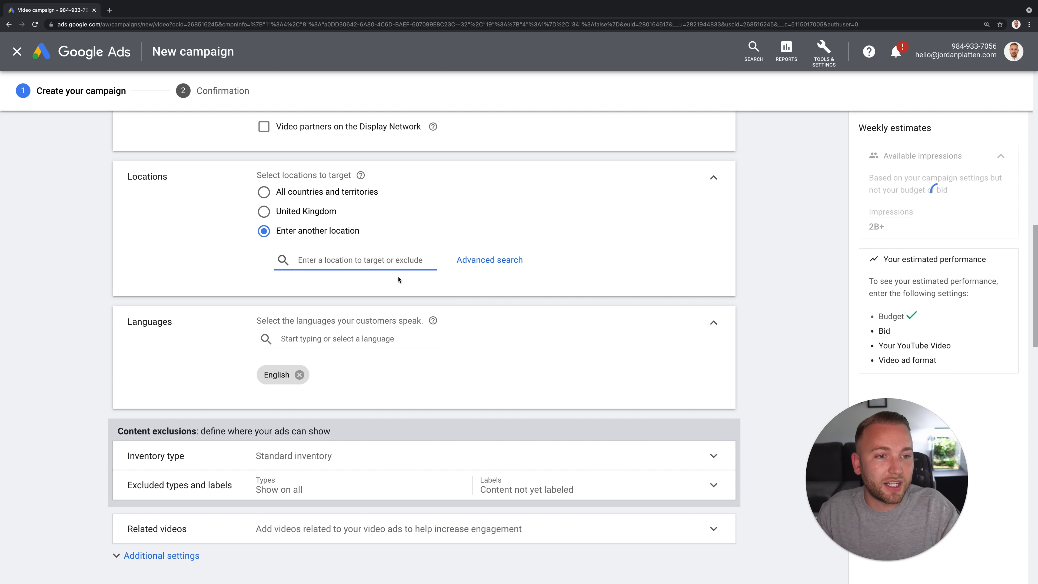
text(United)
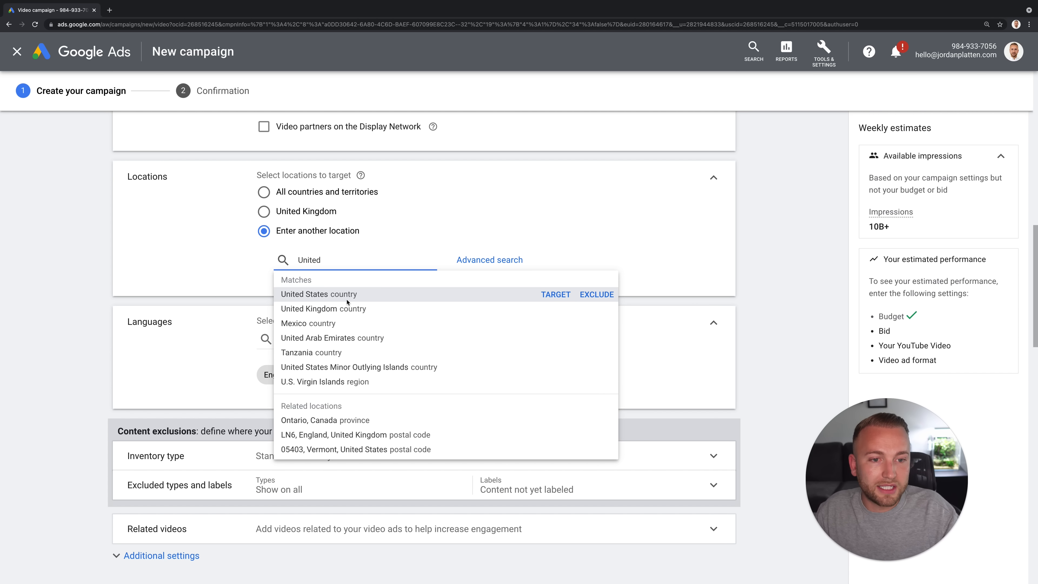
click(347, 302)
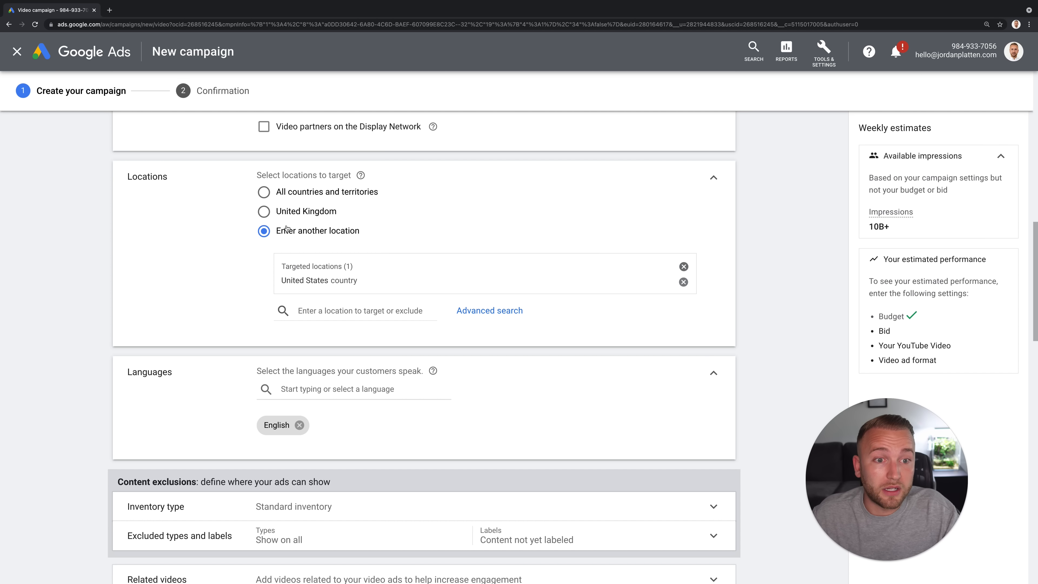
click(683, 281)
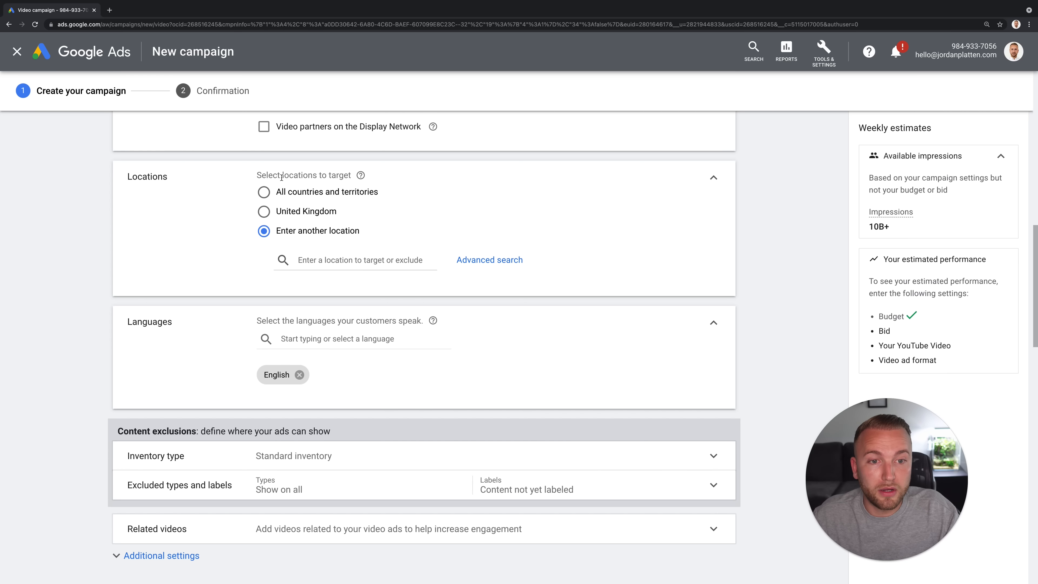
click(264, 212)
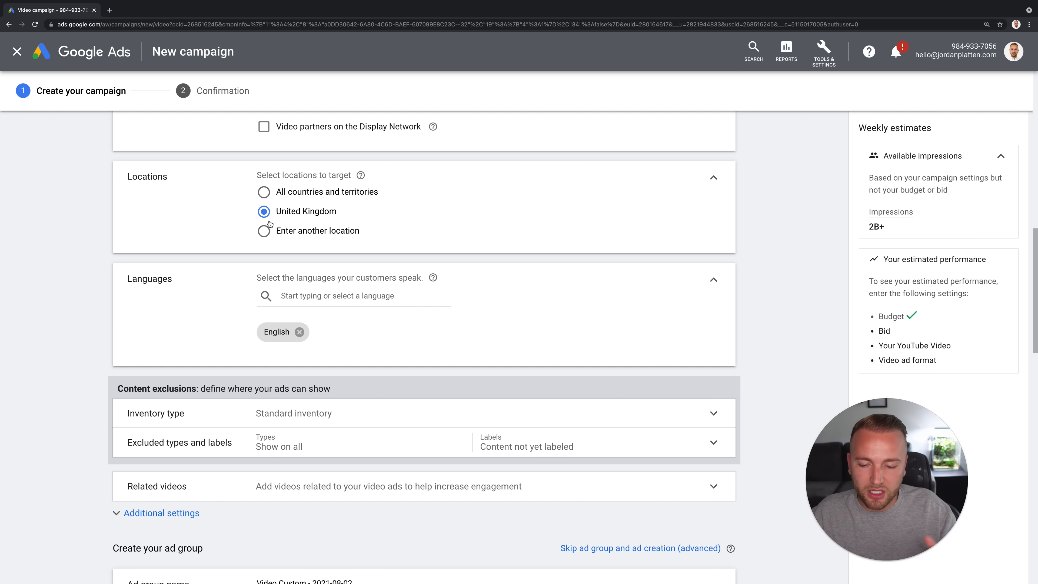
scroll(139, 296, down, 2)
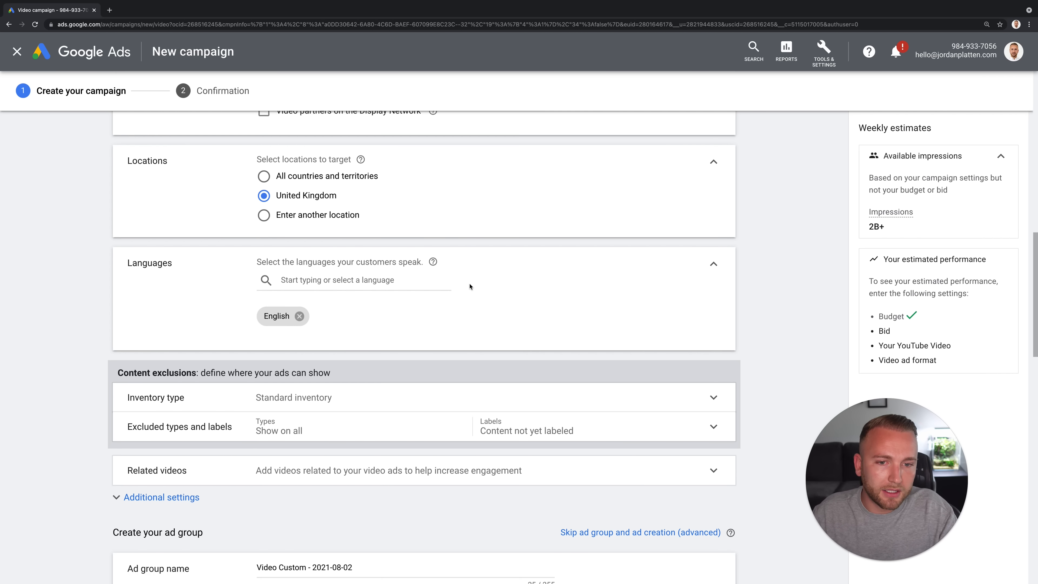
click(346, 234)
click(241, 236)
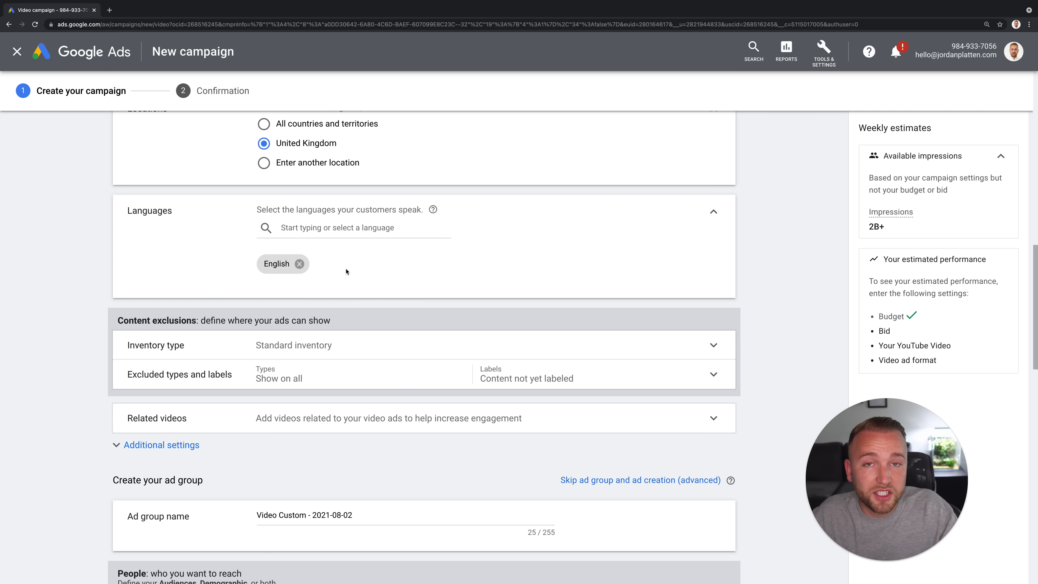
Step: Set the campaign's inventory type to Expanded inventory under the content exclusions
scroll(533, 245, down, 4)
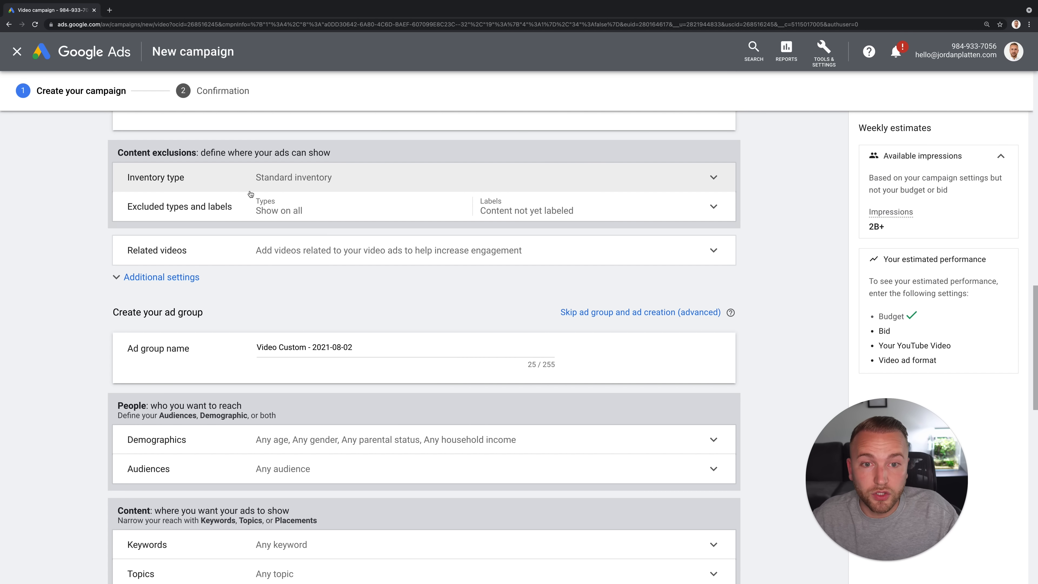
click(331, 180)
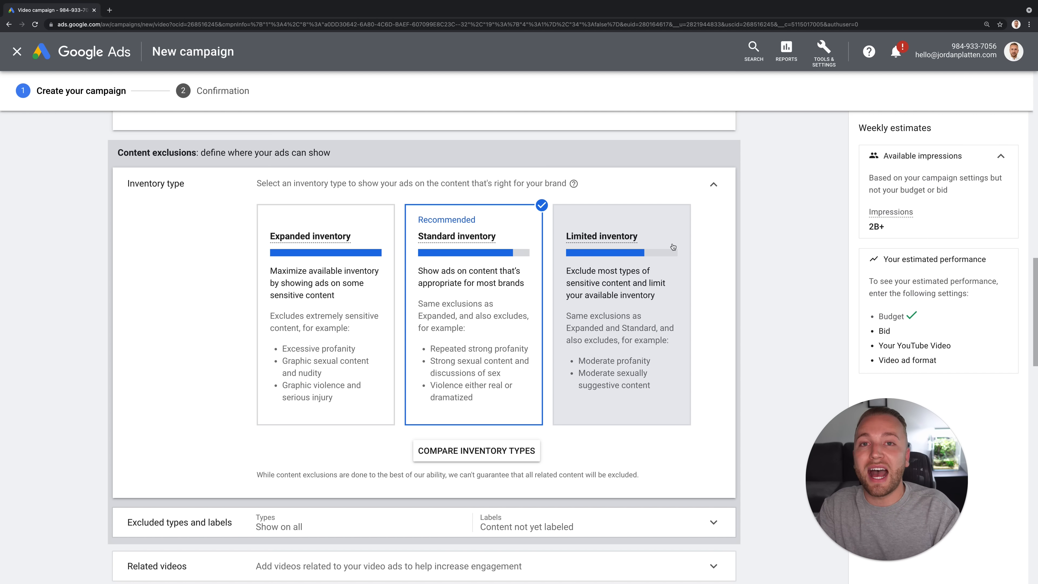
click(339, 287)
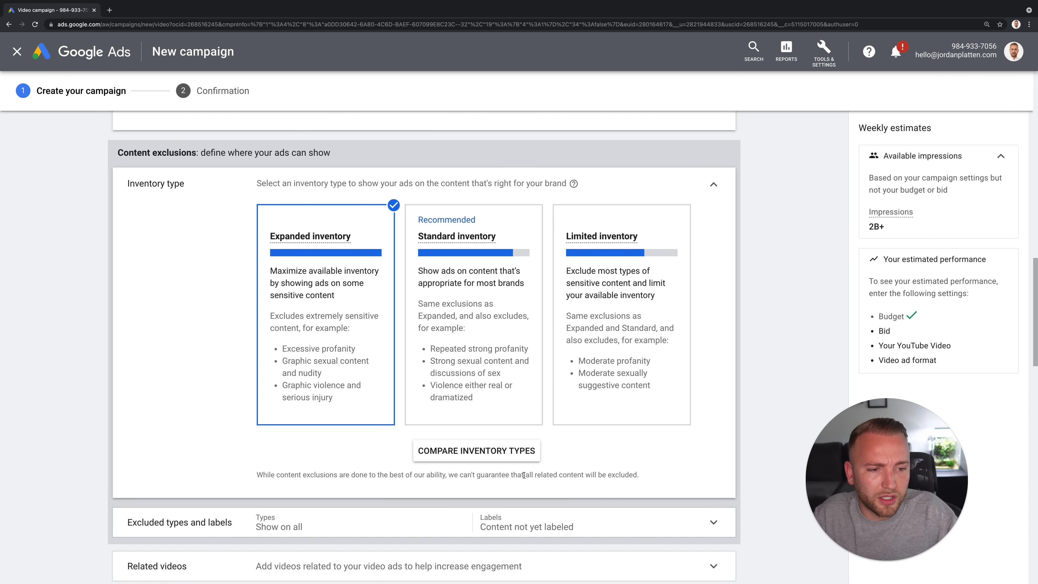
Step: Compare which video content the expanded, standard and limited inventory types include or exclude, and close the comparison
click(518, 461)
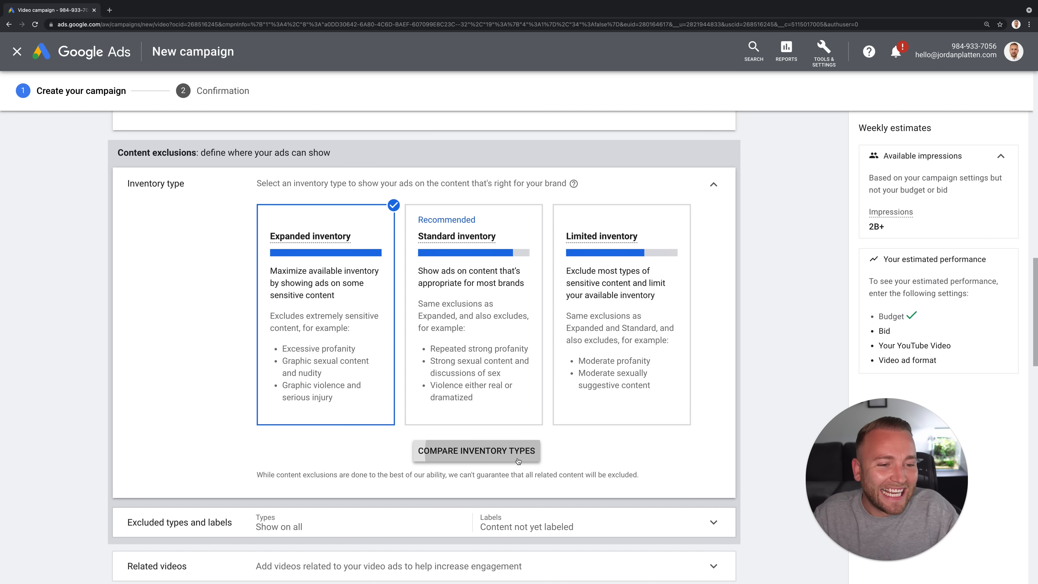
scroll(526, 365, down, 3)
scroll(525, 364, down, 10)
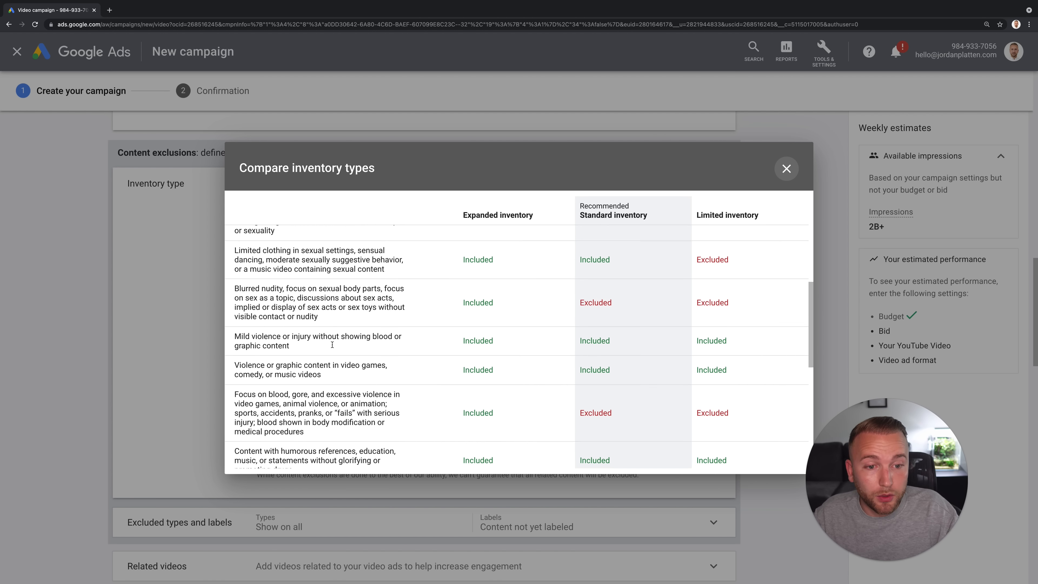
scroll(427, 359, up, 15)
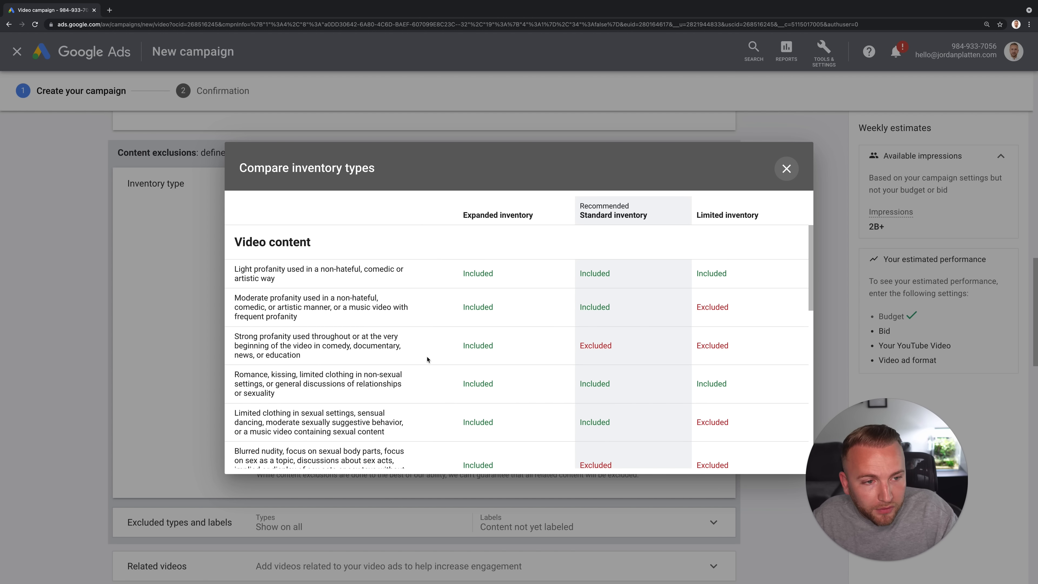
click(792, 165)
Step: Exclude the content types Embedded YouTube videos and Live streaming videos from the campaign
scroll(300, 182, down, 3)
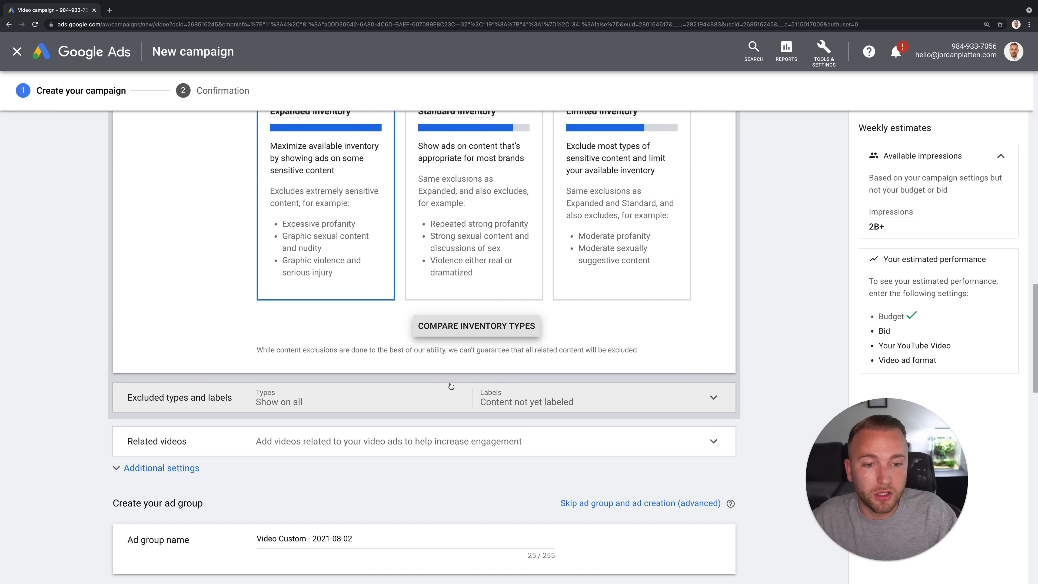
scroll(229, 221, down, 4)
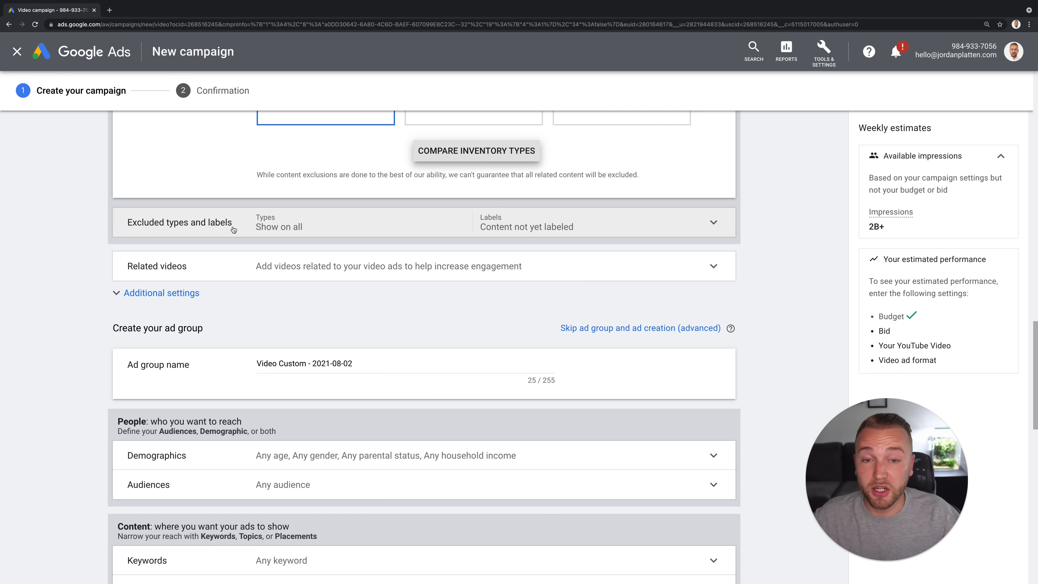
click(287, 237)
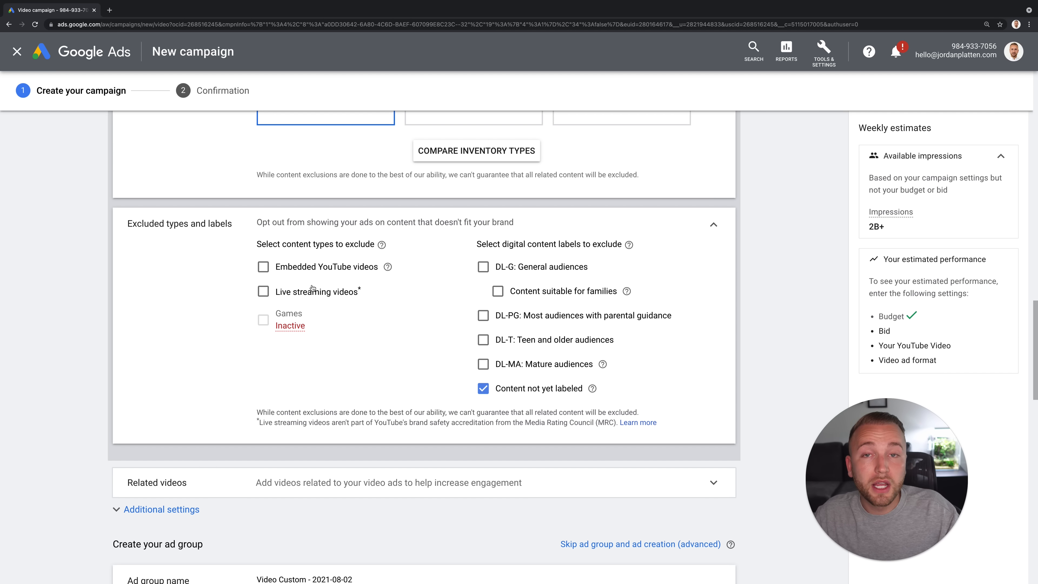
click(285, 267)
click(288, 291)
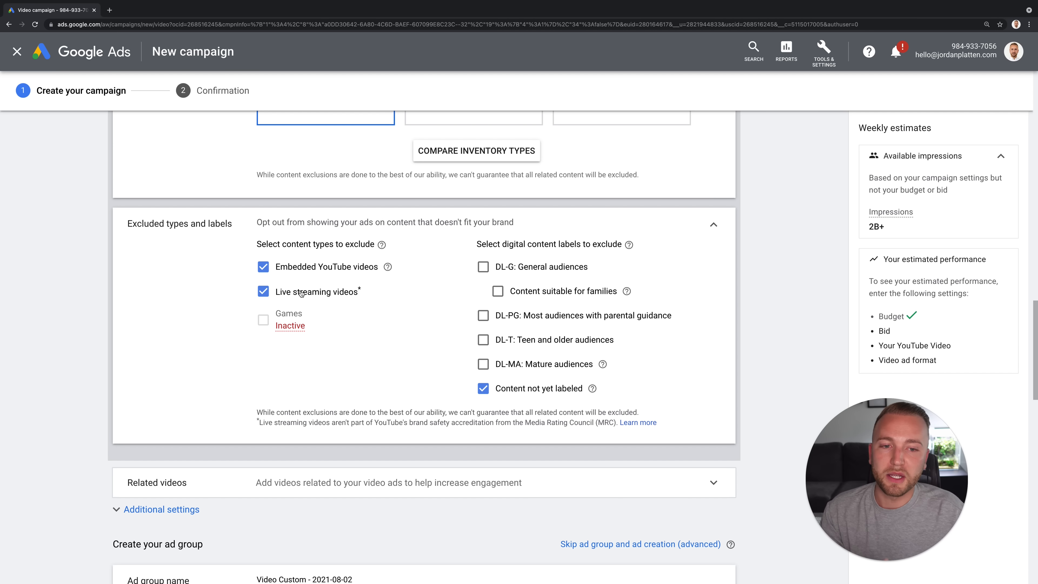
click(713, 222)
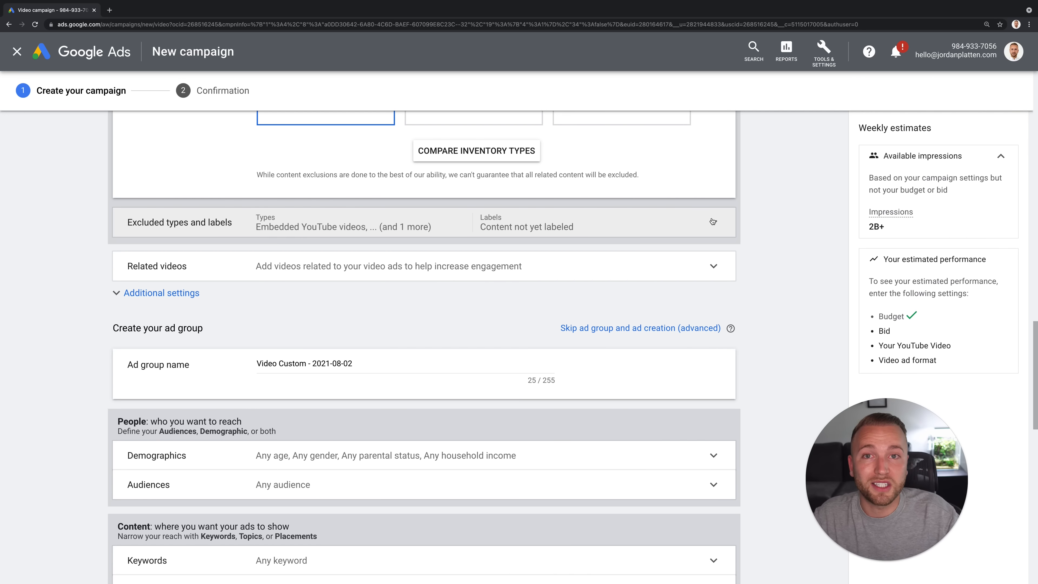
Step: Check the campaign's related videos options and collapse them again
click(425, 268)
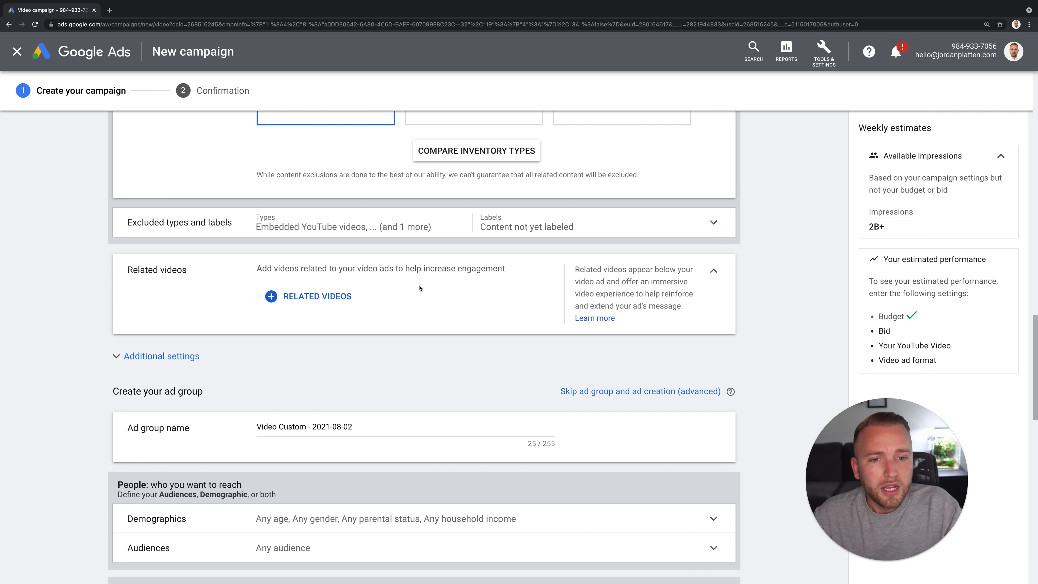
click(714, 271)
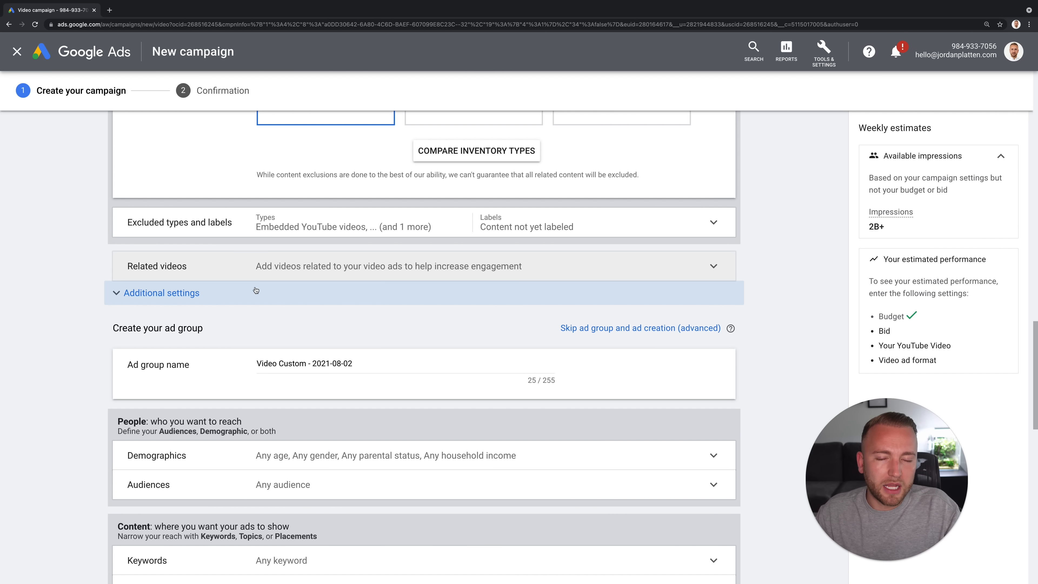
Step: Name the ad group "Skippable Ad 2 - Facebook Ad - Social Media Lovers", reusing the campaign name as its beginning
scroll(305, 304, down, 4)
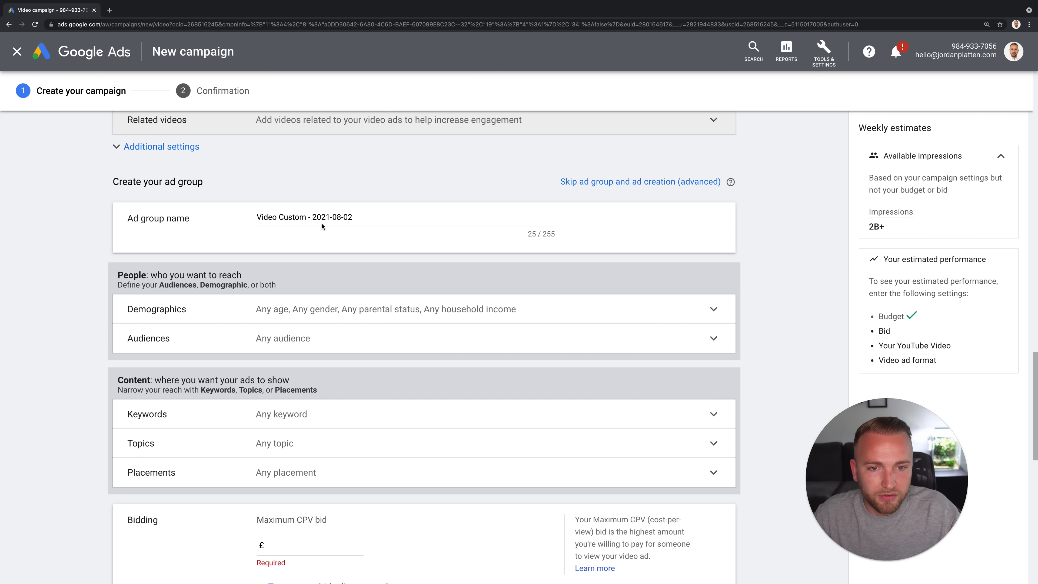
scroll(340, 217, down, 2)
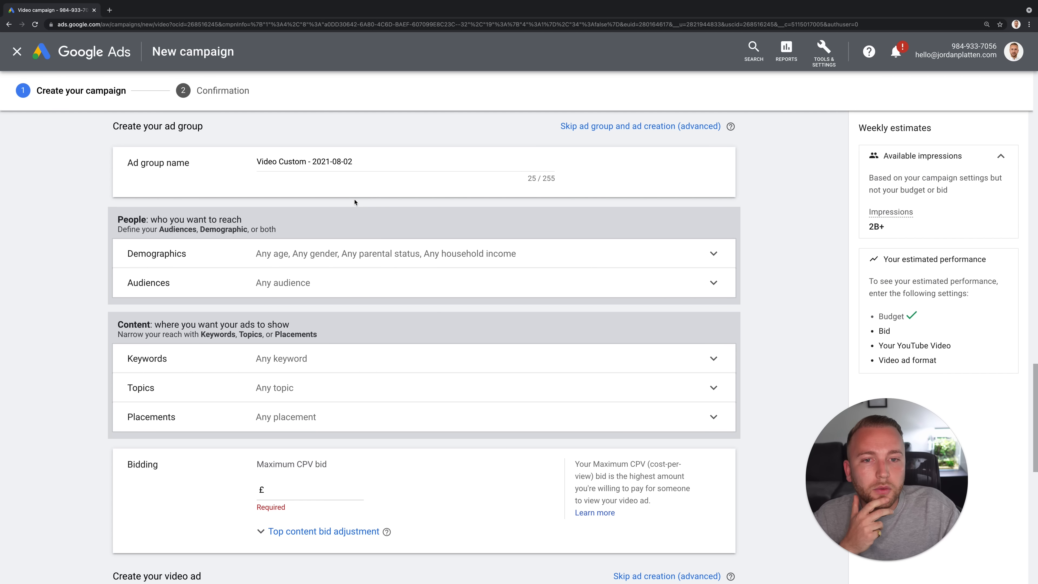
triple_click(264, 163)
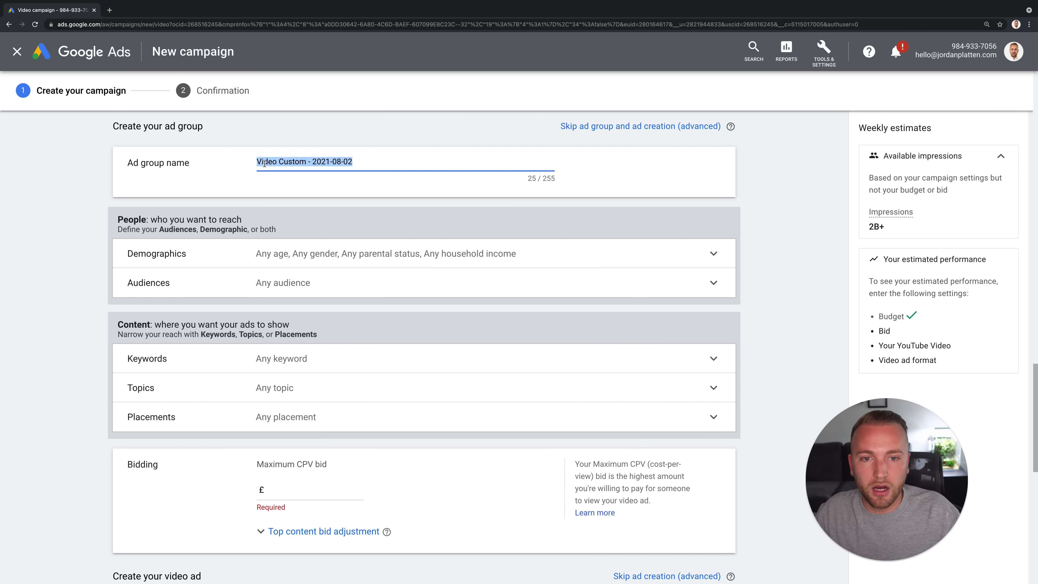
scroll(265, 163, up, 15)
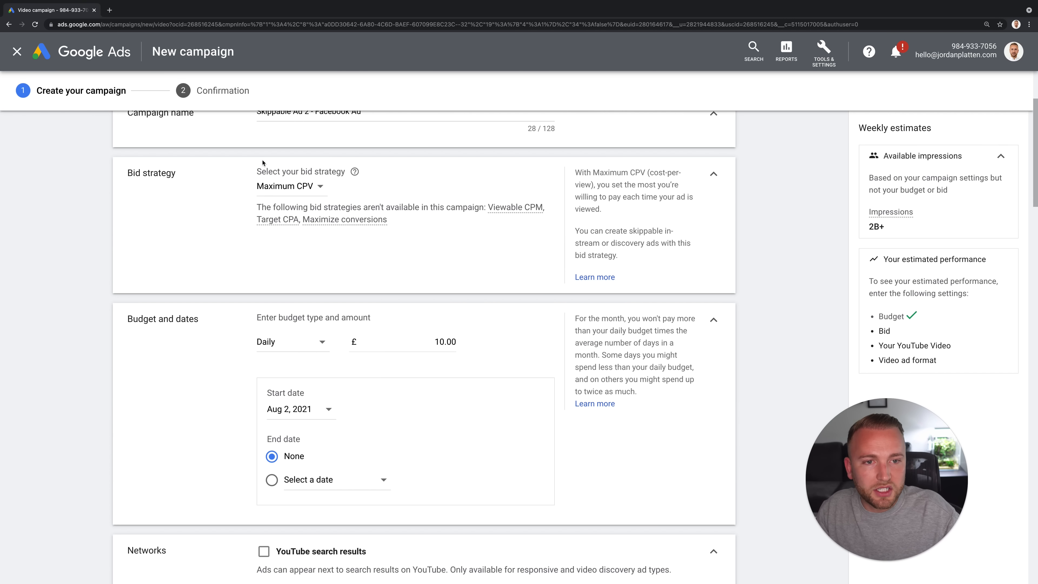
click(302, 242)
triple_click(303, 241)
key(ctrl+c)
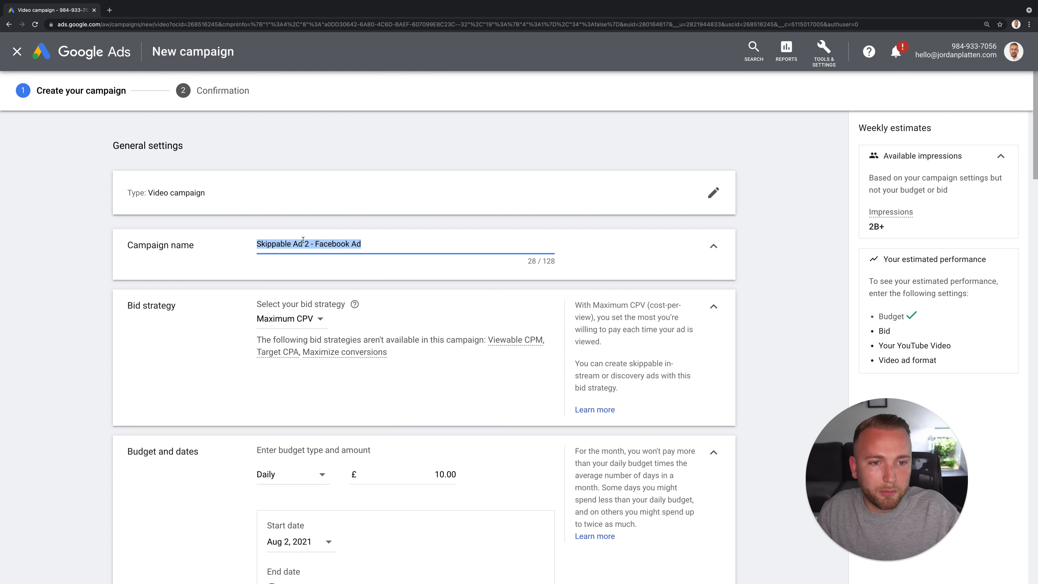
scroll(303, 241, down, 15)
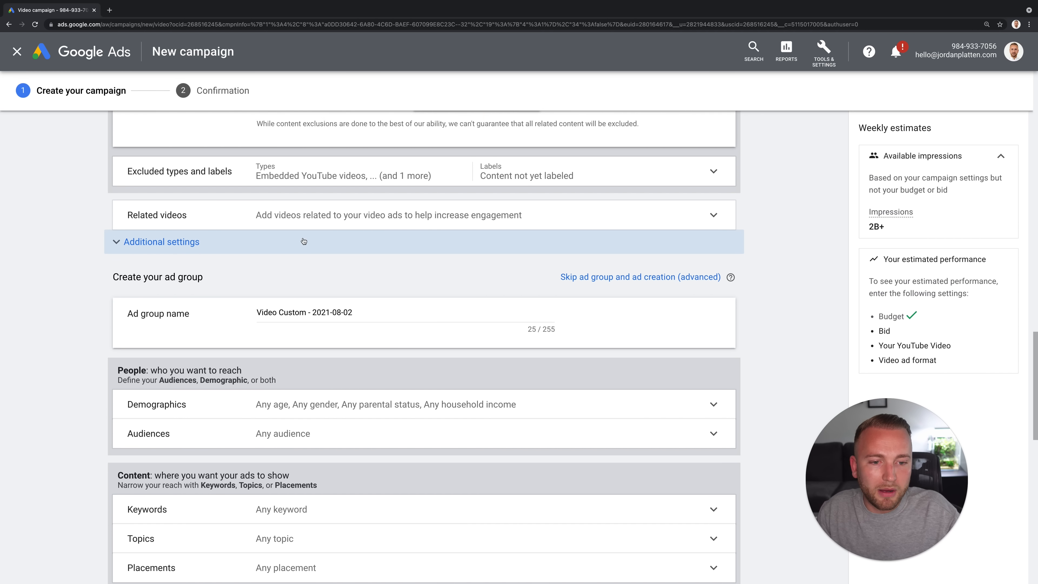
triple_click(286, 302)
key(ctrl+v)
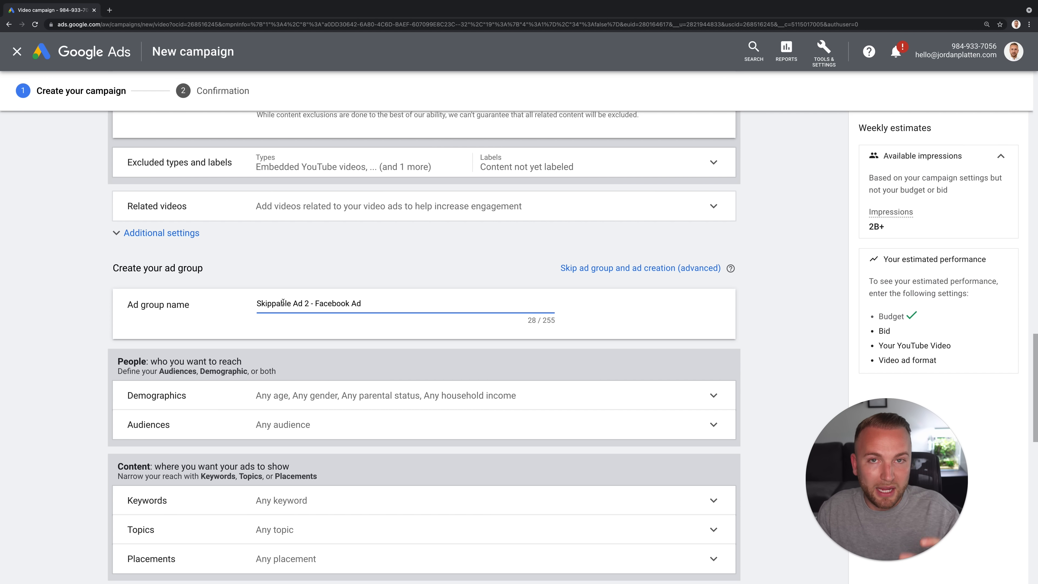
text(- Social Media Lovers)
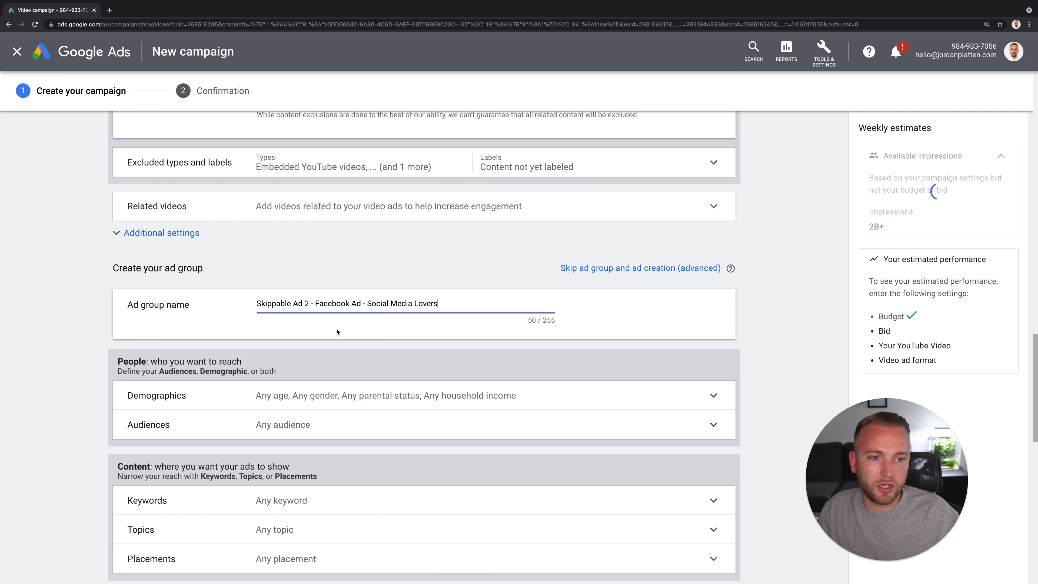
scroll(660, 245, down, 5)
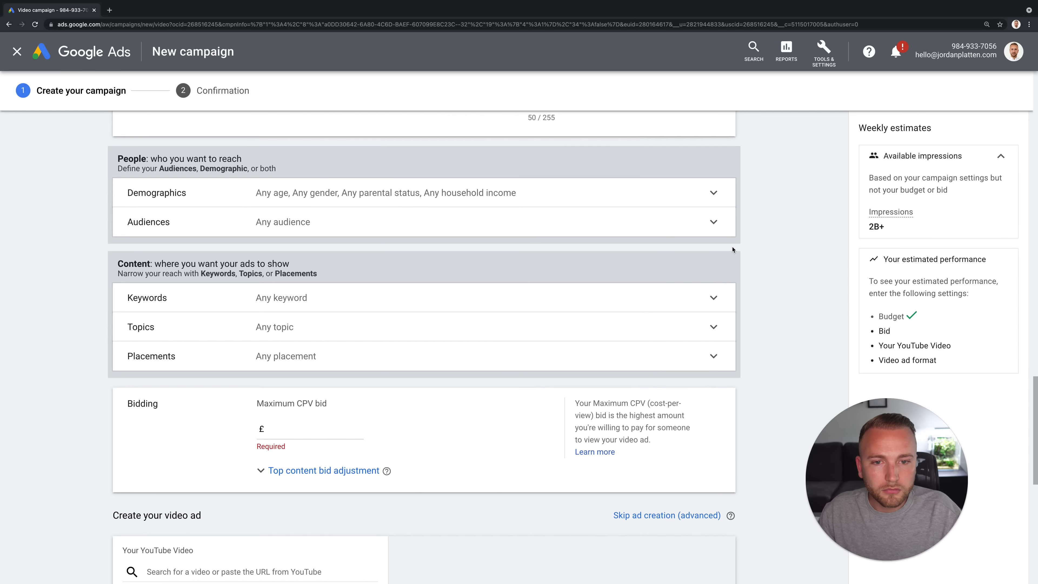
Step: Exclude the age groups 65+ and Unknown from the ad group's demographic targeting, and collapse the demographics section
click(390, 189)
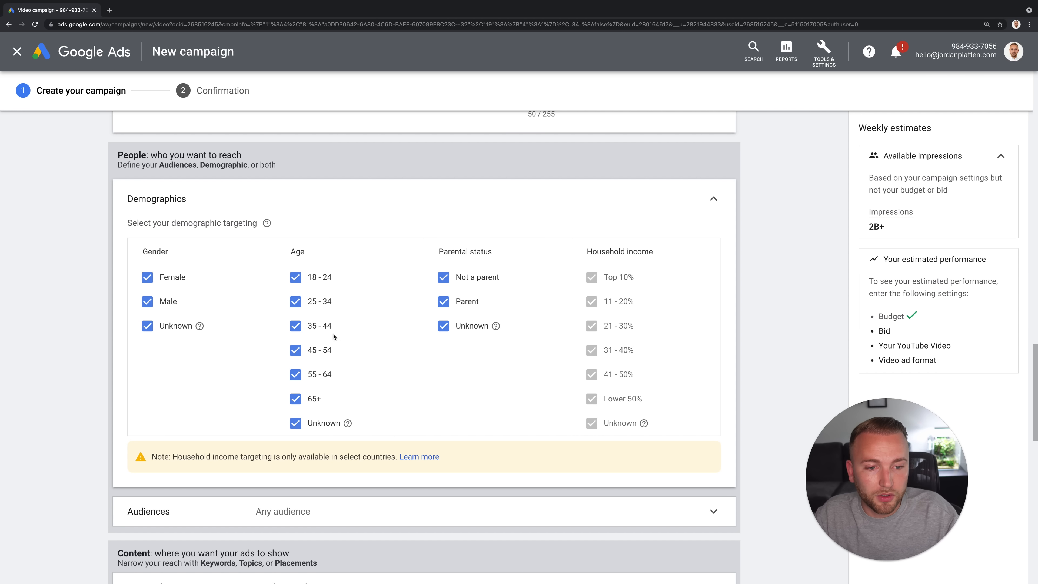
click(295, 400)
click(296, 425)
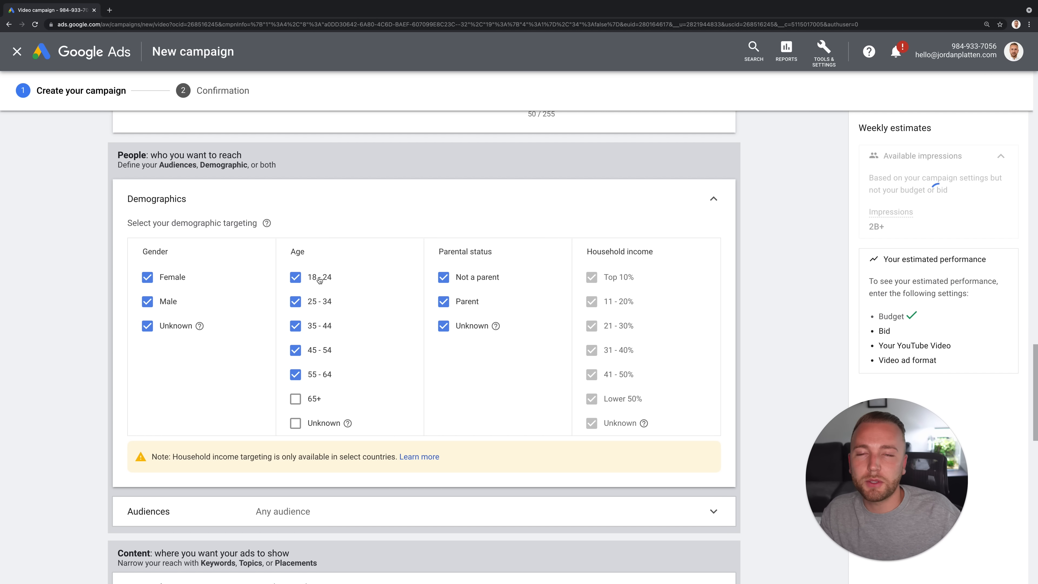
click(709, 199)
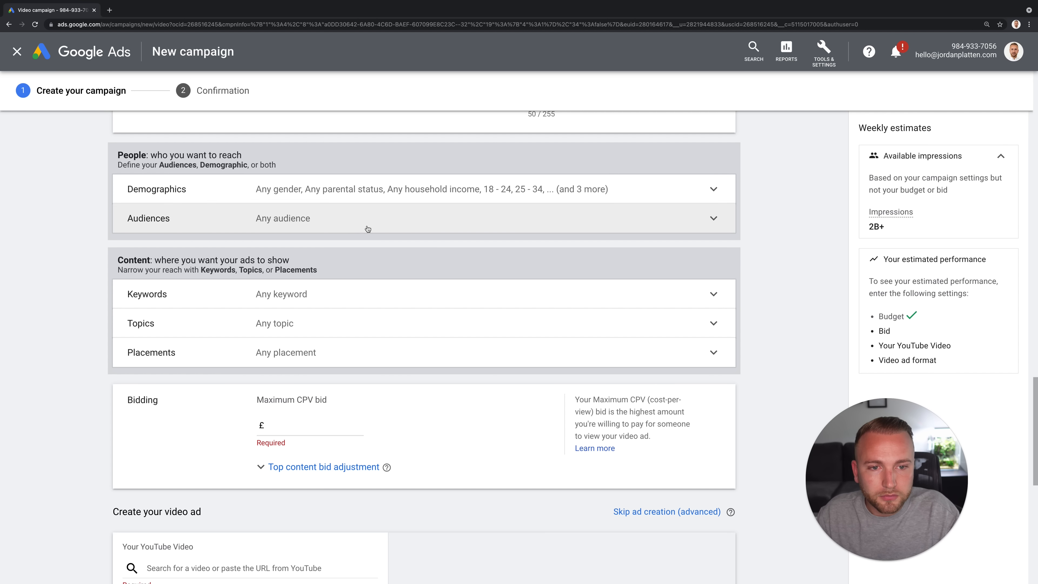
Step: Open the audience targeting, look through the audiences suggested for "social media", and clear the search
click(265, 232)
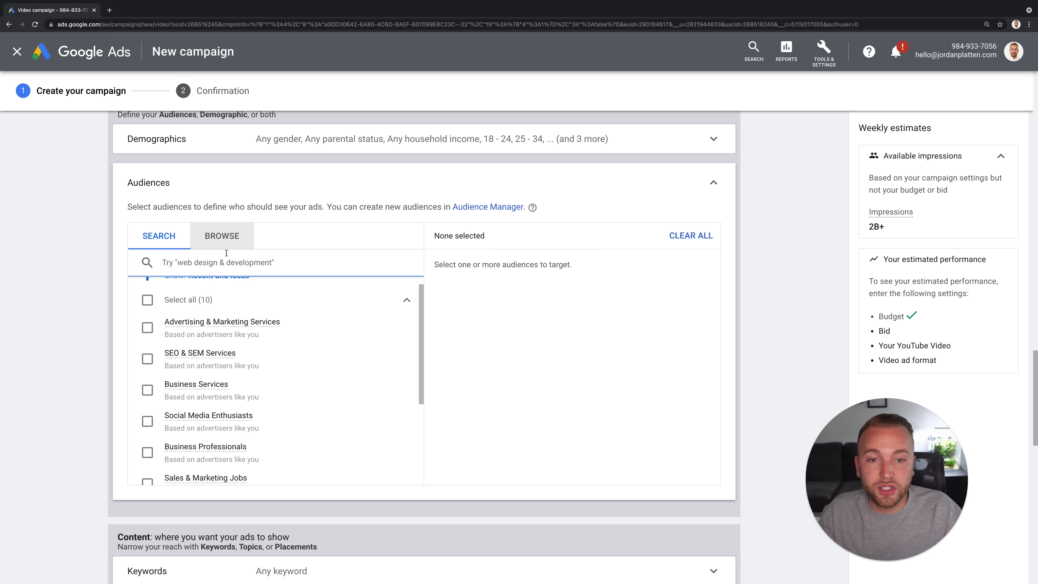
scroll(253, 349, up, 1)
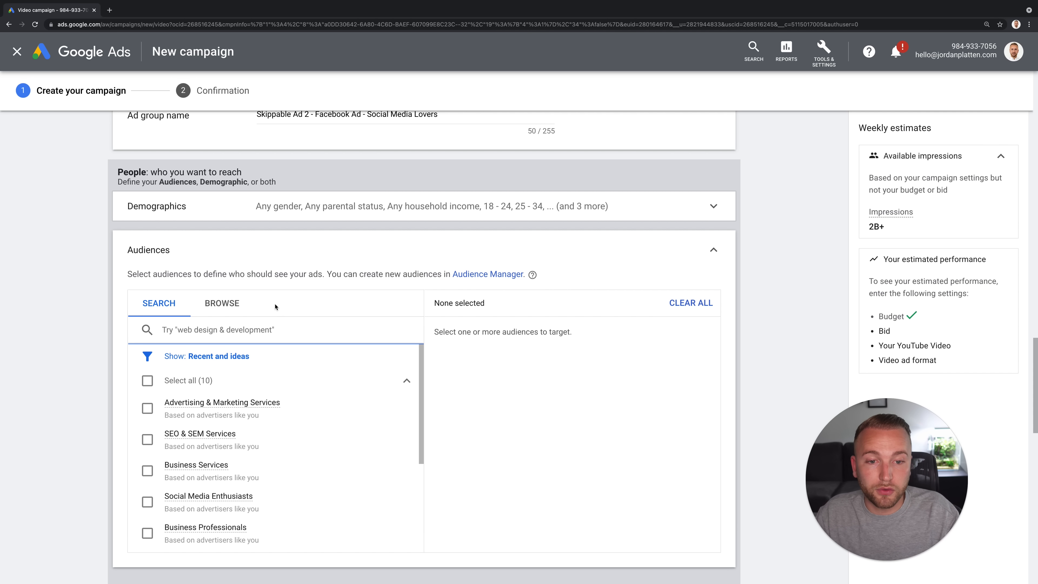
text(social media)
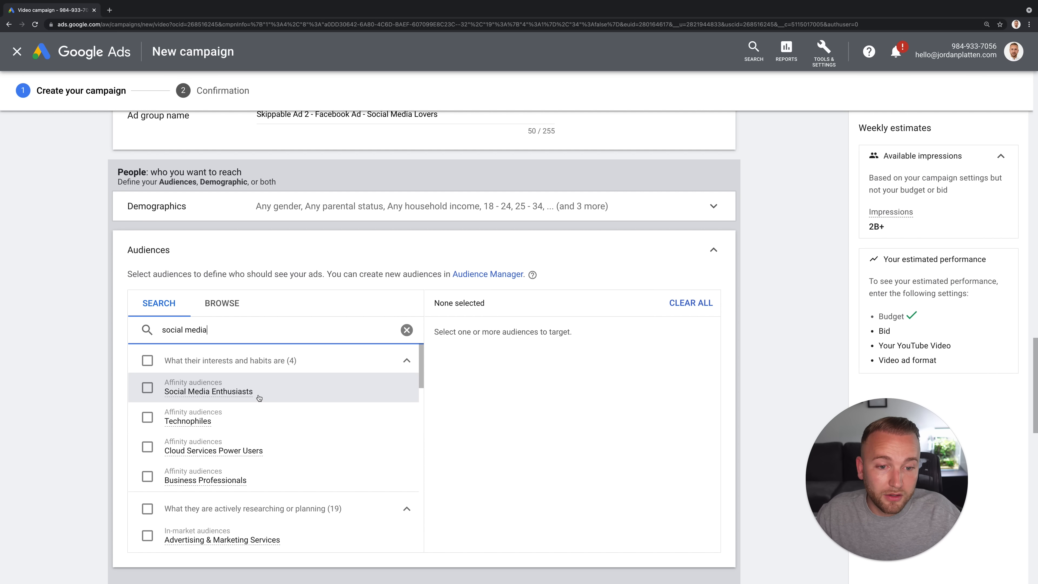
scroll(221, 487, down, 2)
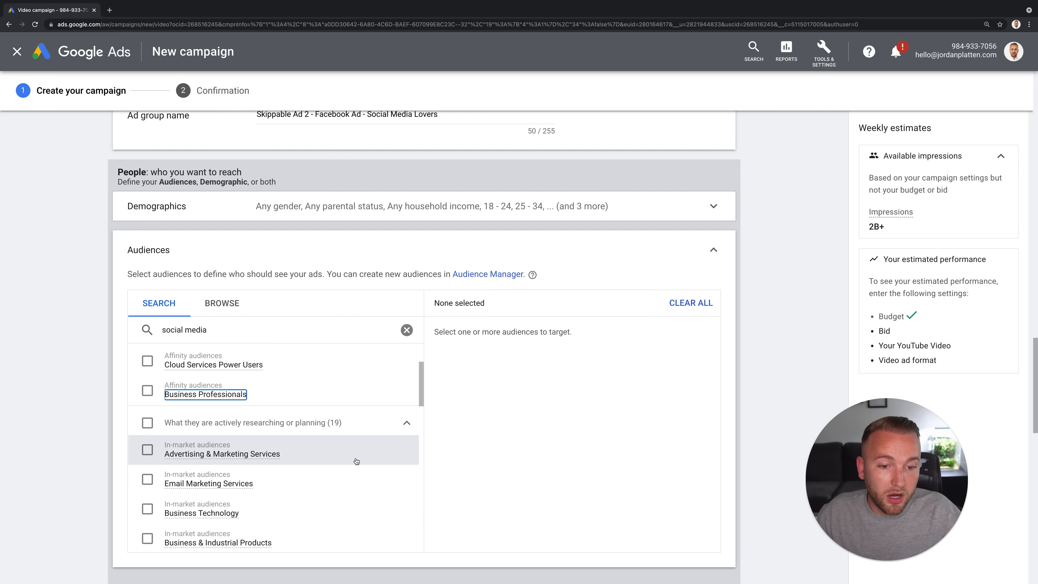
click(406, 329)
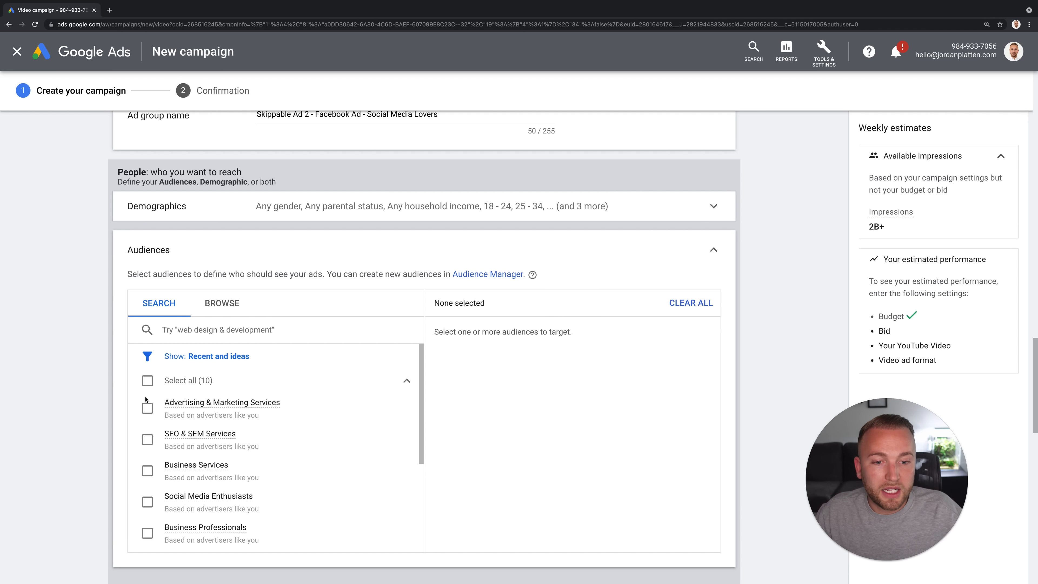
Step: Browse the detailed demographics audiences, checking the parental status, education and homeownership options, and return to the audience categories
click(231, 303)
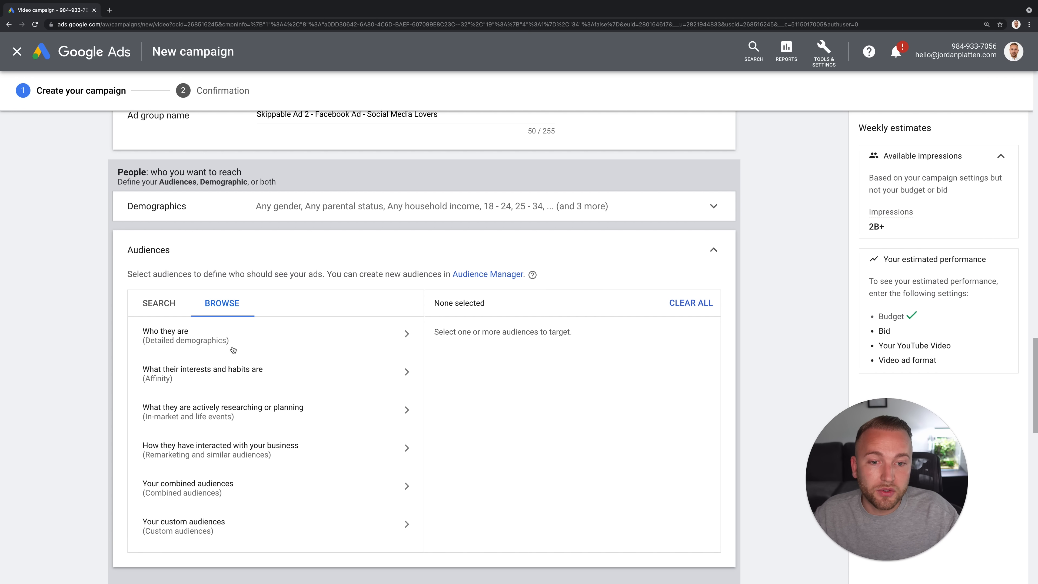
click(176, 341)
click(221, 356)
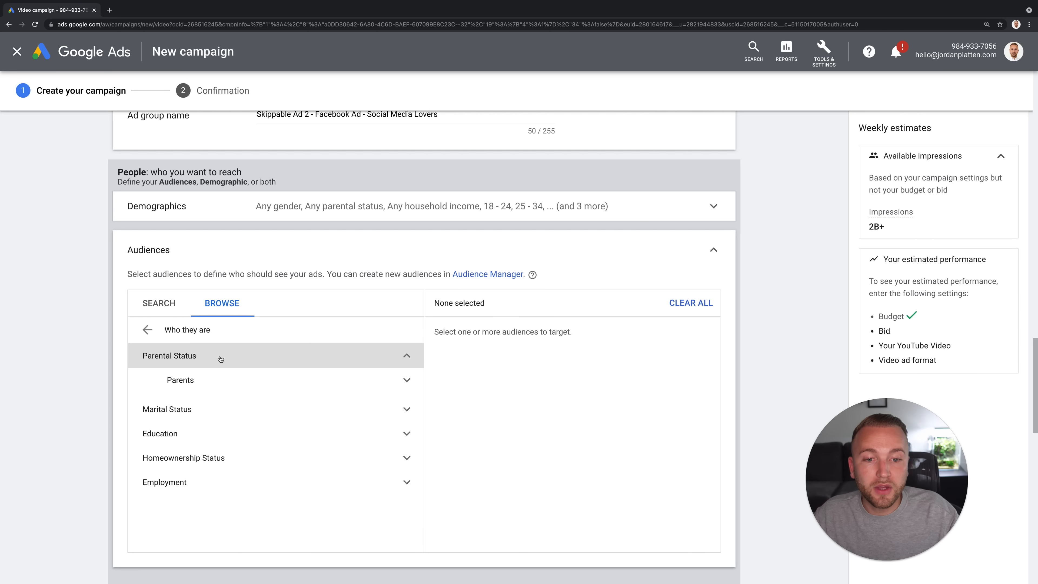
click(188, 442)
click(221, 514)
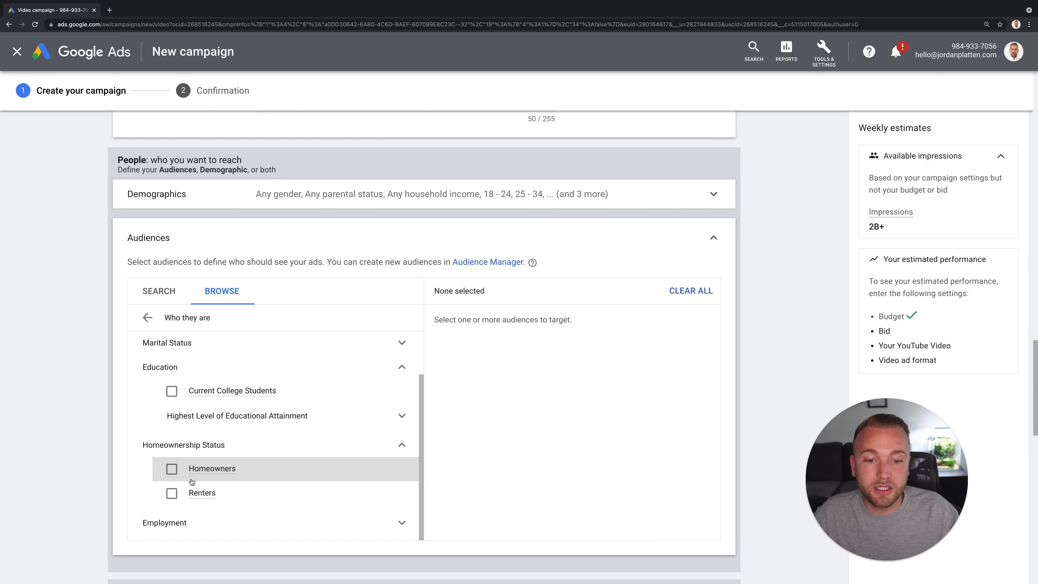
click(147, 319)
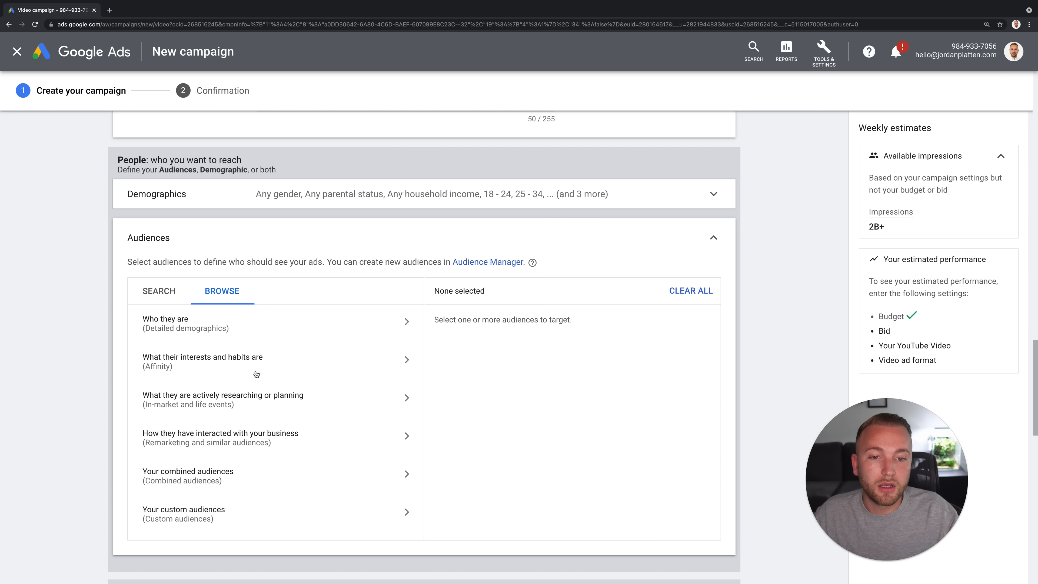
Step: Browse the affinity audiences, checking the subcategories of Beauty & Wellness and Food & Dining, and return to the audience categories
click(255, 371)
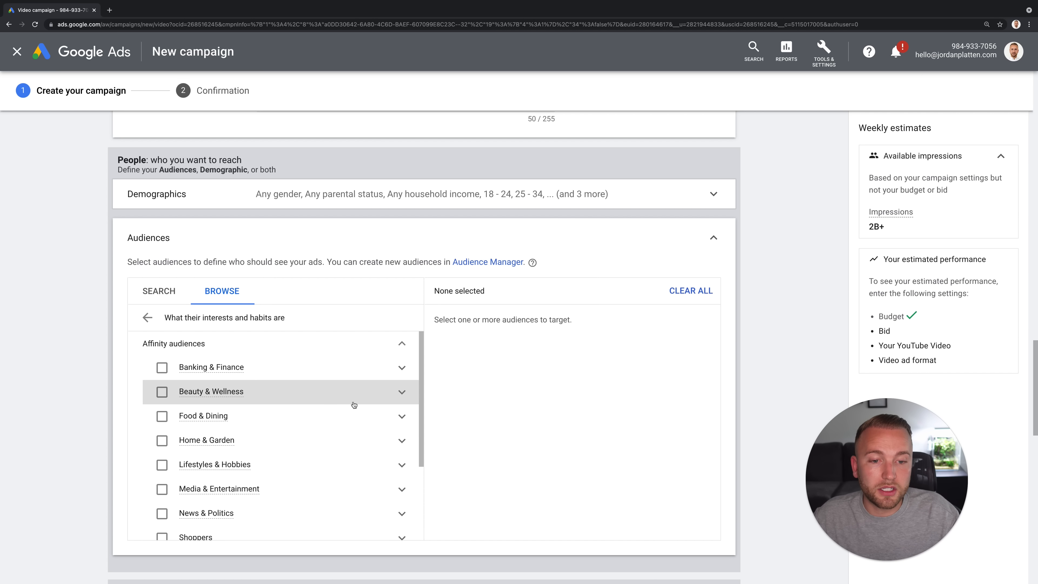
click(403, 392)
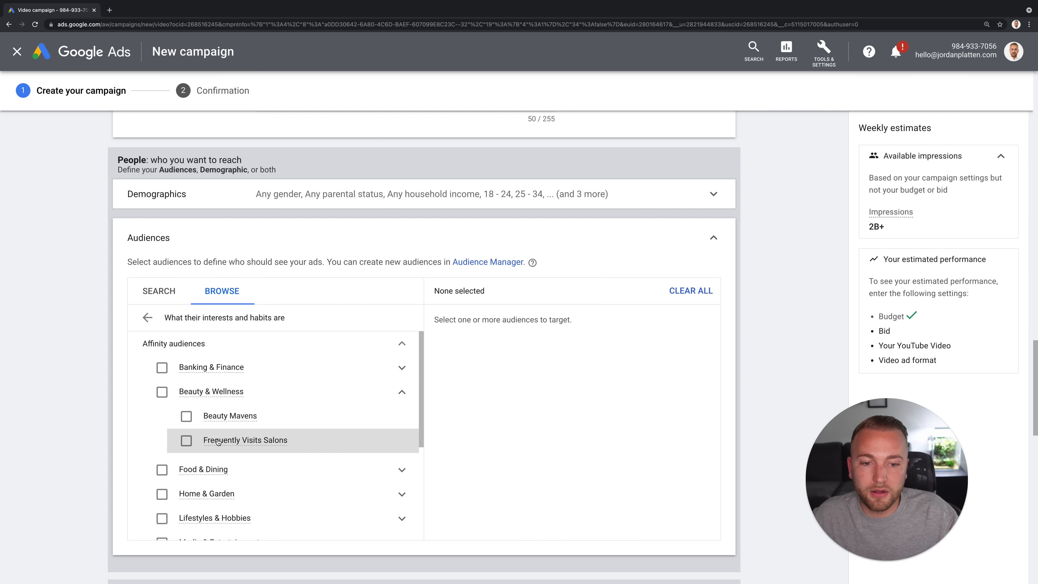
click(403, 393)
click(401, 418)
click(401, 418)
scroll(403, 409, down, 3)
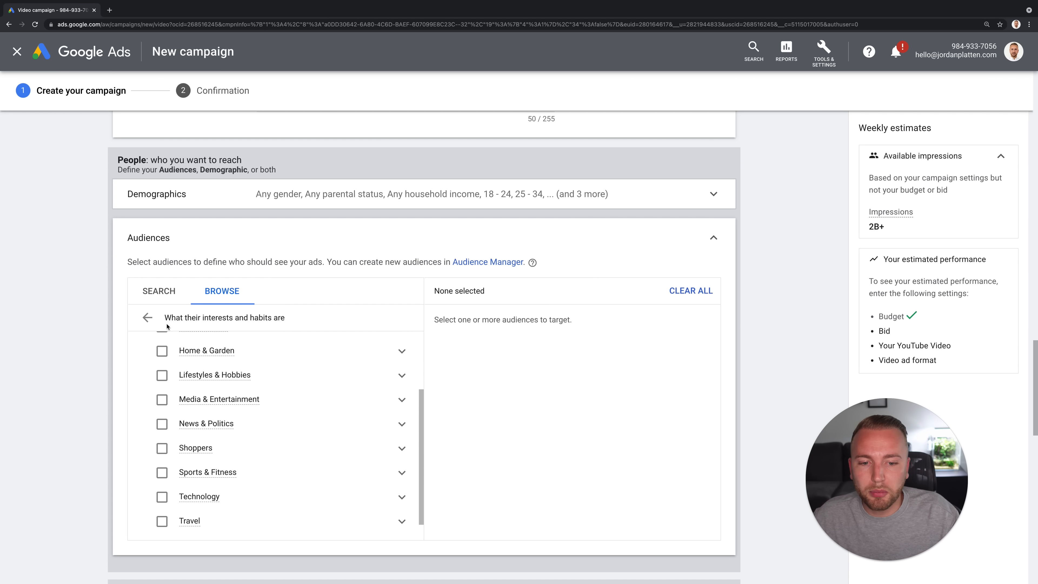
click(147, 317)
Step: Browse the in-market audiences, checking the Consumer Electronics subcategories, and return to the audience categories
scroll(264, 395, down, 1)
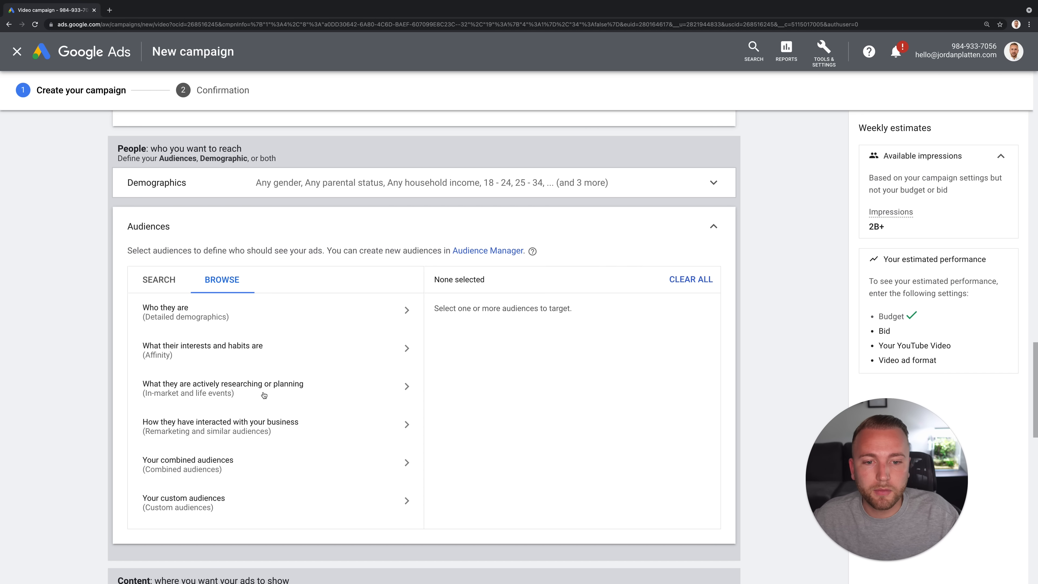
click(278, 391)
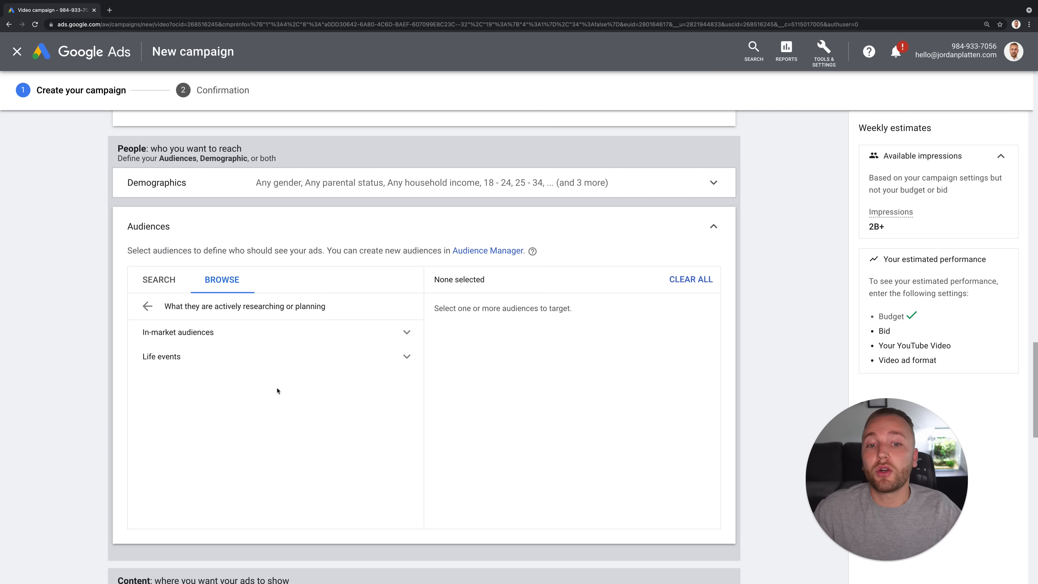
click(408, 337)
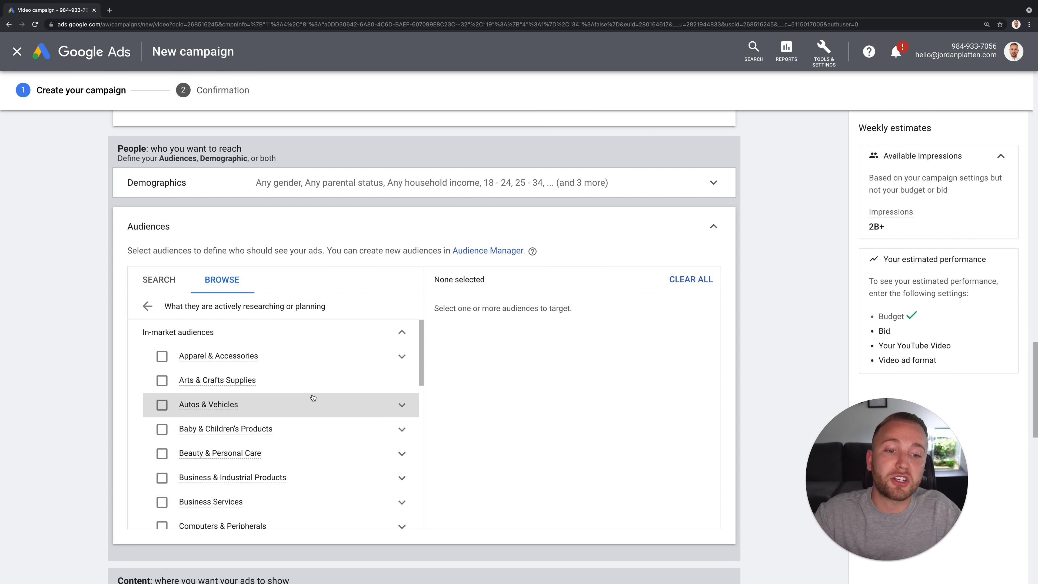
scroll(373, 477, down, 3)
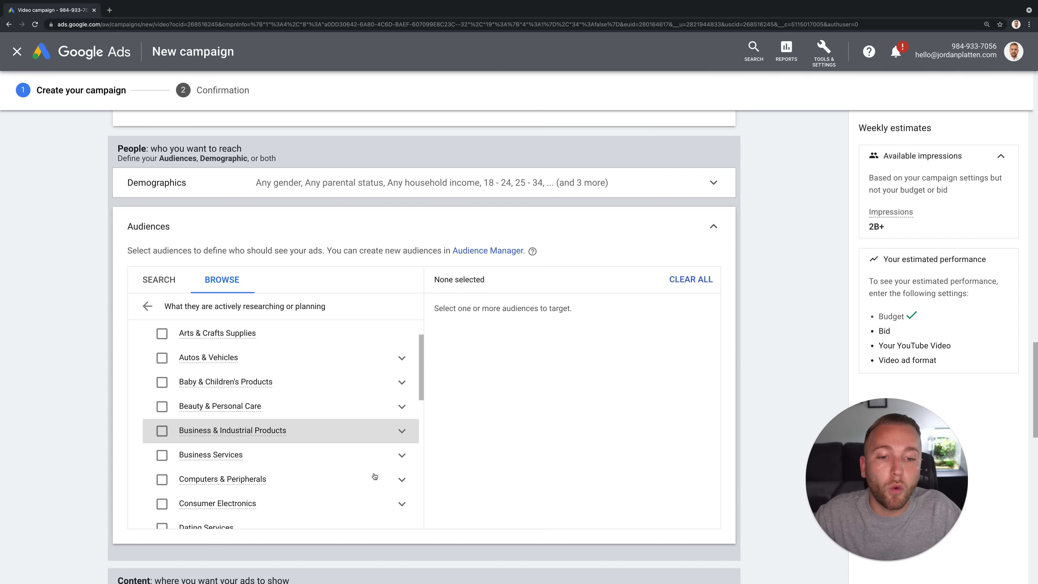
click(403, 426)
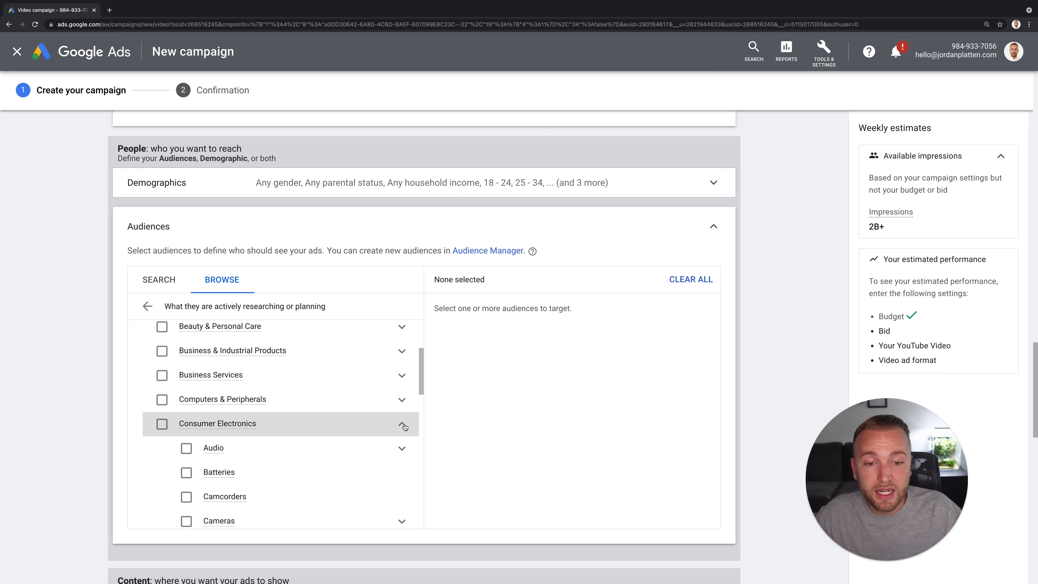
scroll(404, 427, down, 2)
click(403, 326)
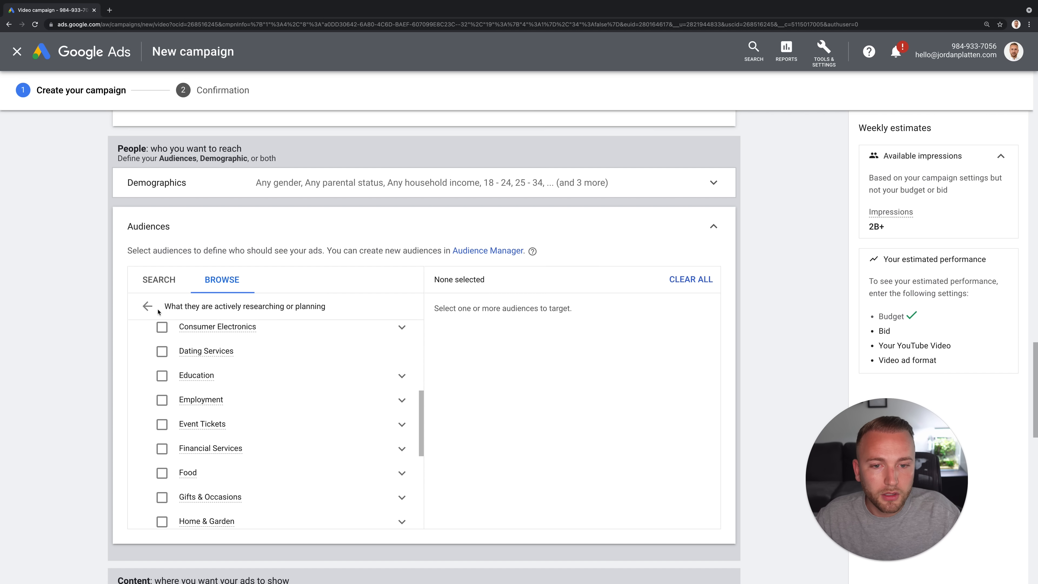
click(148, 307)
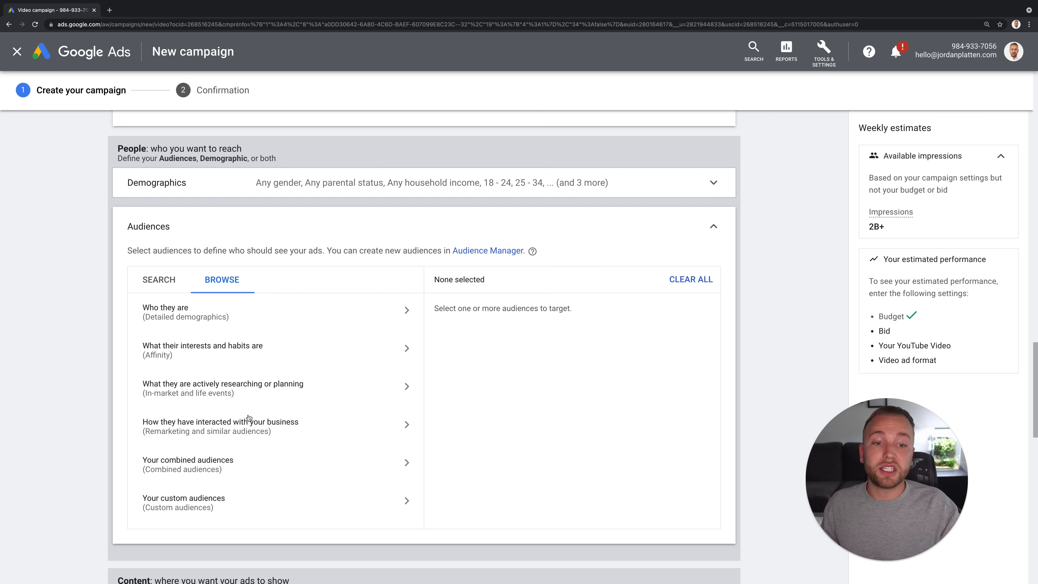
Step: Check the remarketing and custom audience categories, view the options for a new custom audience, and cancel its creation
click(410, 424)
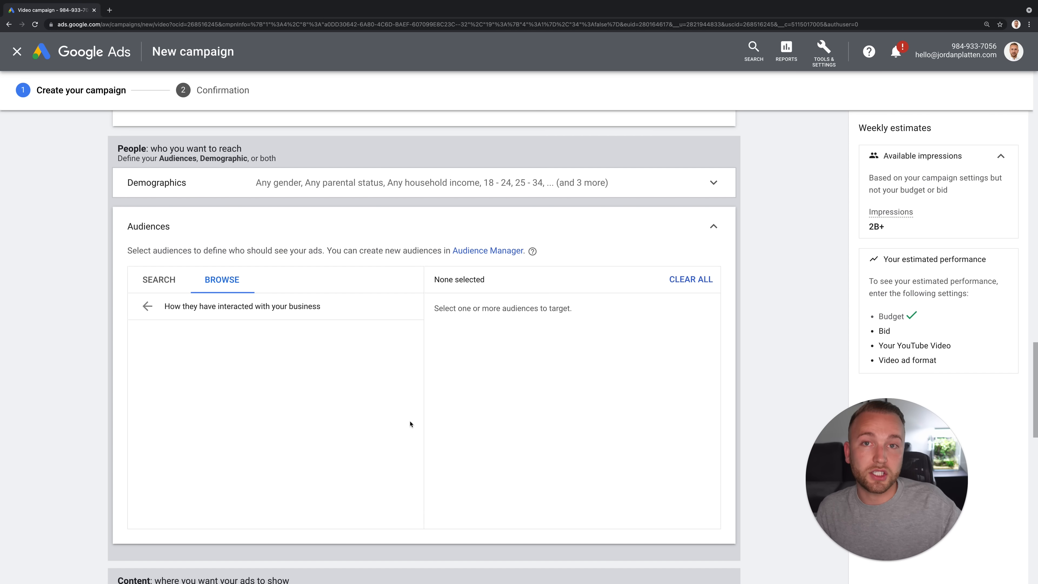
click(148, 306)
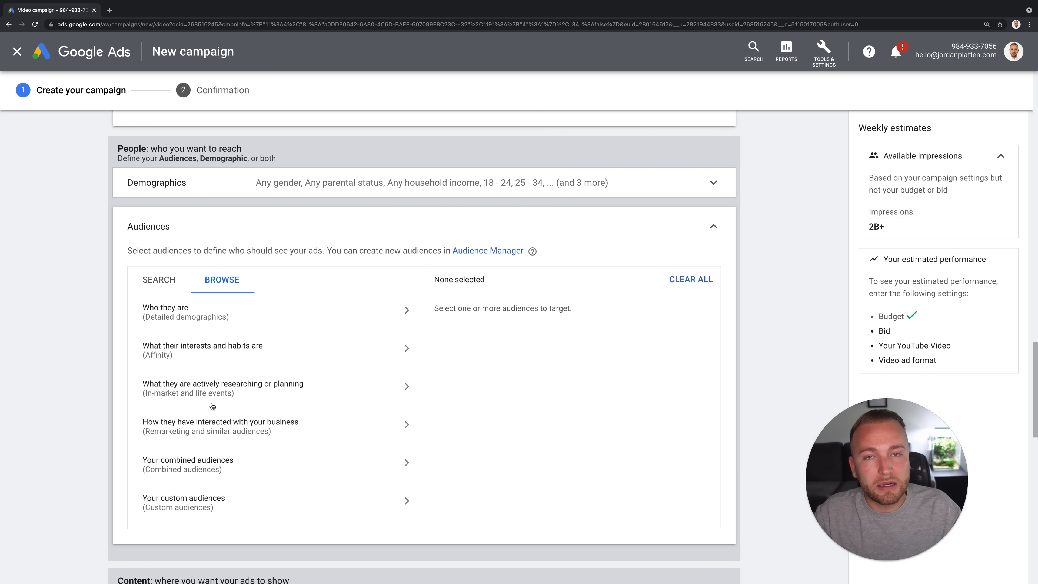
scroll(348, 478, down, 2)
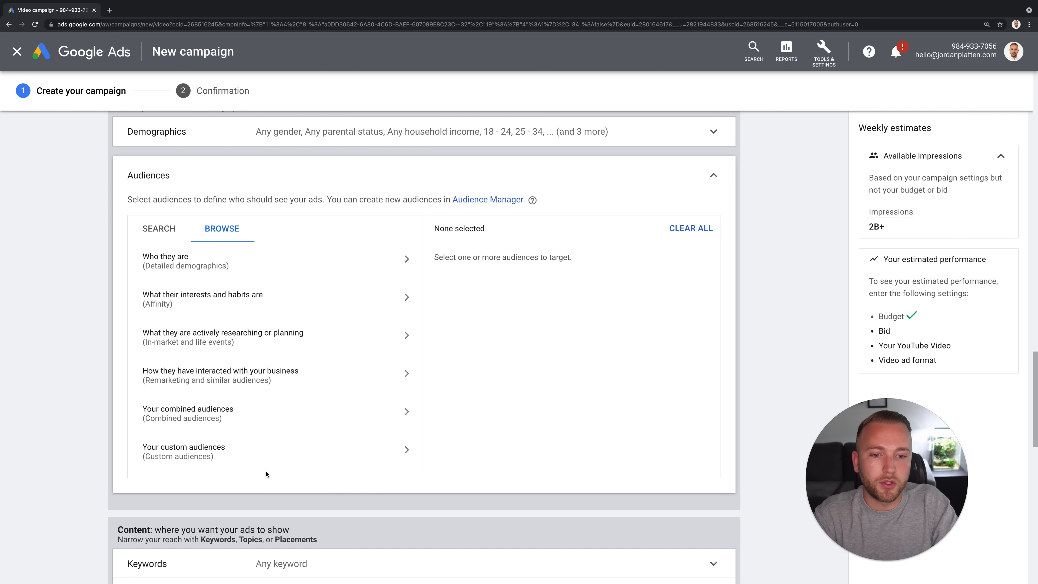
click(261, 463)
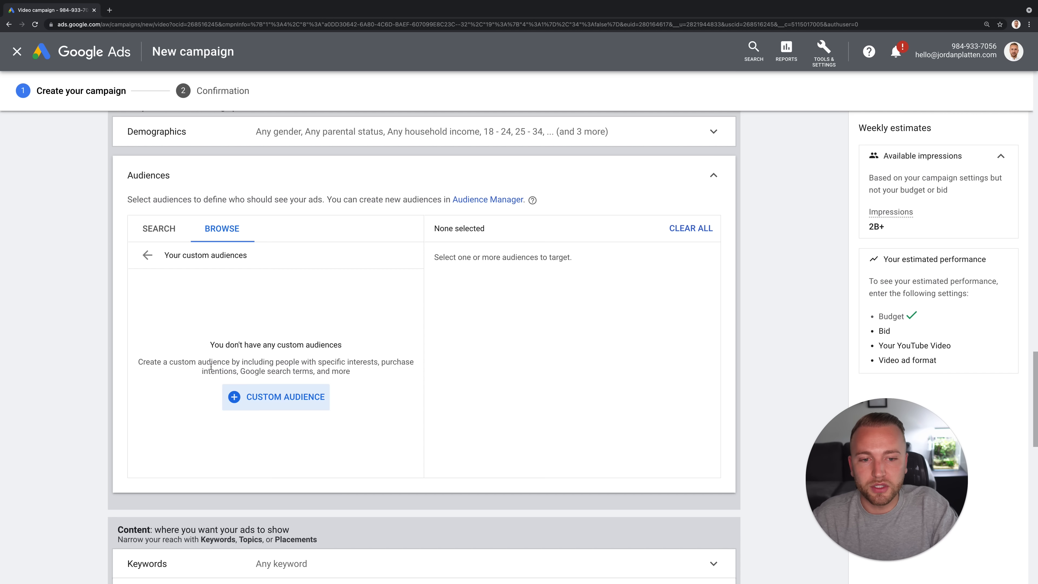
click(278, 396)
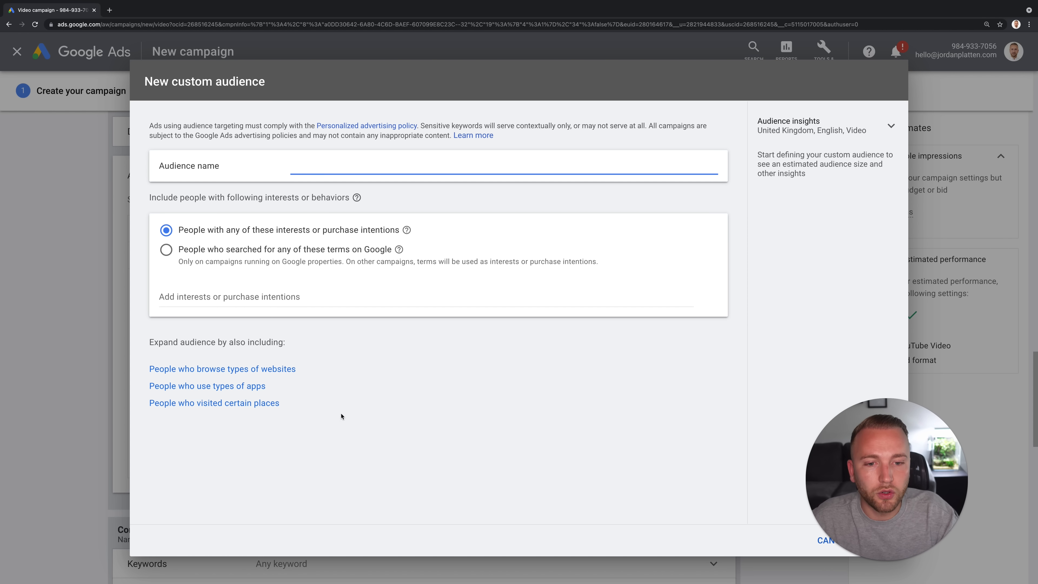
click(322, 292)
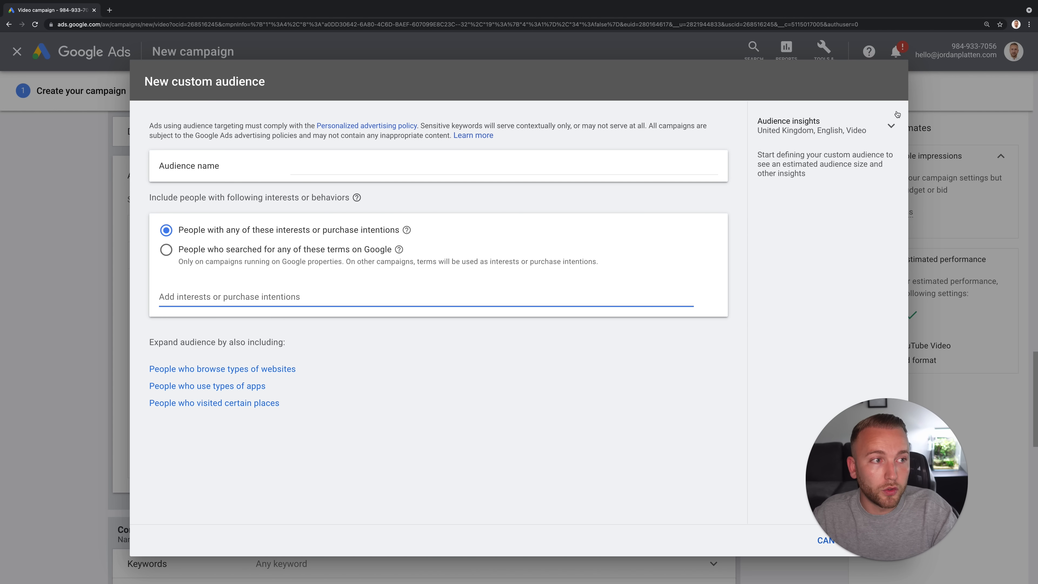
drag(839, 530, 864, 521)
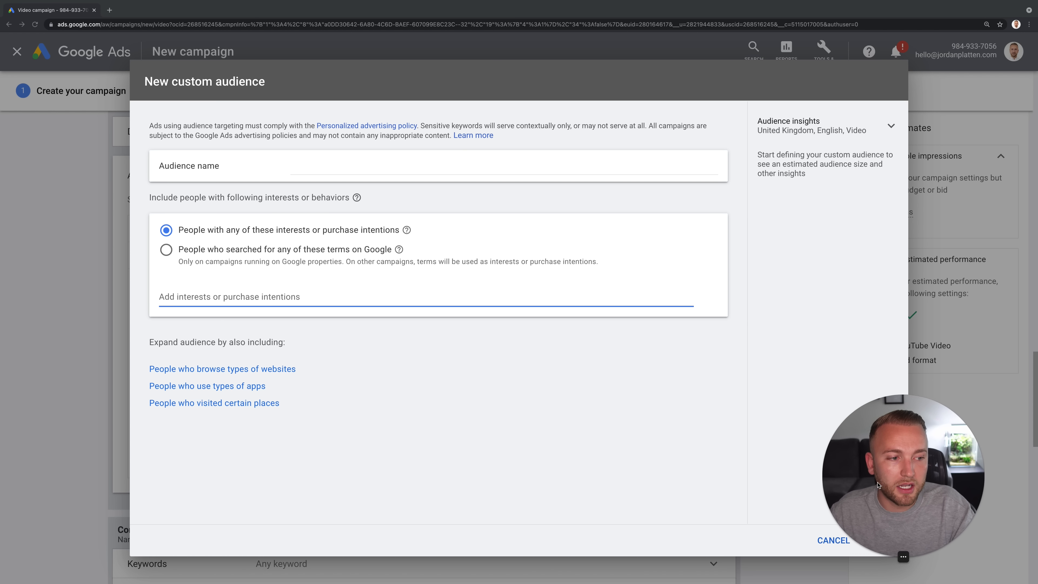
click(823, 540)
drag(904, 482, 889, 480)
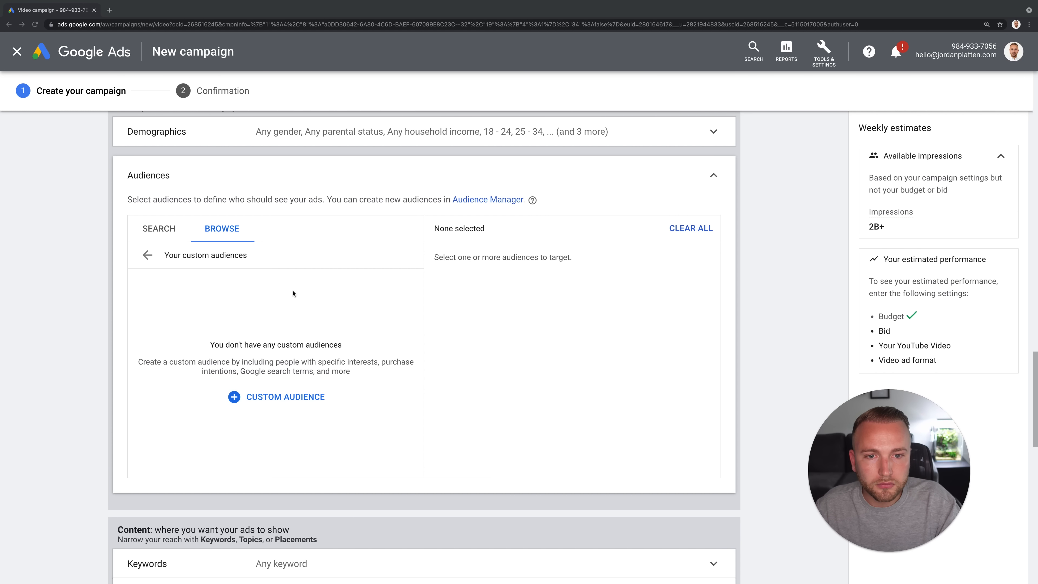
Step: Search the audiences for "social media" again, review the affinity and in-market suggestions, and clear the search
click(157, 229)
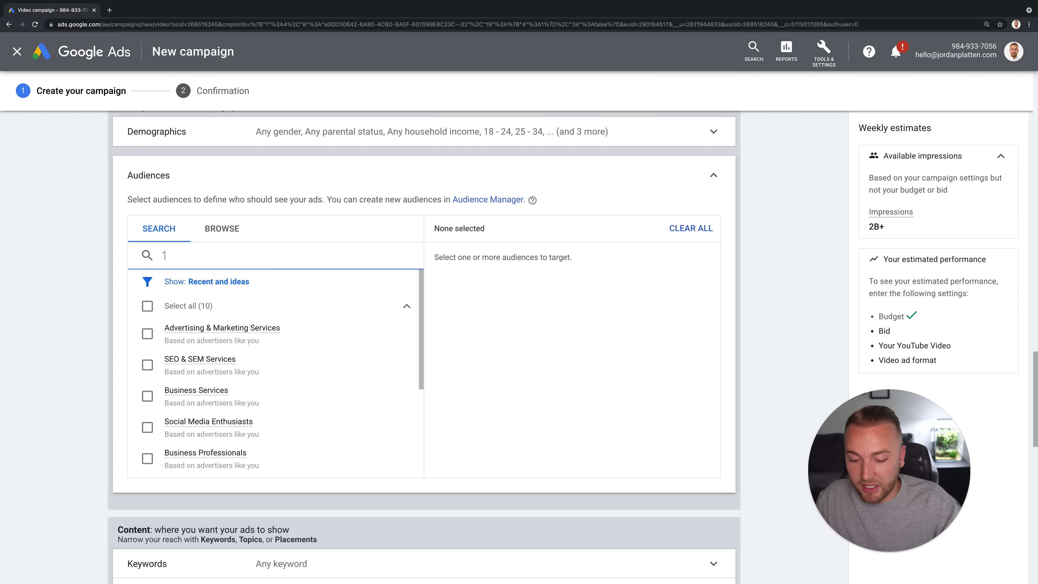
text(io)
key(BackSpace)
key(BackSpace)
text(o)
key(BackSpace)
text(social med)
key(BackSpace)
text(ial media)
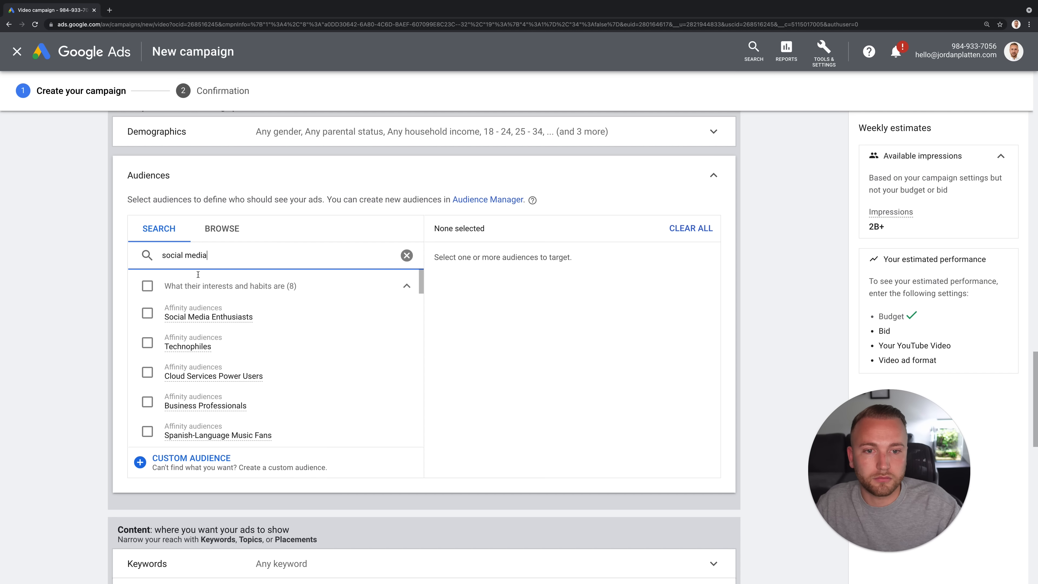
scroll(272, 383, down, 3)
scroll(272, 383, down, 1)
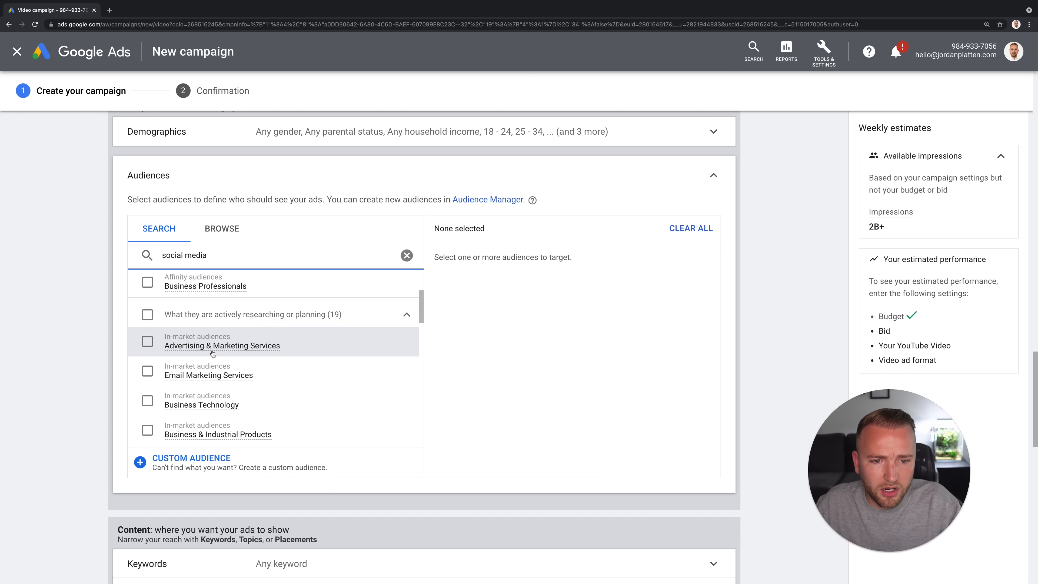
mouse_move(212, 350)
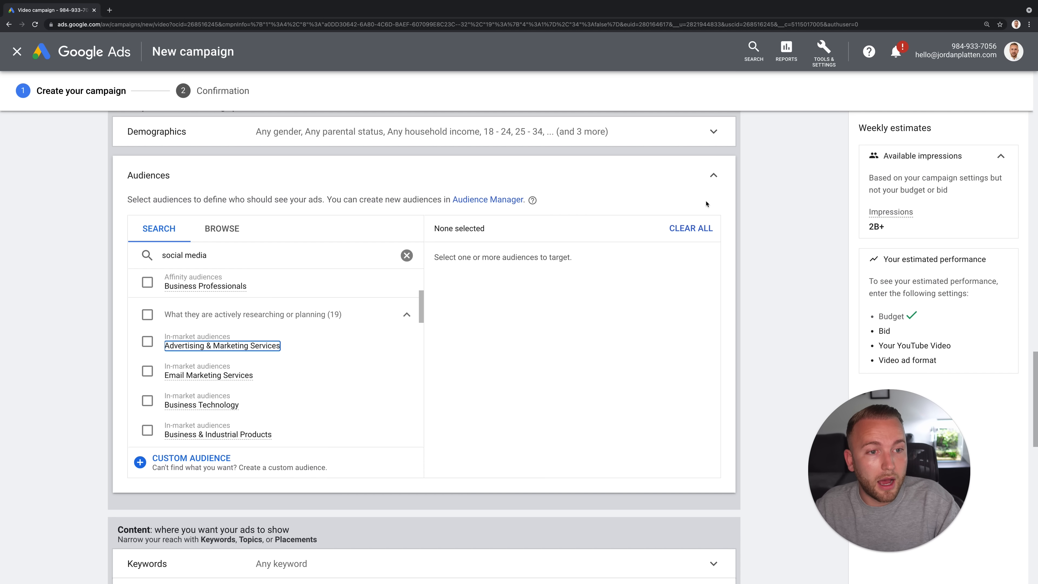
click(408, 259)
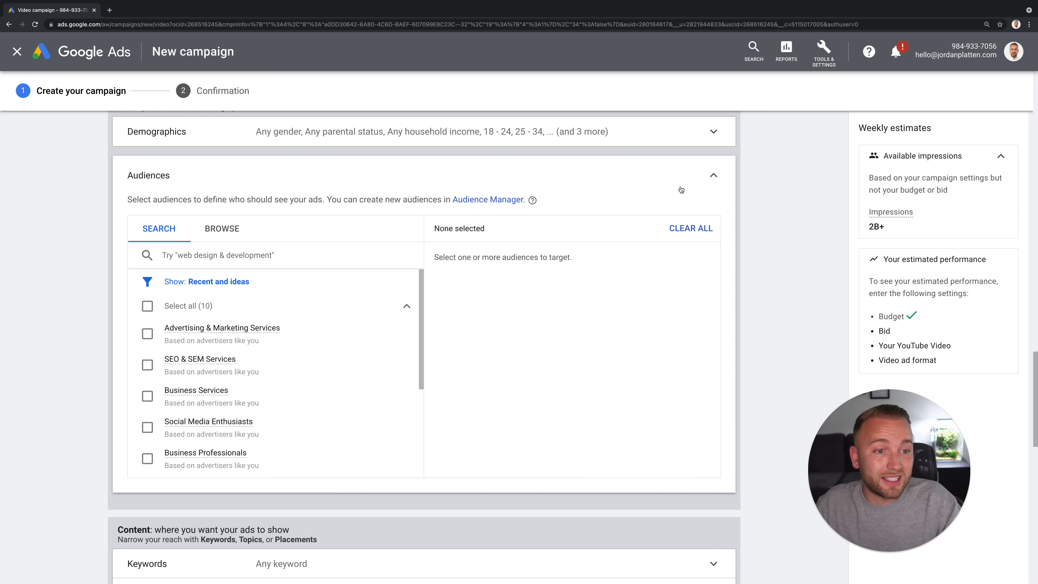
Step: Close the audience targeting and add the keywords "Facebook ads" and "Facebook advertising" to the ad group's content targeting
click(714, 174)
scroll(498, 275, up, 2)
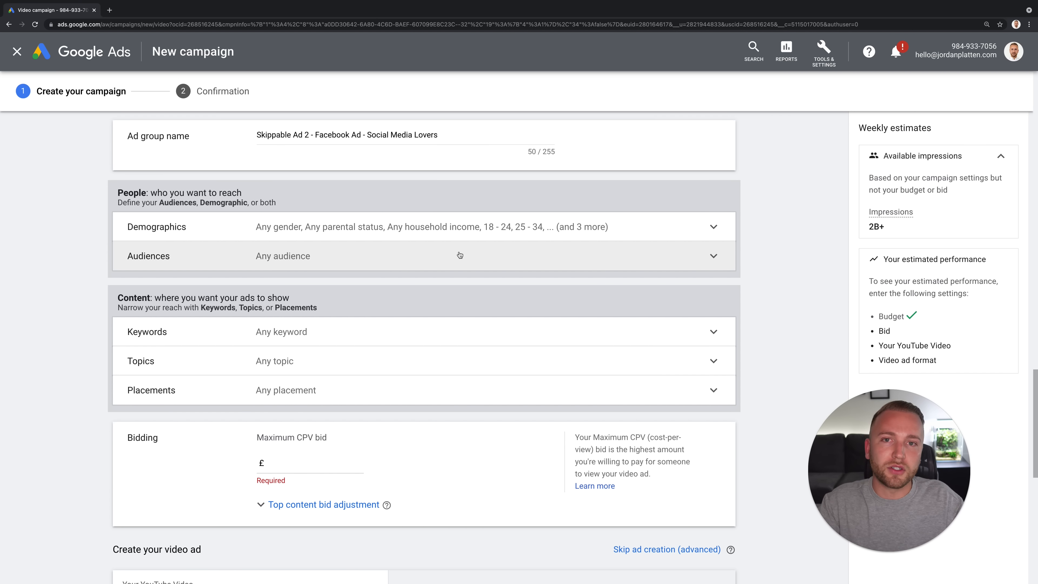
click(366, 334)
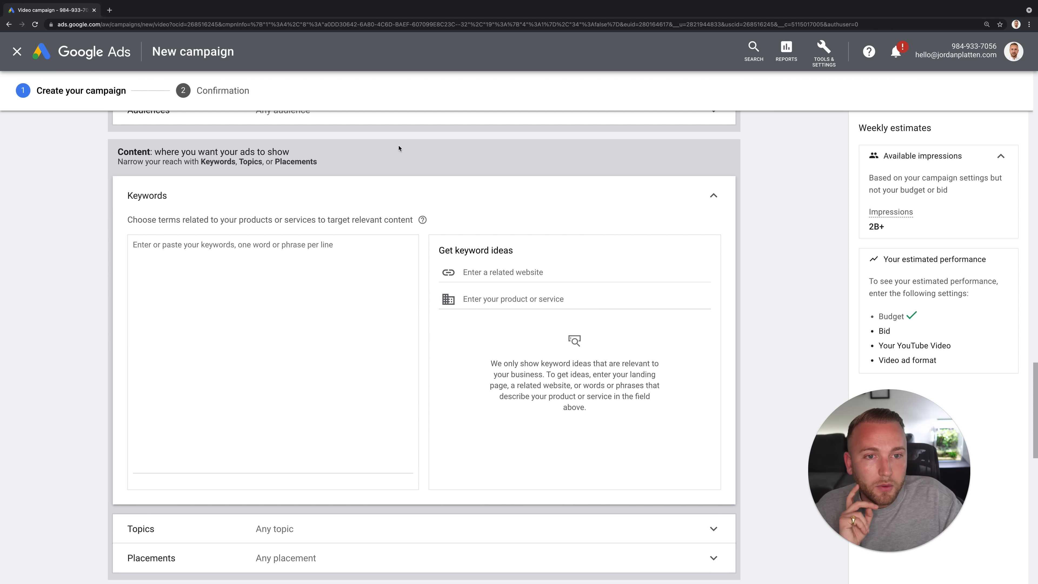
click(196, 255)
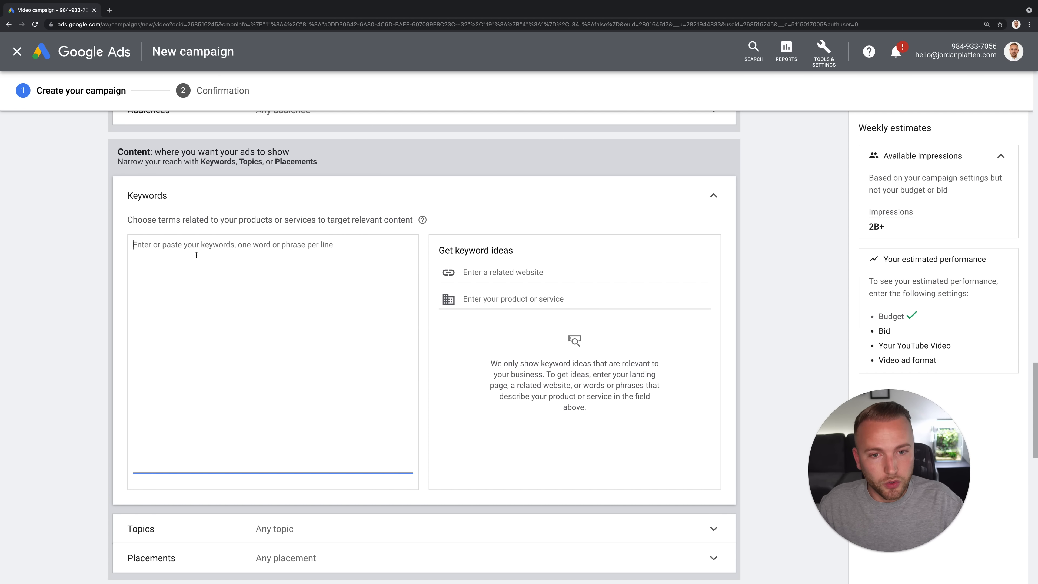
text(Dace)
key(BackSpace)
key(BackSpace)
key(BackSpace)
key(BackSpace)
text(Facebook ads)
key(Return)
text(D)
key(BackSpace)
text(Facebook adv)
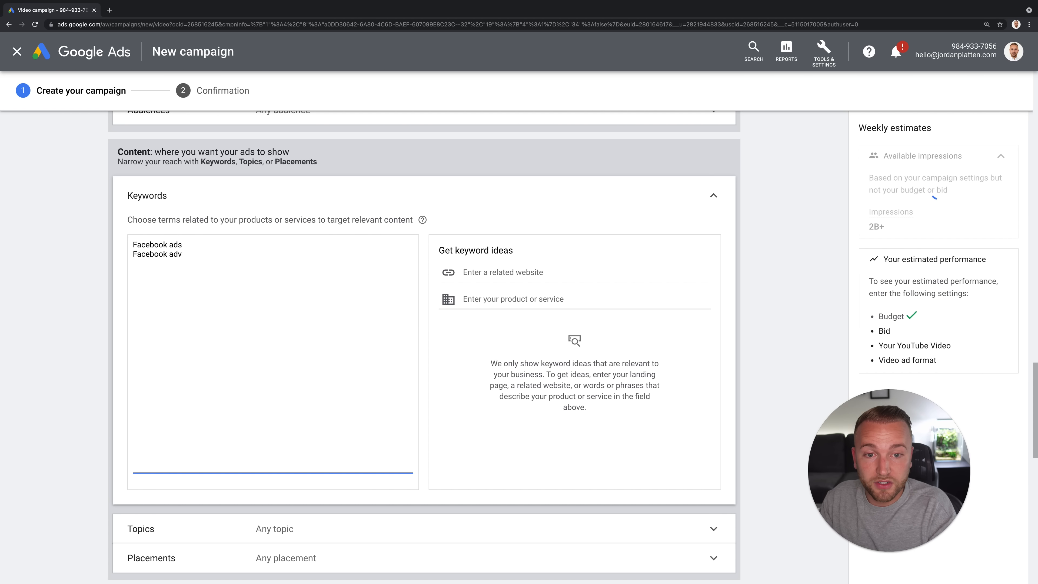
text(ertising)
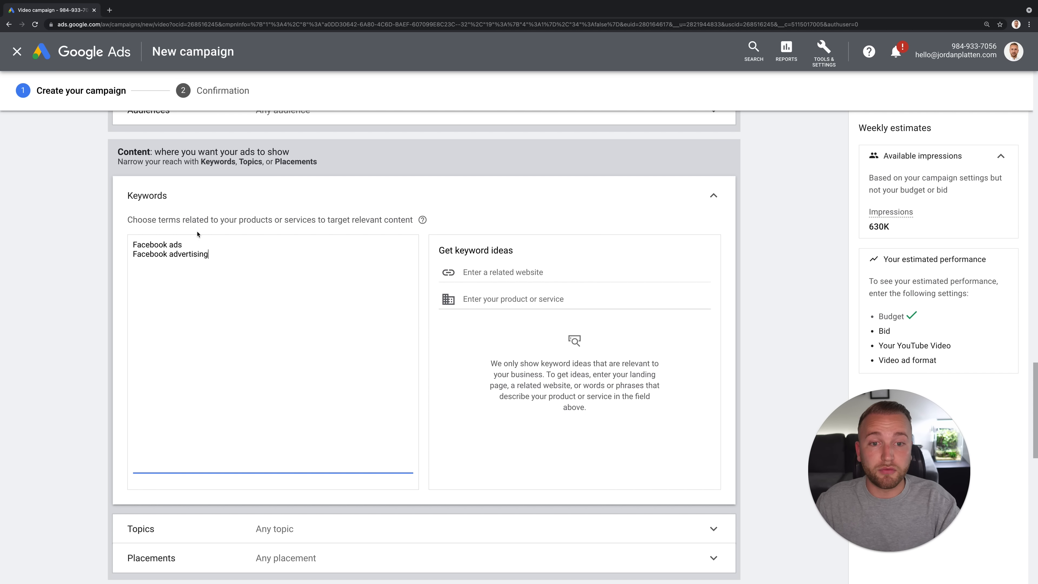
Step: Get keyword ideas for the product or service "Facebook advertising", reusing the keyword already entered
triple_click(188, 256)
key(ctrl+c)
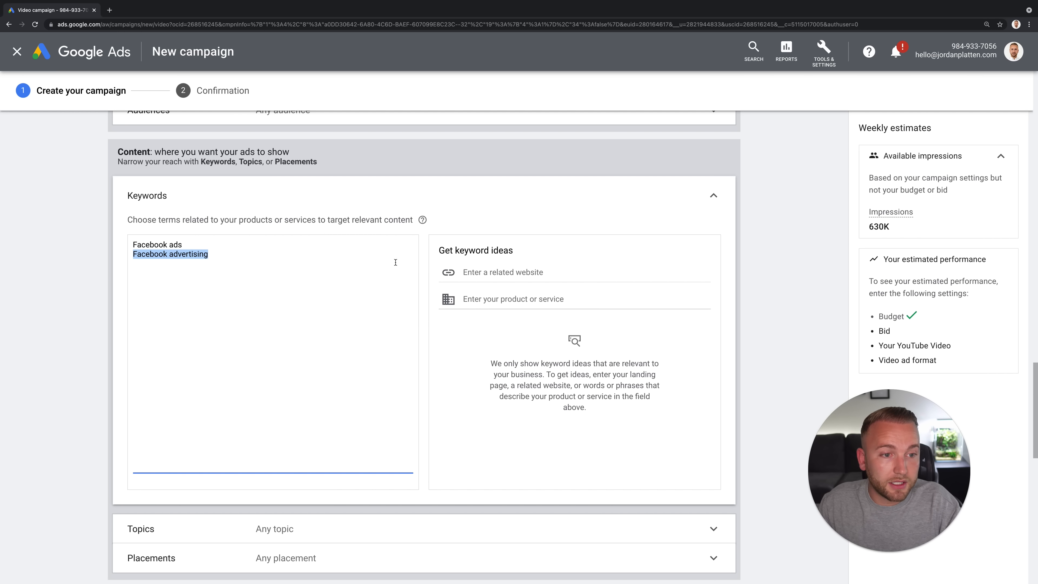
click(484, 300)
key(ctrl+v)
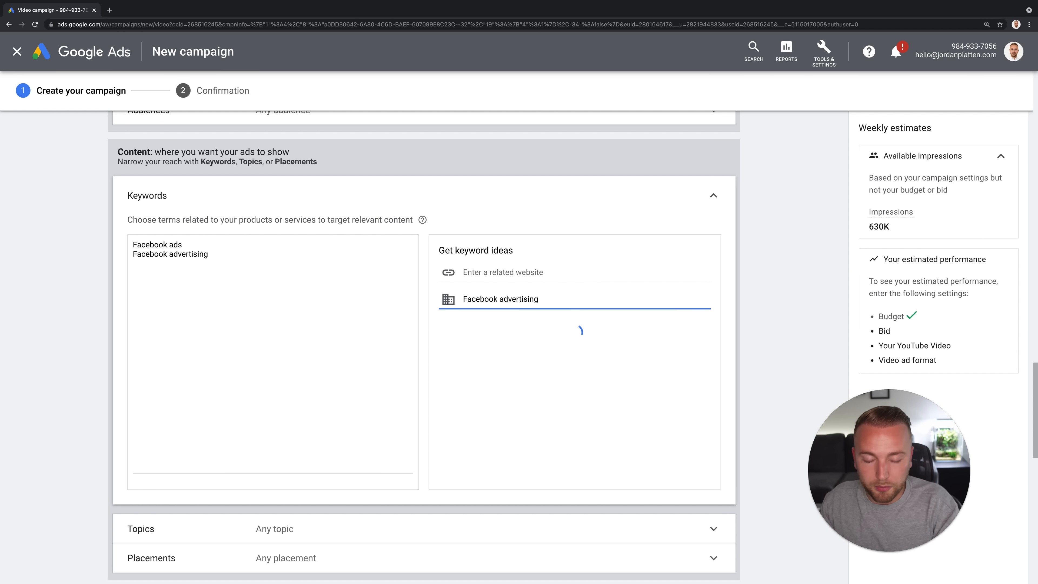
Step: Add the suggested keywords display advertising, brand advertising, google ads, social media advertising and digital marketing ad, review the keyword list and close it
scroll(543, 398, down, 2)
scroll(544, 397, down, 2)
click(446, 343)
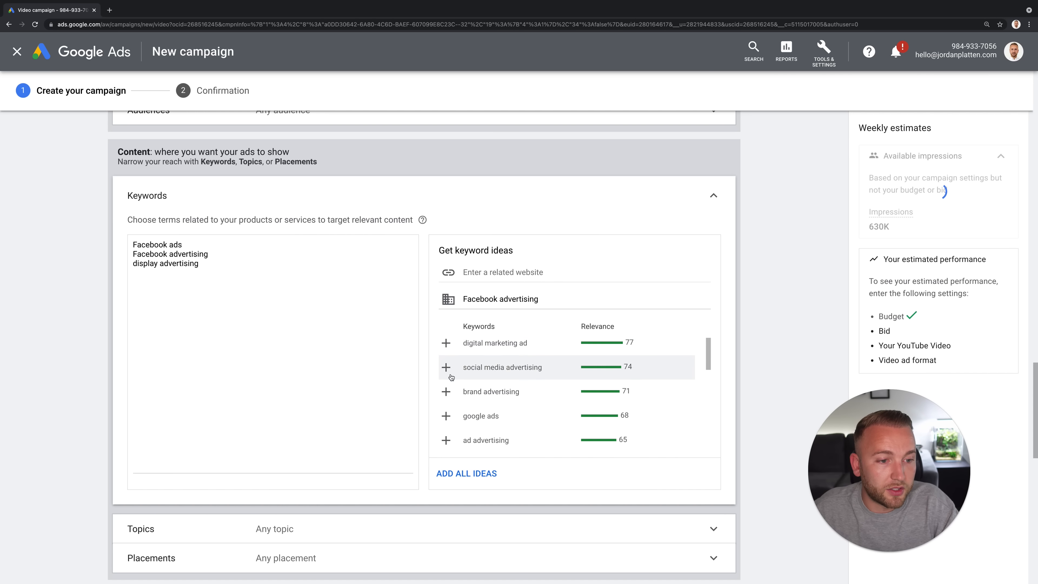
click(446, 391)
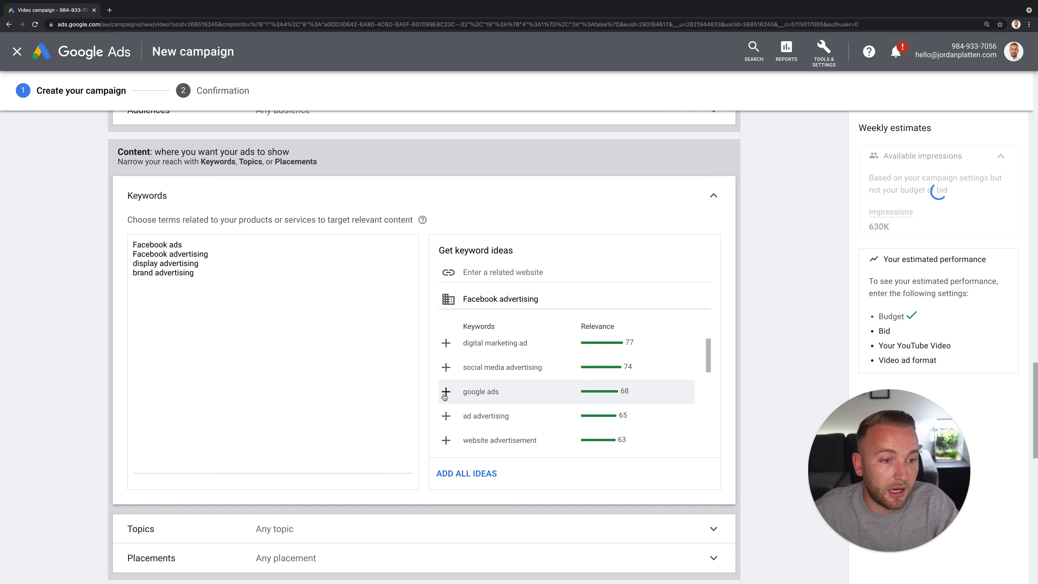
click(446, 392)
click(445, 371)
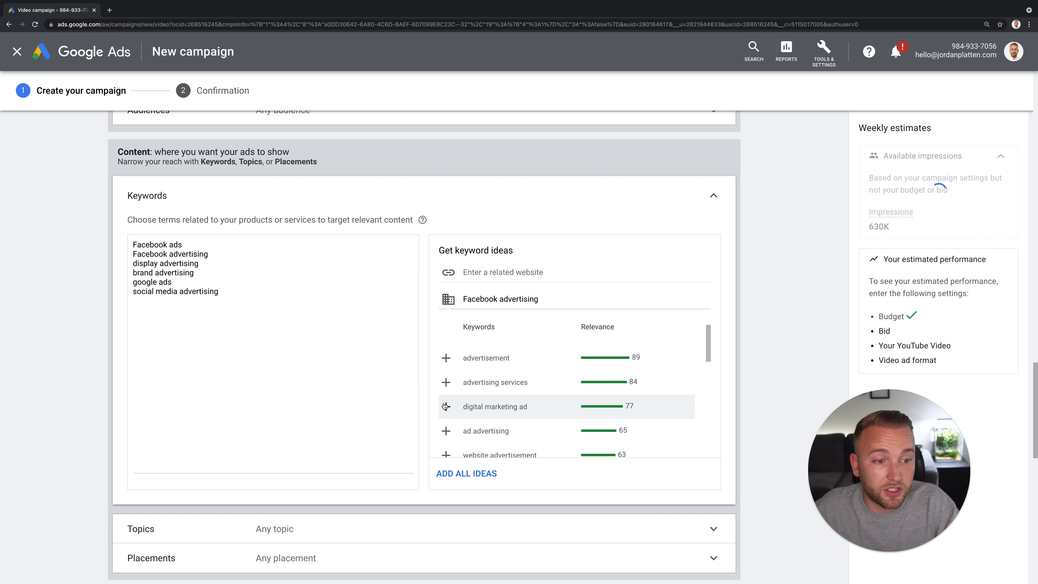
click(446, 404)
click(390, 208)
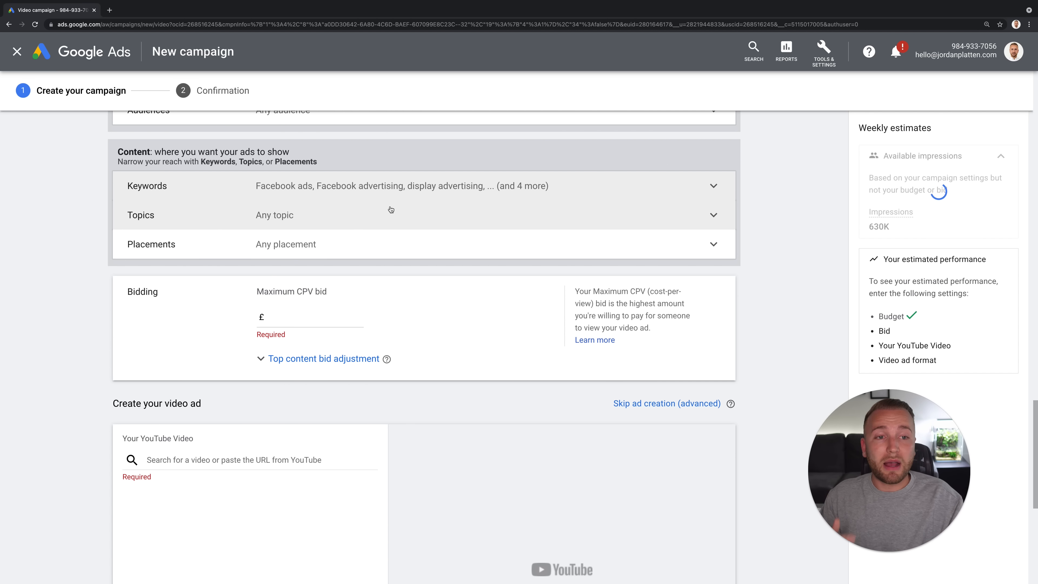
click(391, 187)
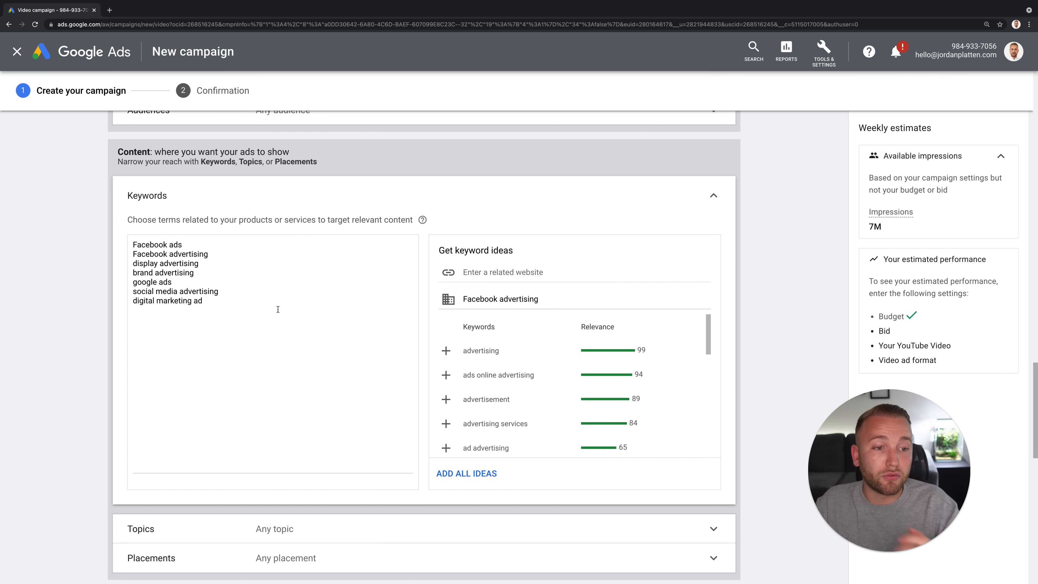
click(704, 200)
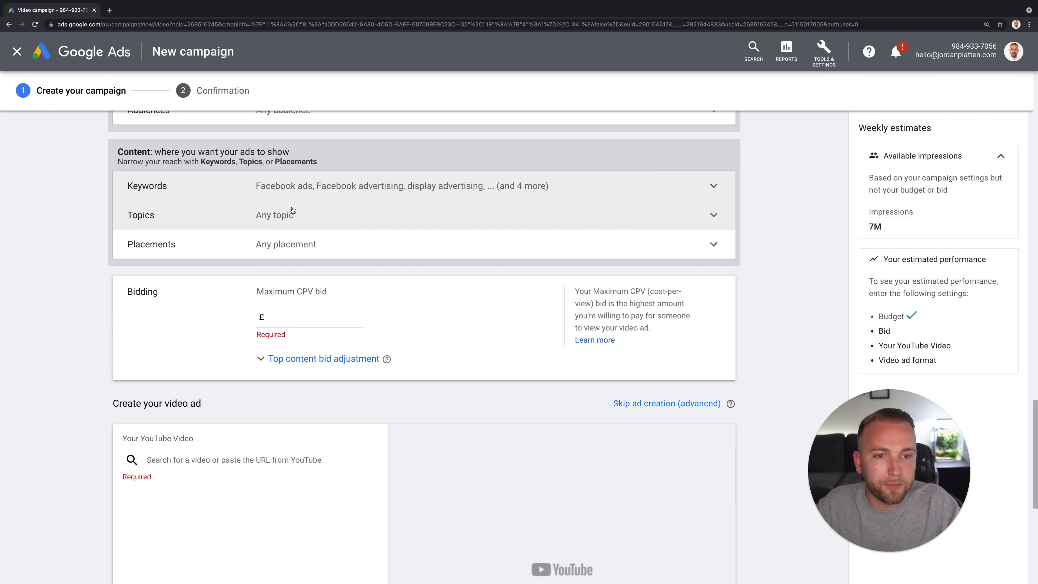
Step: Browse the list of content topics available for targeting
click(292, 211)
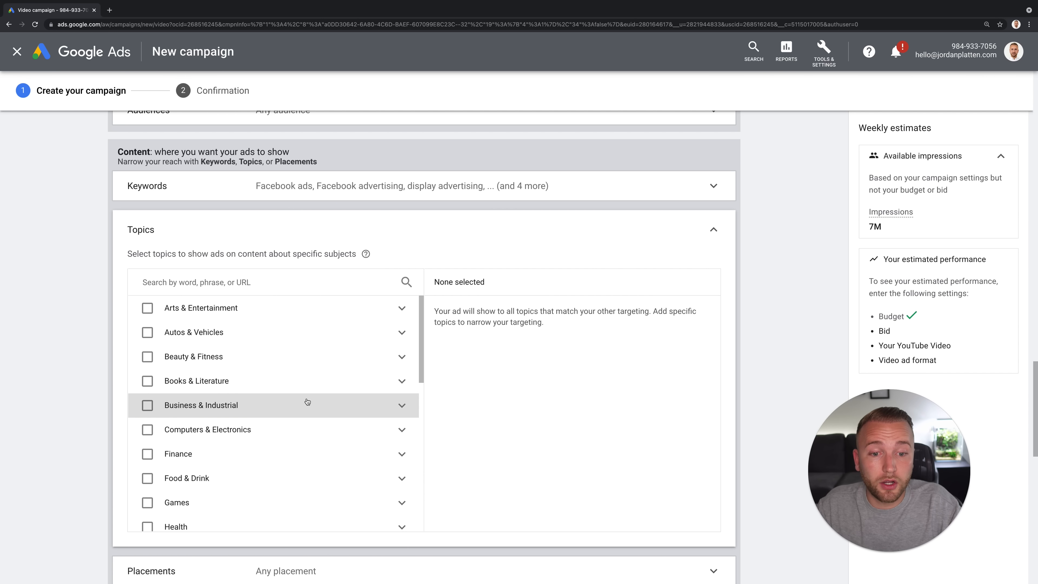
scroll(304, 401, down, 1)
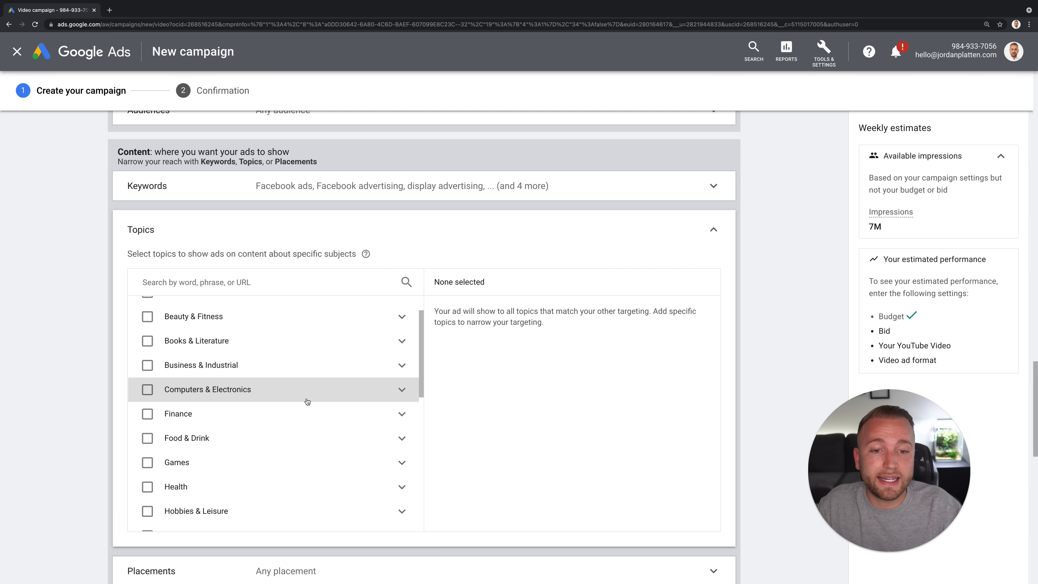
scroll(319, 399, down, 3)
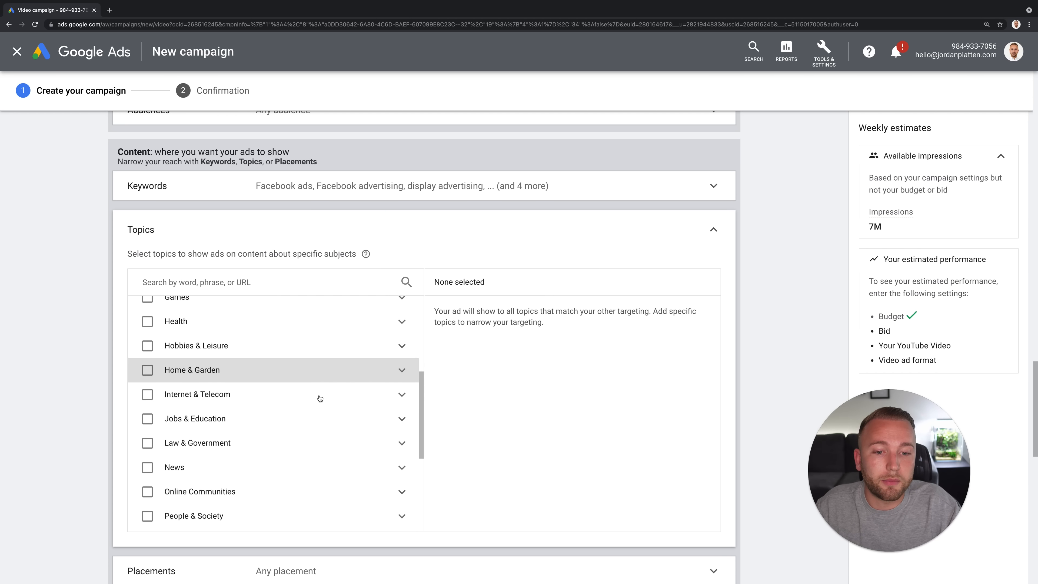
scroll(319, 399, up, 2)
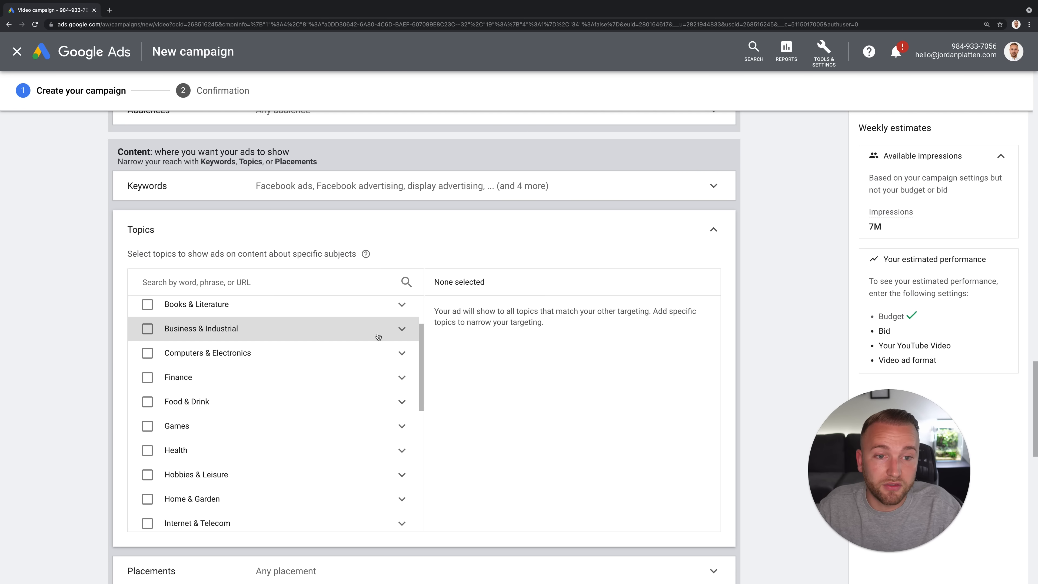
scroll(344, 353, down, 3)
scroll(345, 353, down, 6)
scroll(358, 431, up, 10)
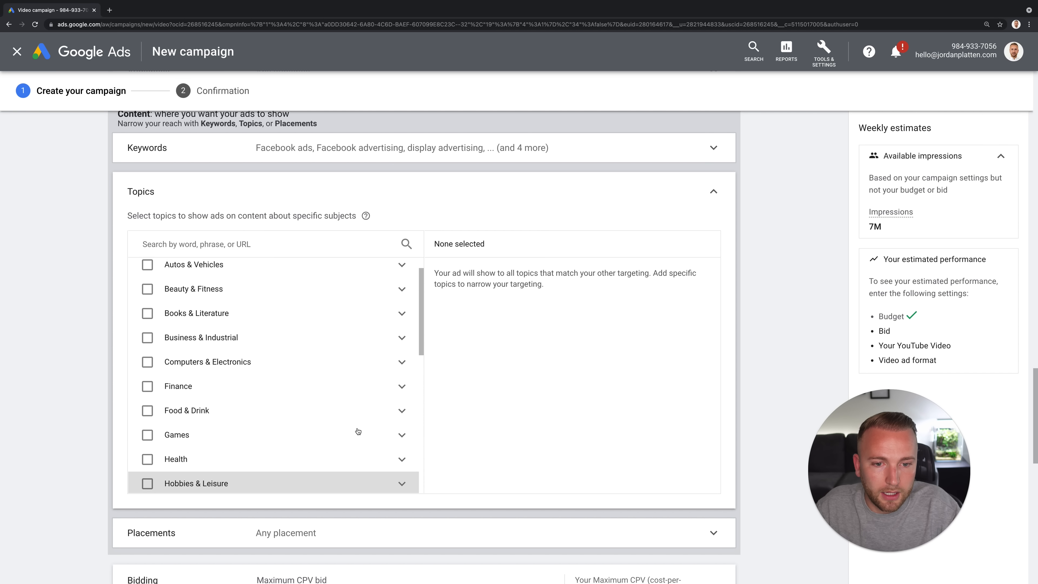
scroll(388, 401, up, 2)
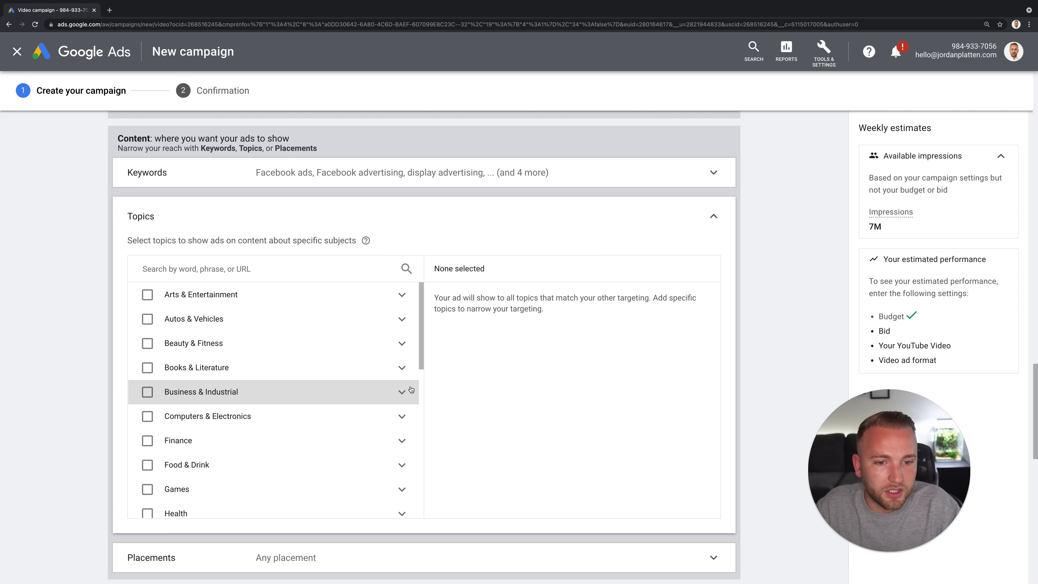
Step: Select the Marketing topic under Business & Industrial > Advertising & Marketing, remove it from the selection and close the topics
click(403, 392)
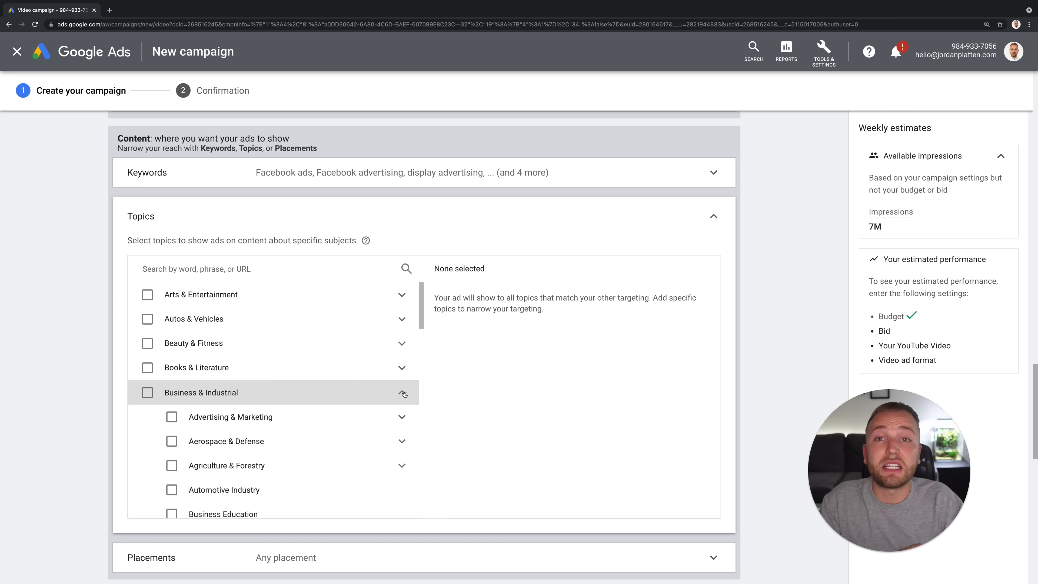
scroll(364, 399, down, 3)
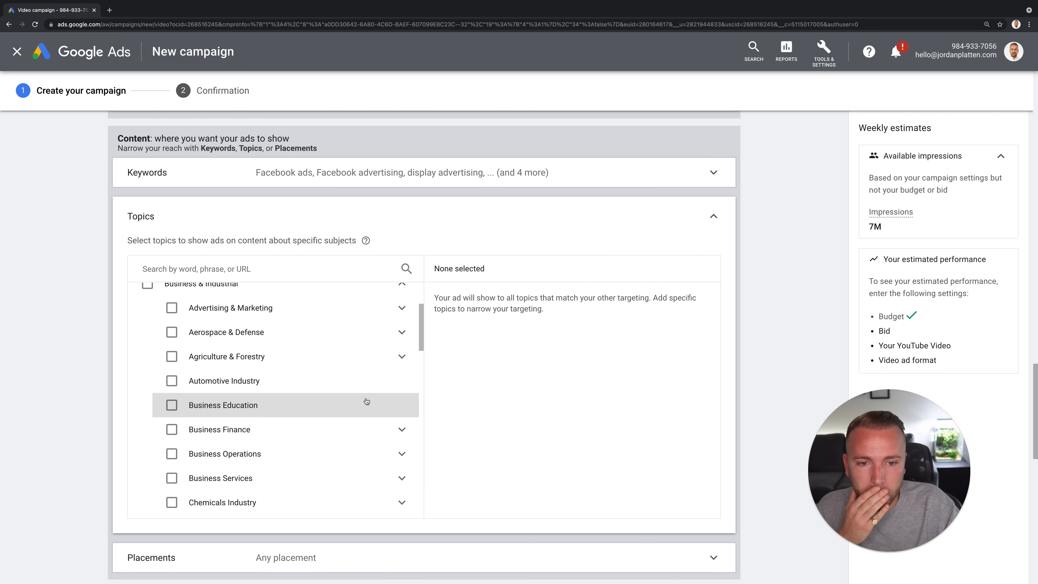
click(403, 308)
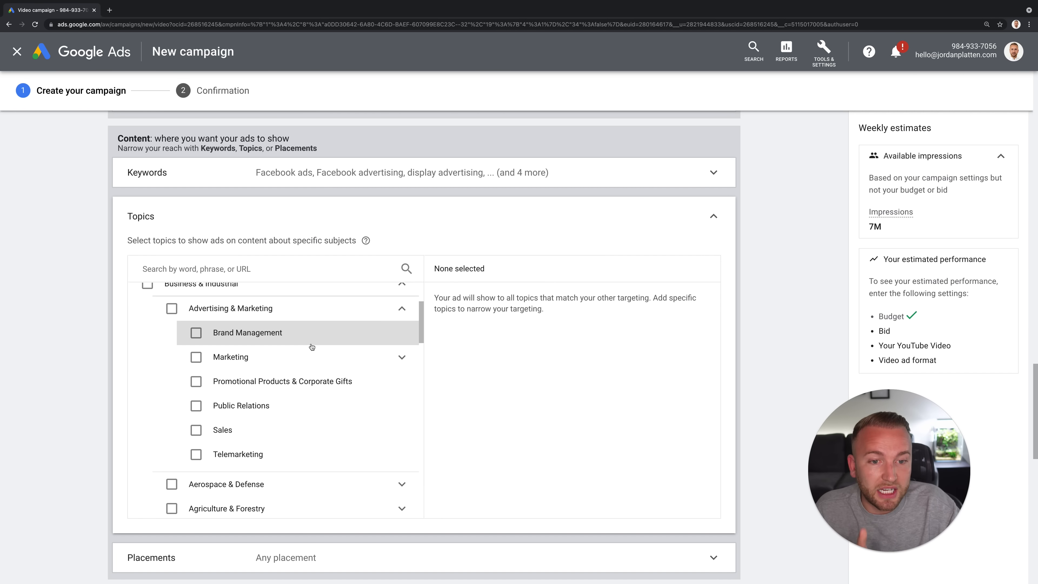
click(196, 357)
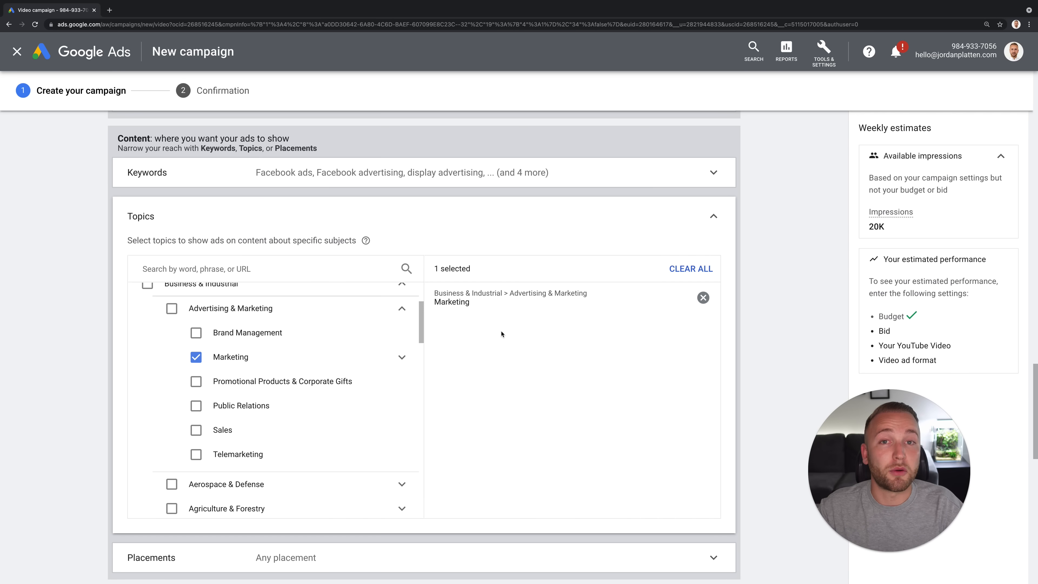
click(703, 298)
click(713, 216)
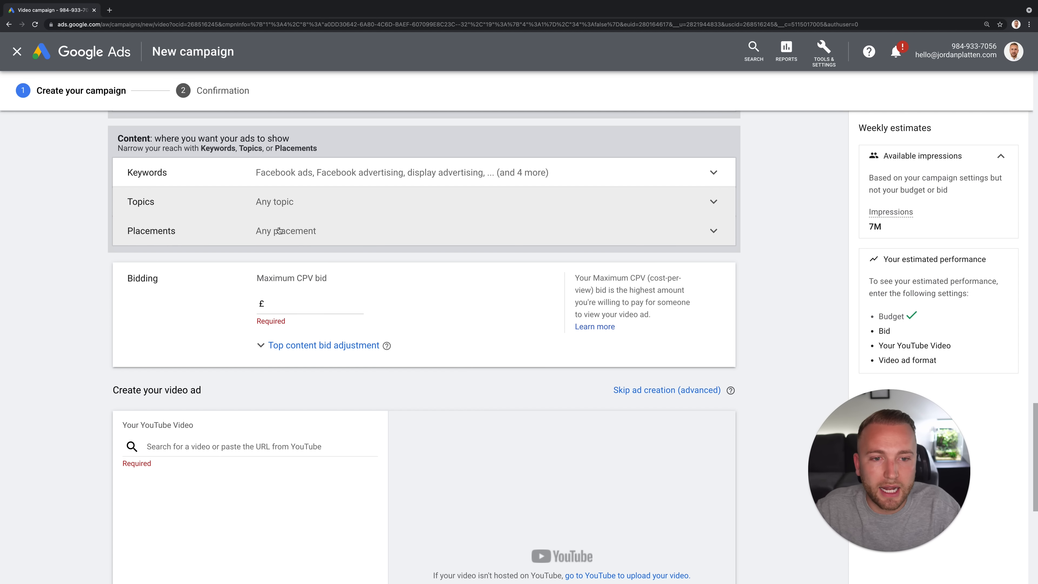
Step: Search the YouTube channel placements for the creator's name, select the matching channel, and remove it from the selection
click(315, 235)
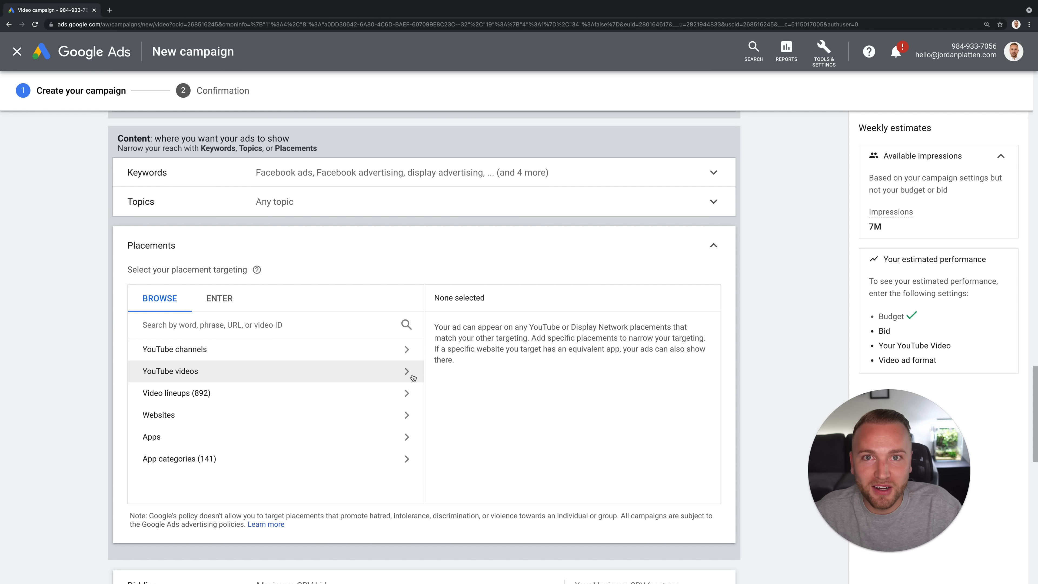
scroll(413, 377, down, 2)
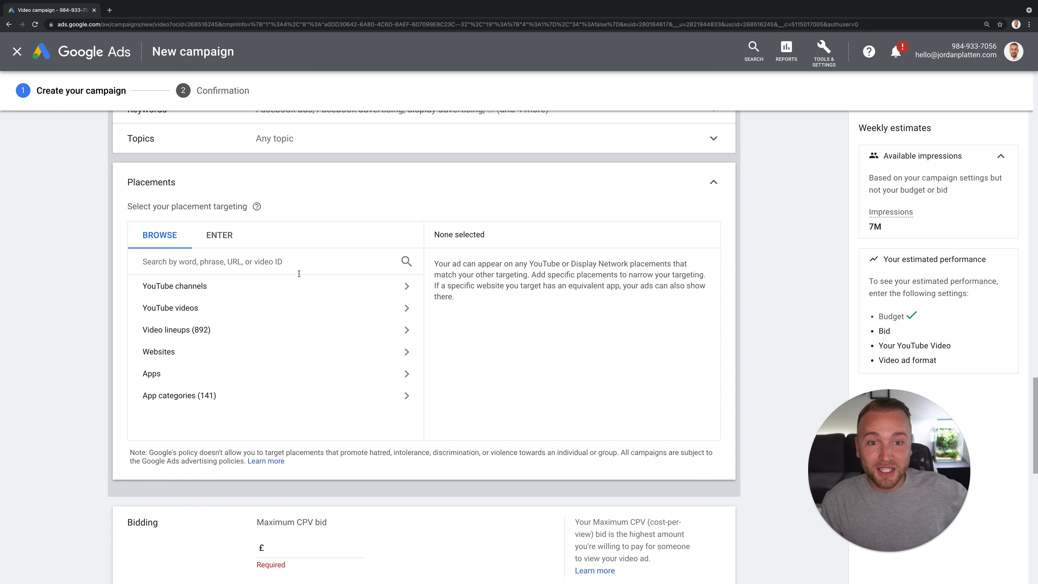
click(221, 286)
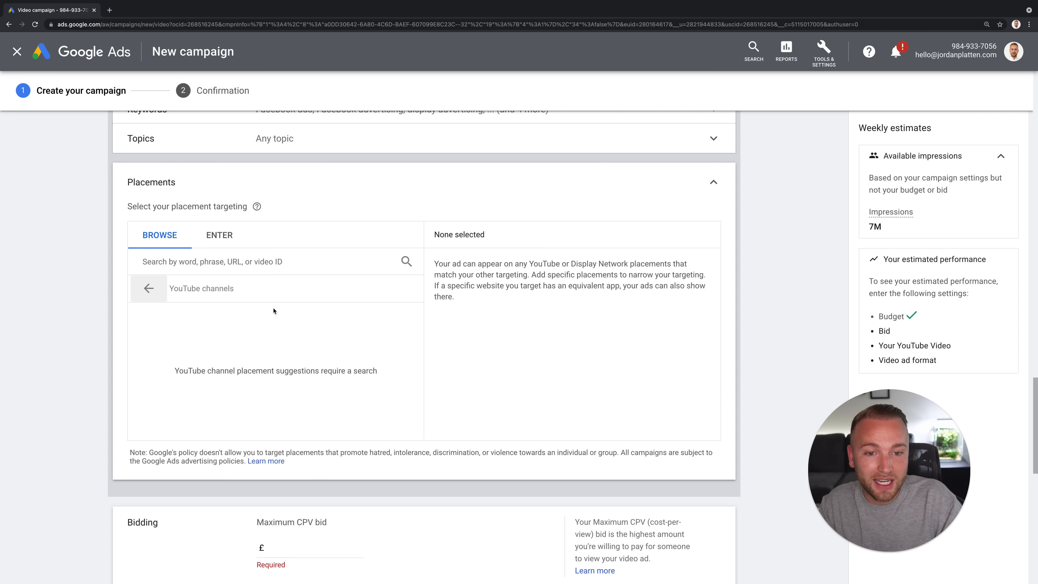
click(248, 267)
text(Jord)
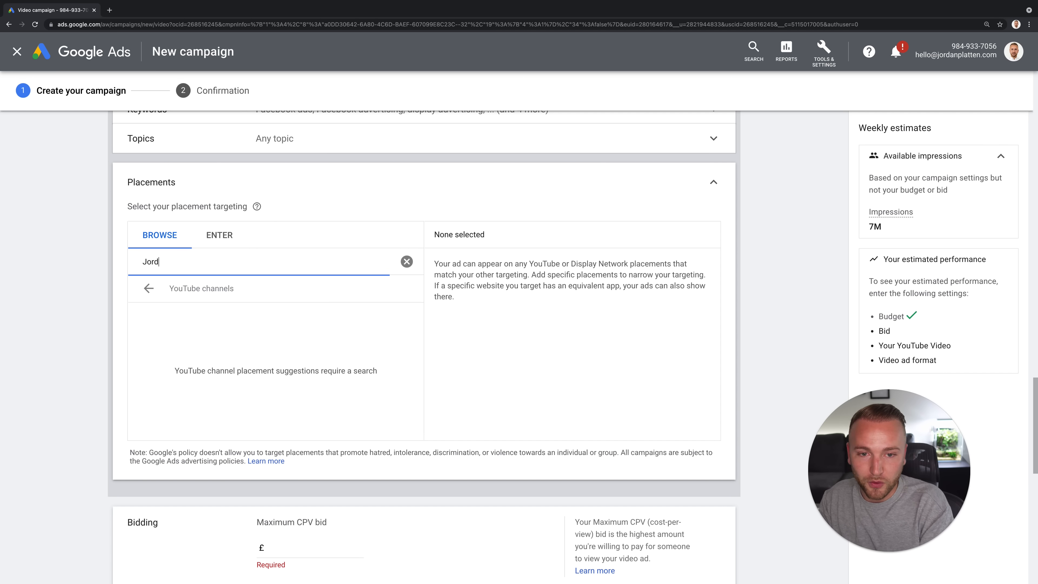
text(an Platten)
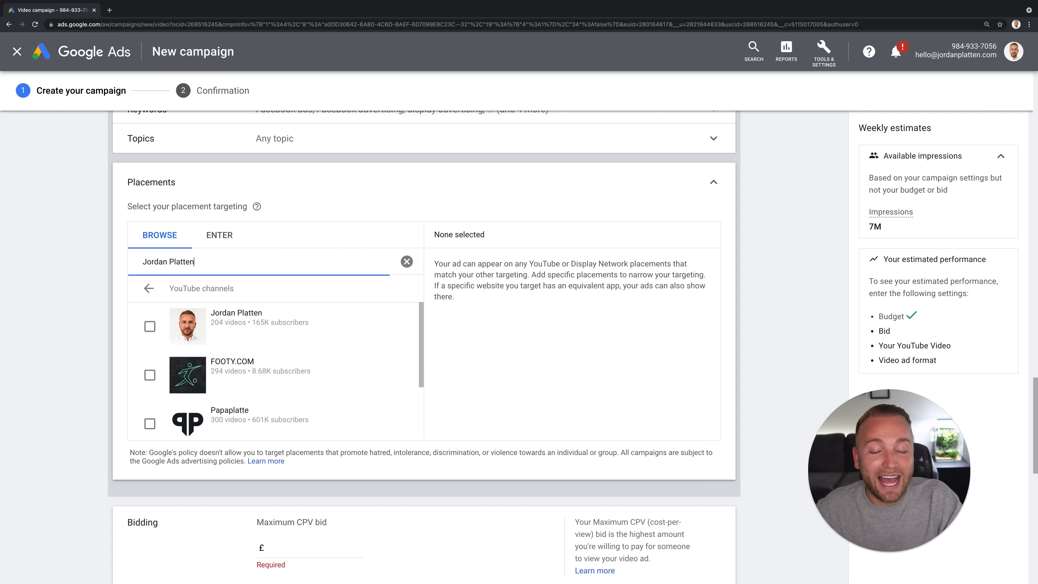
click(152, 326)
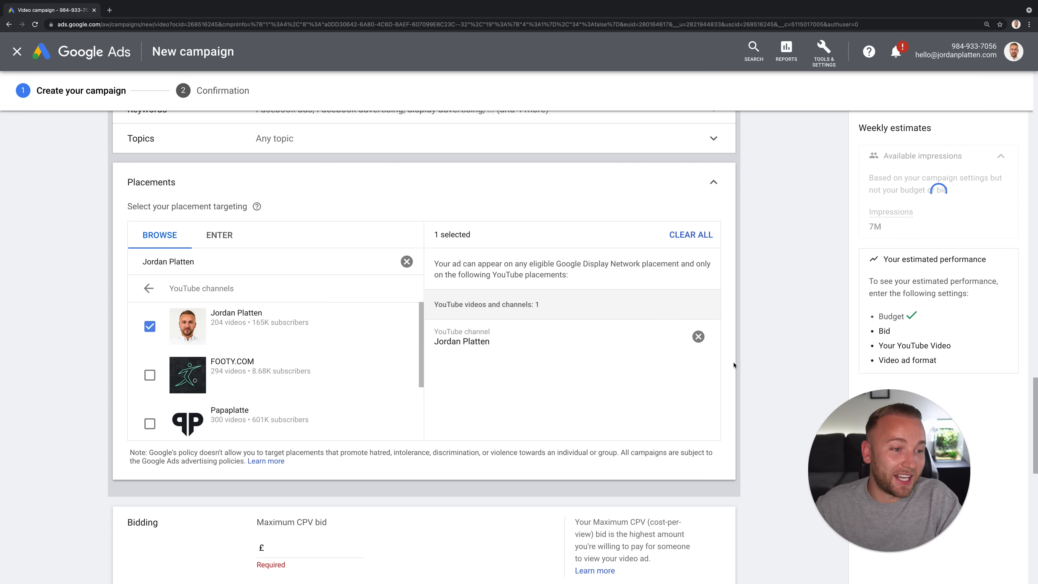
click(698, 336)
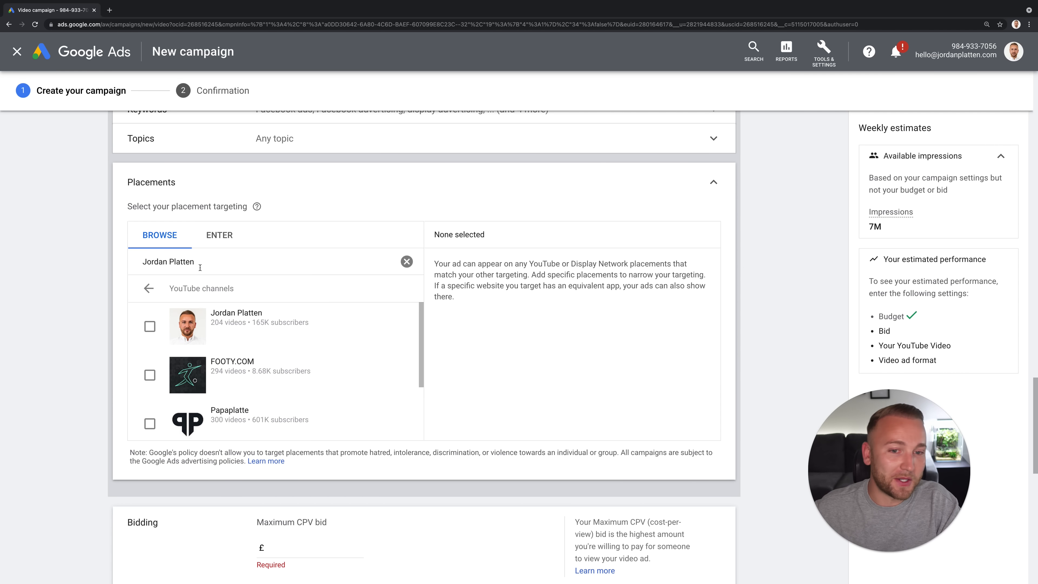
Step: Check the same search's placements under YouTube videos, video lineups and websites, and return to the placement categories
click(149, 288)
click(294, 310)
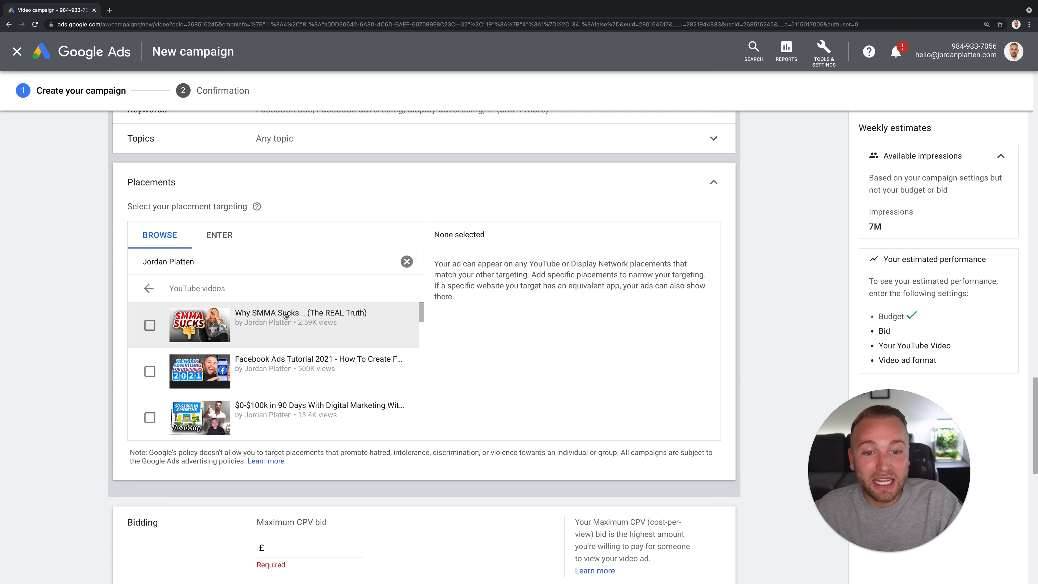
click(149, 288)
click(331, 332)
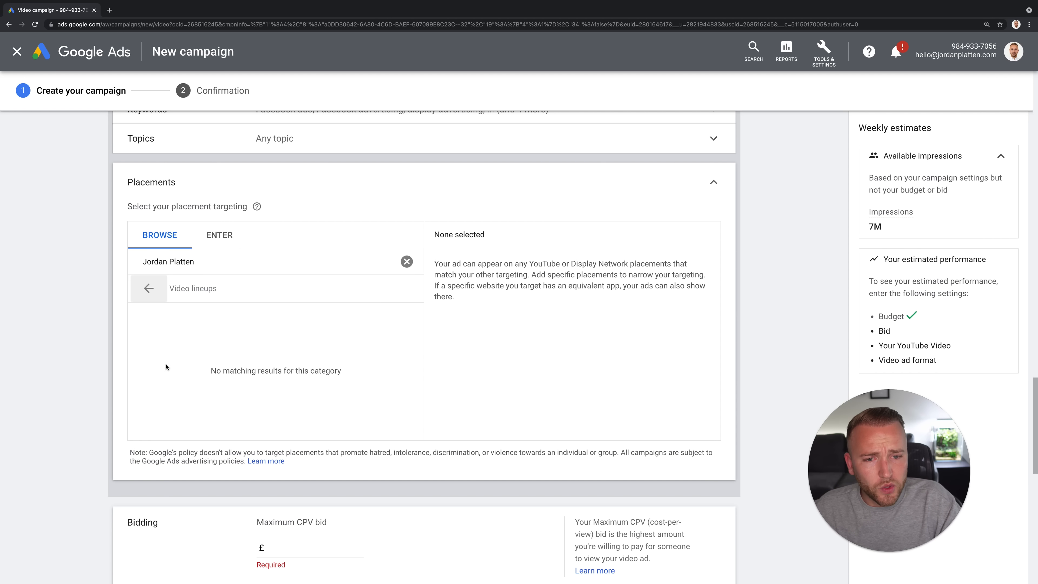
click(149, 288)
click(220, 353)
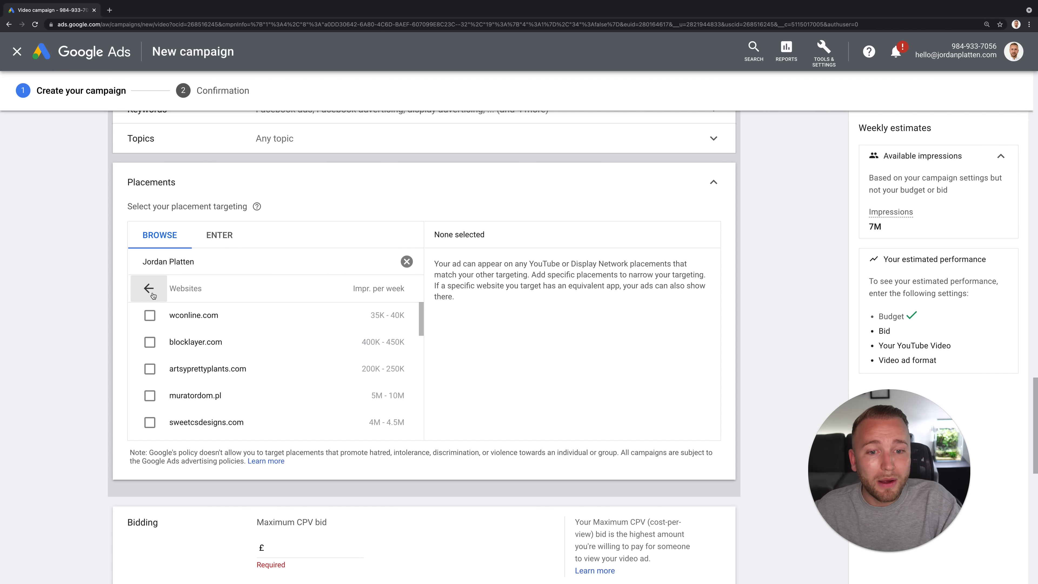
click(149, 289)
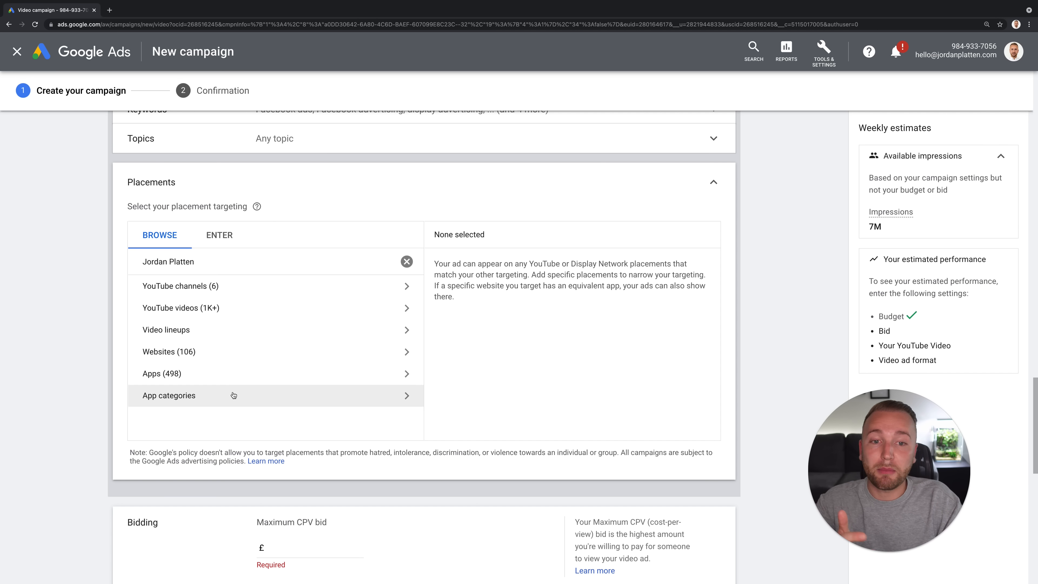
Step: Clear the placement search and close the placement targeting with no placement selected
click(407, 261)
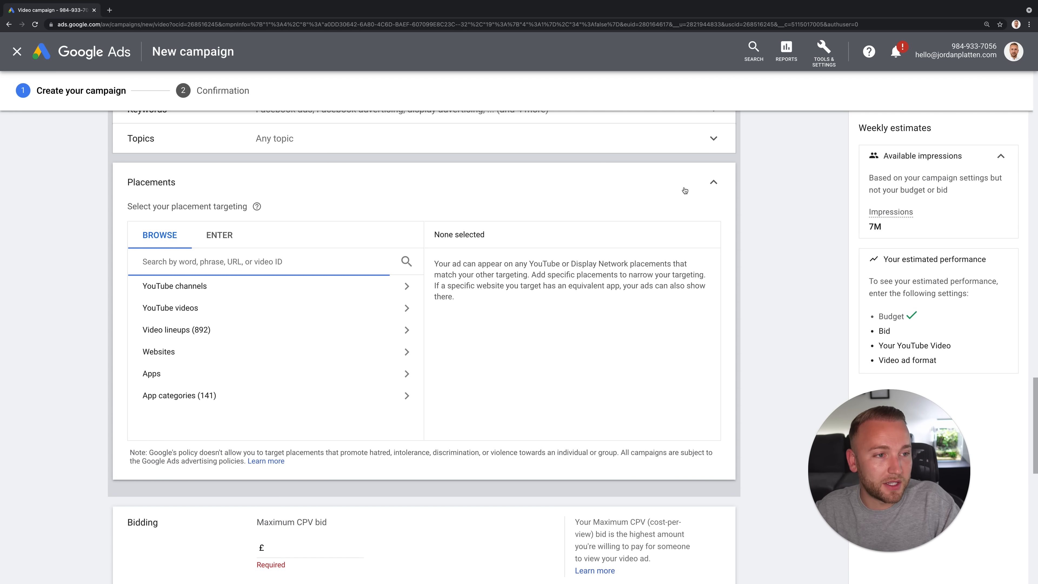
click(702, 186)
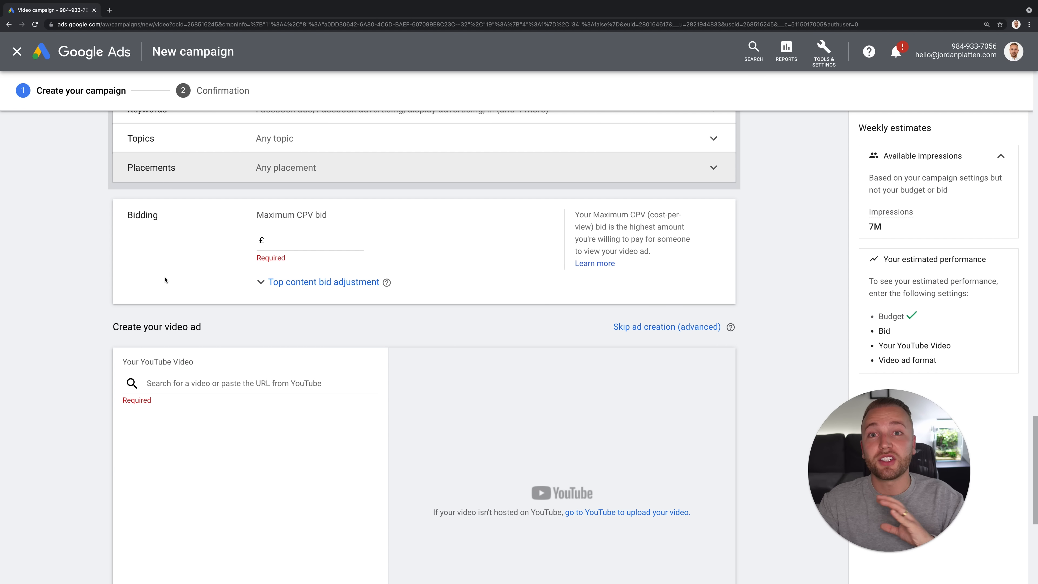
scroll(171, 253, up, 3)
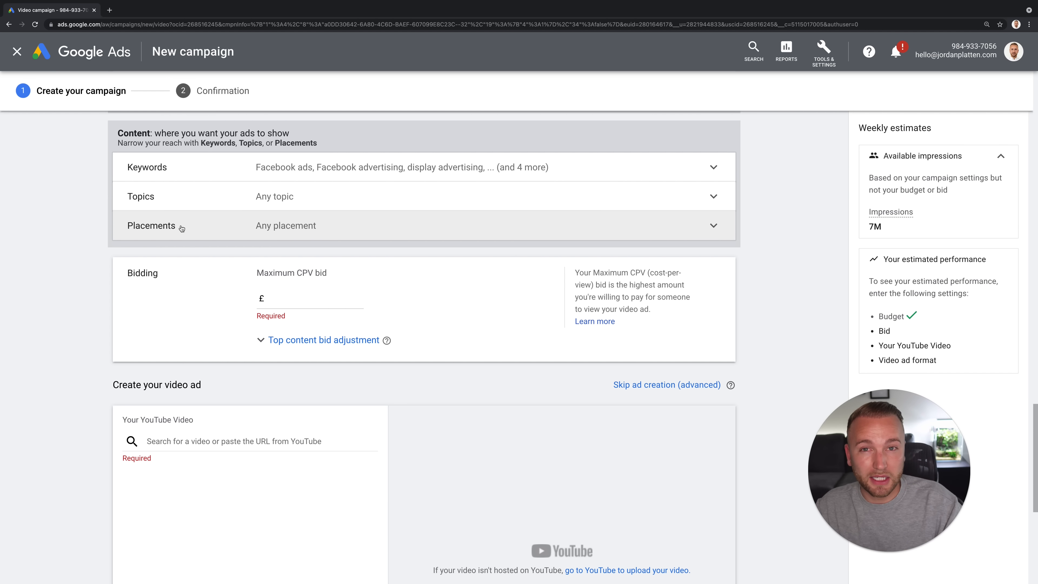
Step: Set the ad group's maximum CPV bid to £0.10
click(302, 306)
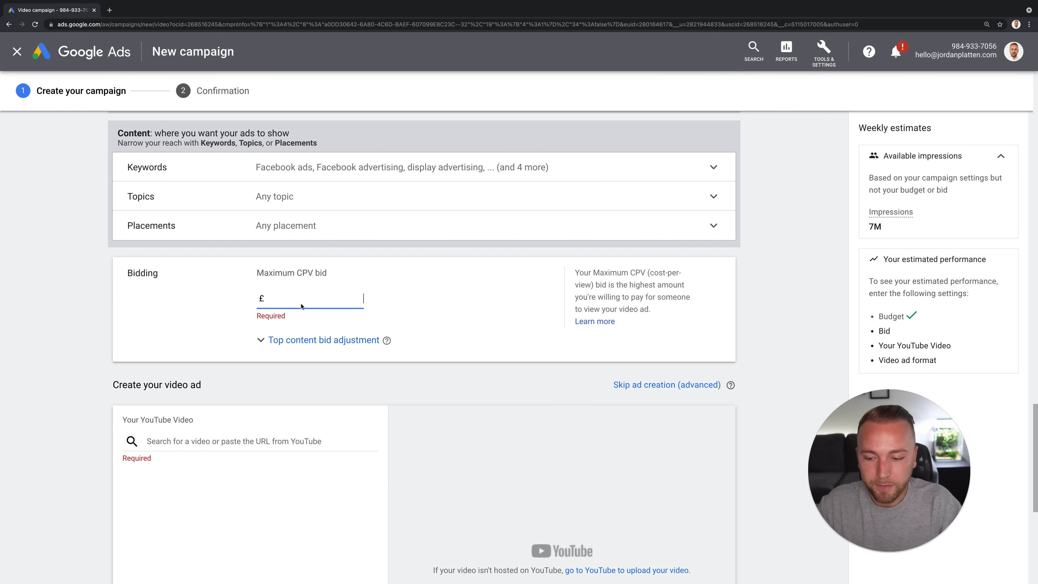
text(0.10)
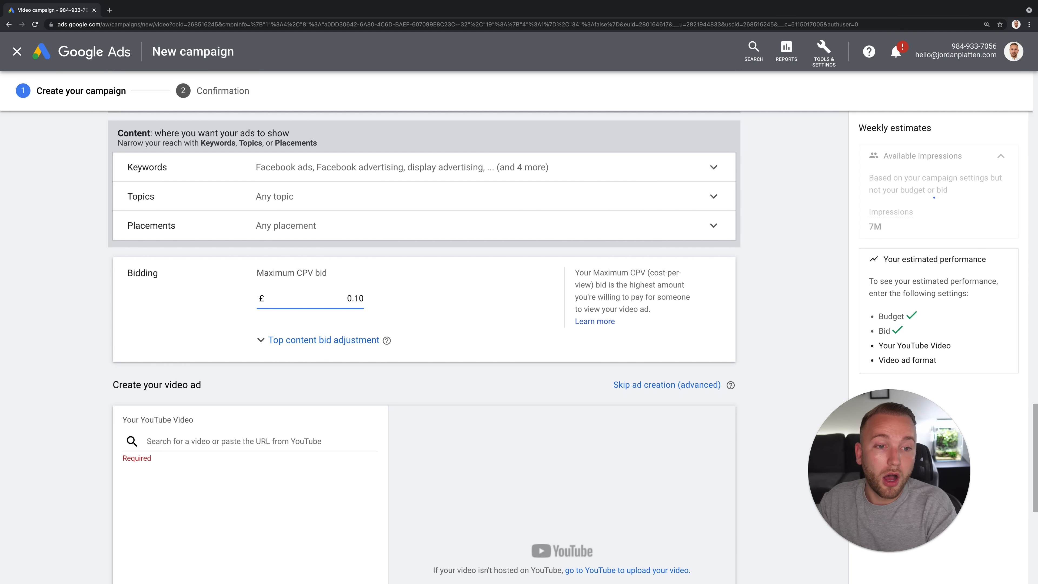
click(440, 320)
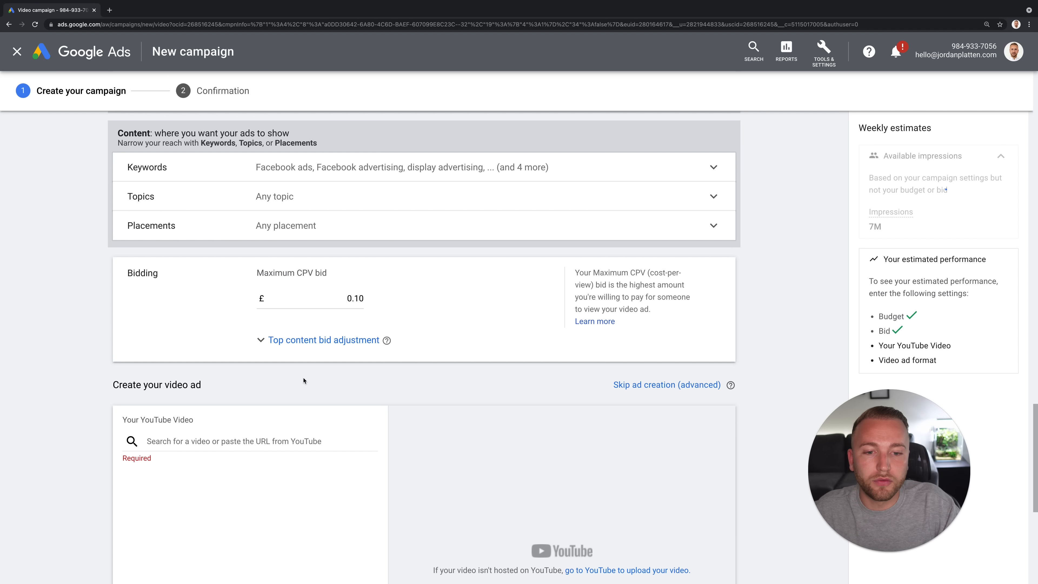
Step: Open YouTube's video upload page from the video ad section, then close it and return to the campaign
scroll(303, 380, down, 1)
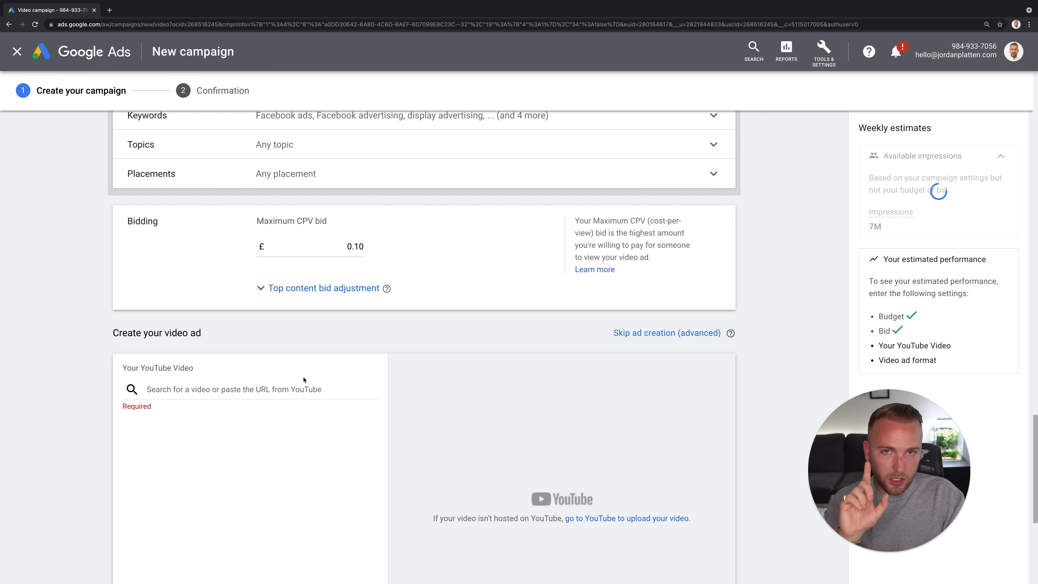
scroll(246, 390, down, 4)
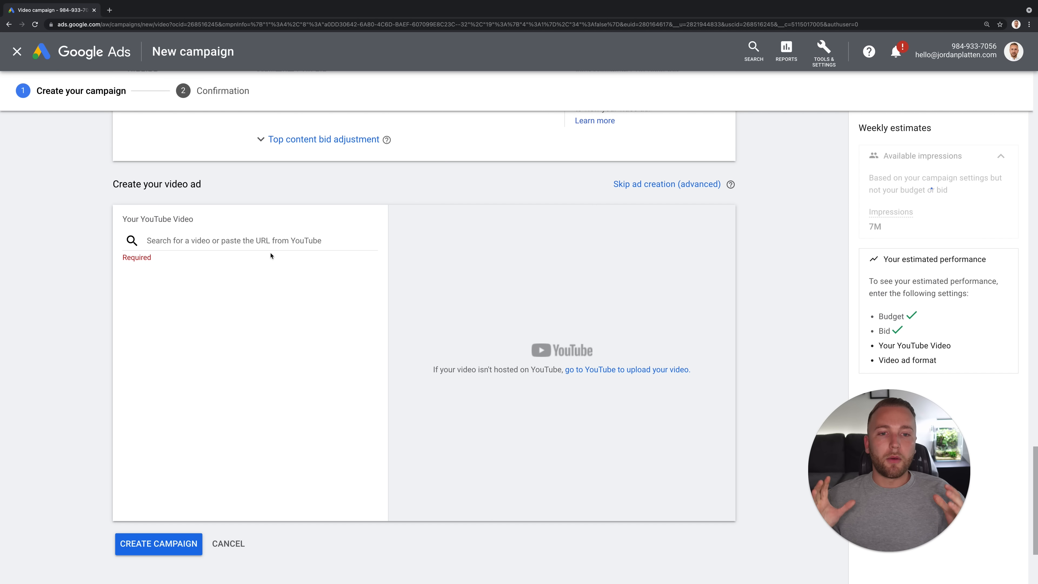
click(277, 241)
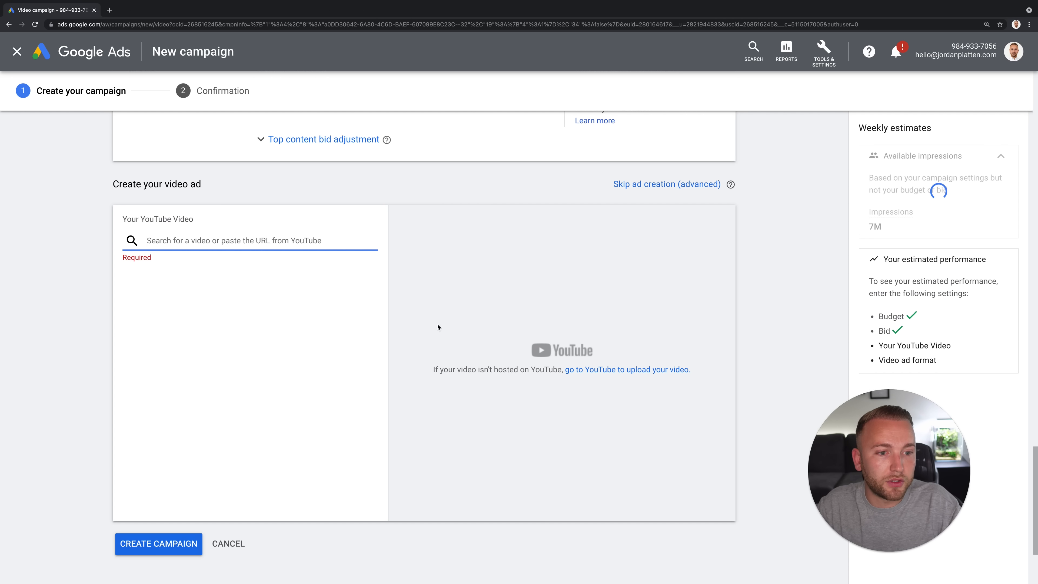
click(608, 371)
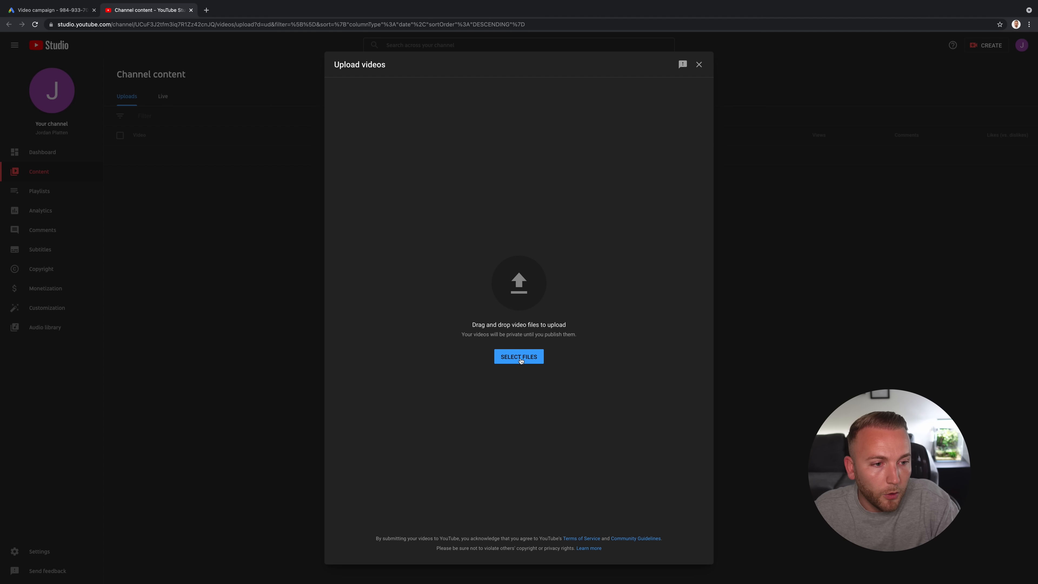
click(190, 10)
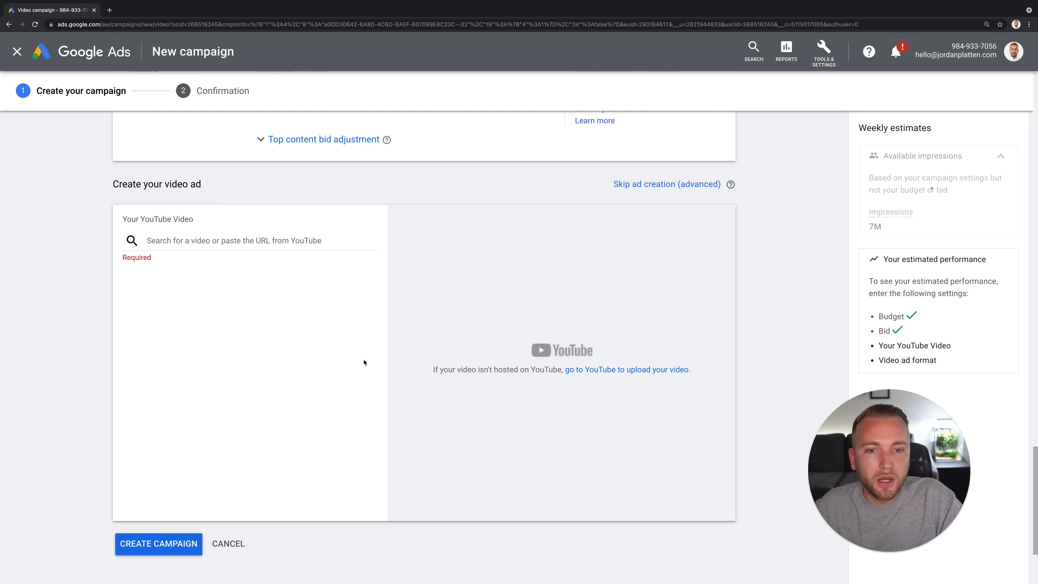
Step: Search YouTube videos by the creator's name, choose "Facebook Ads Tutorial 2021" for the ad, and set its format to Skippable in-stream ad
click(228, 242)
text(jo)
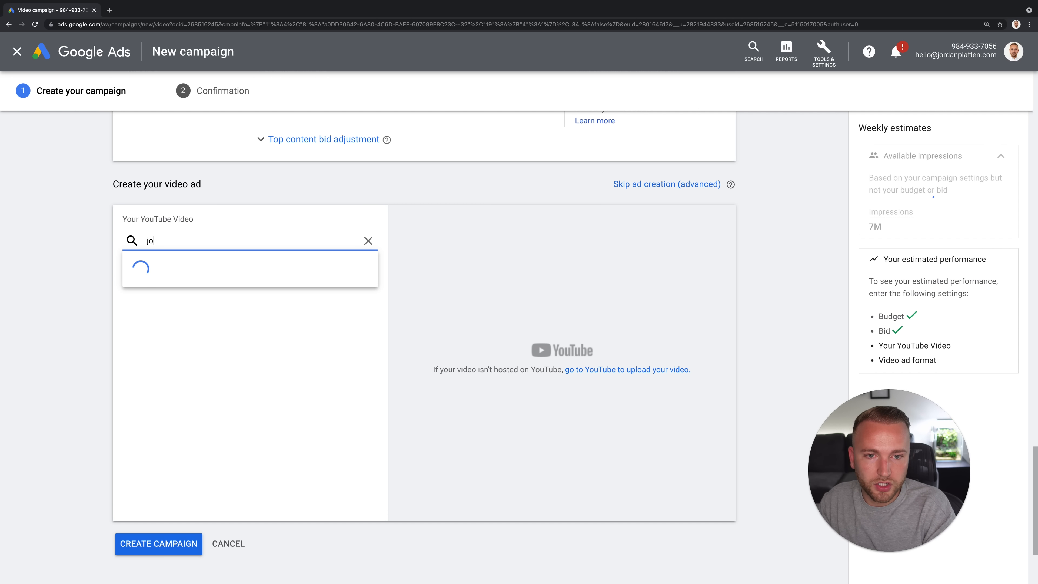
text(rdan platten)
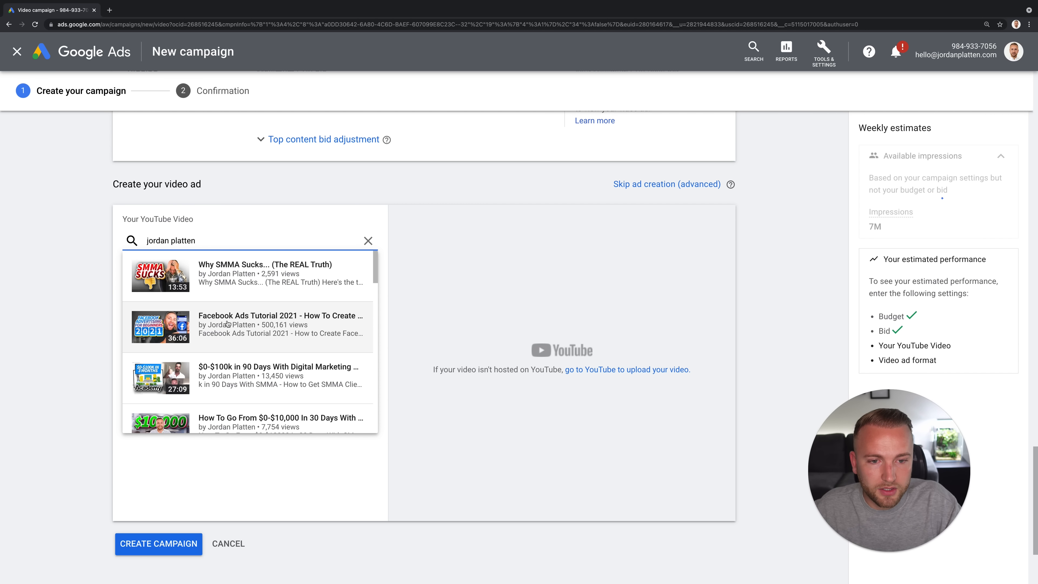
click(227, 324)
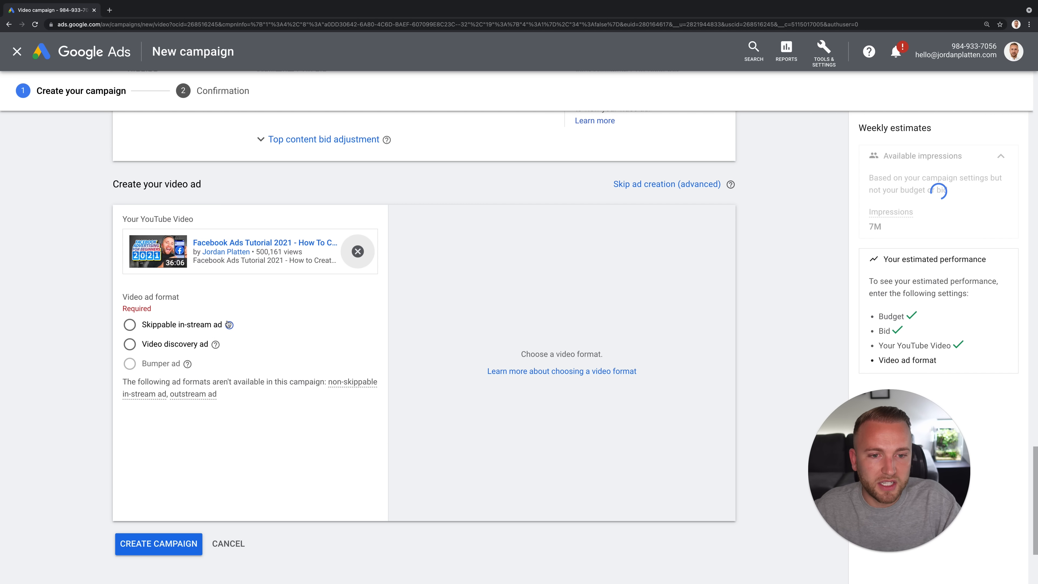
click(130, 325)
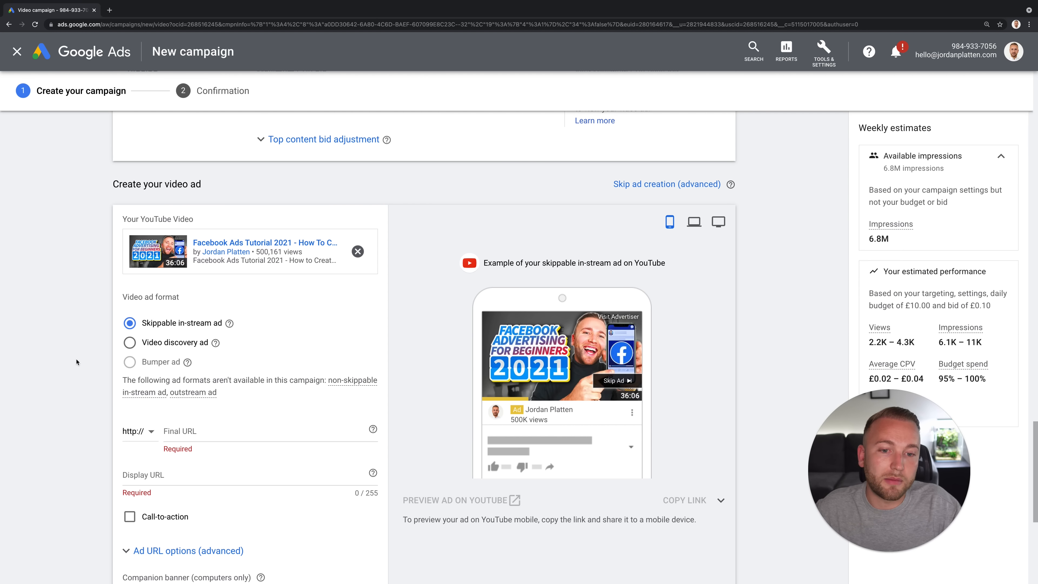
mouse_move(215, 346)
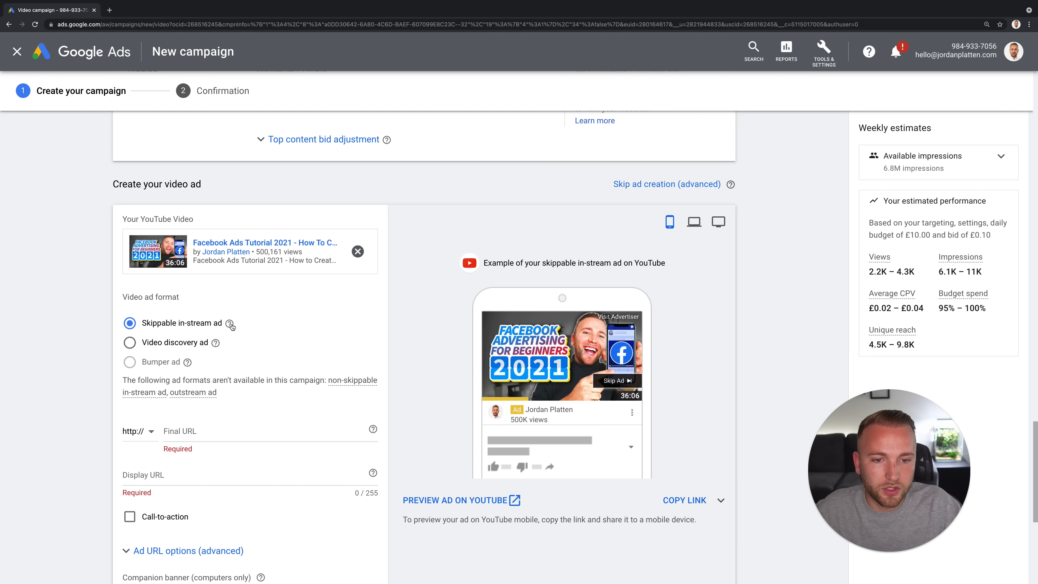
scroll(256, 336, down, 1)
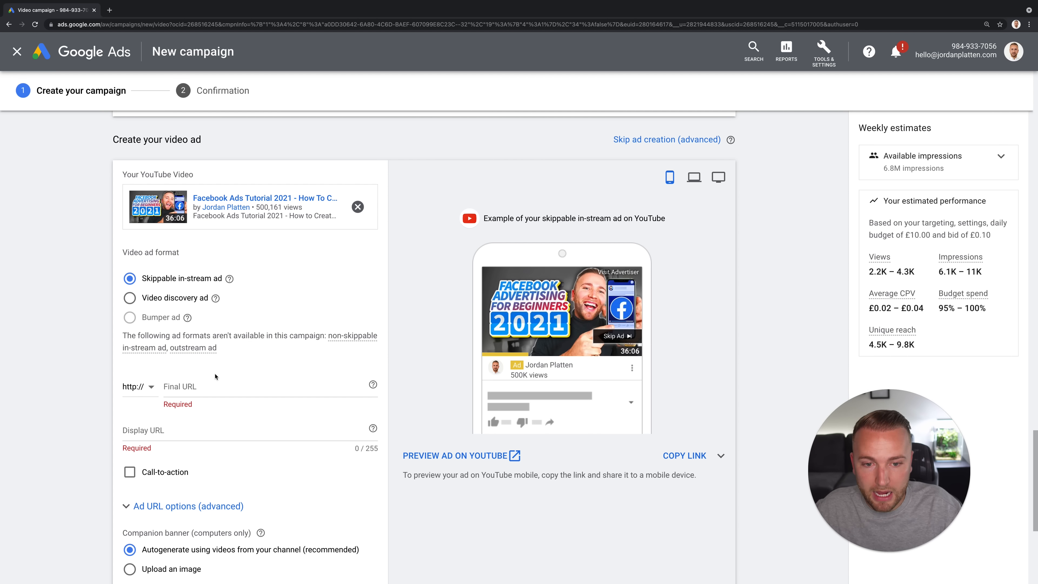
click(150, 387)
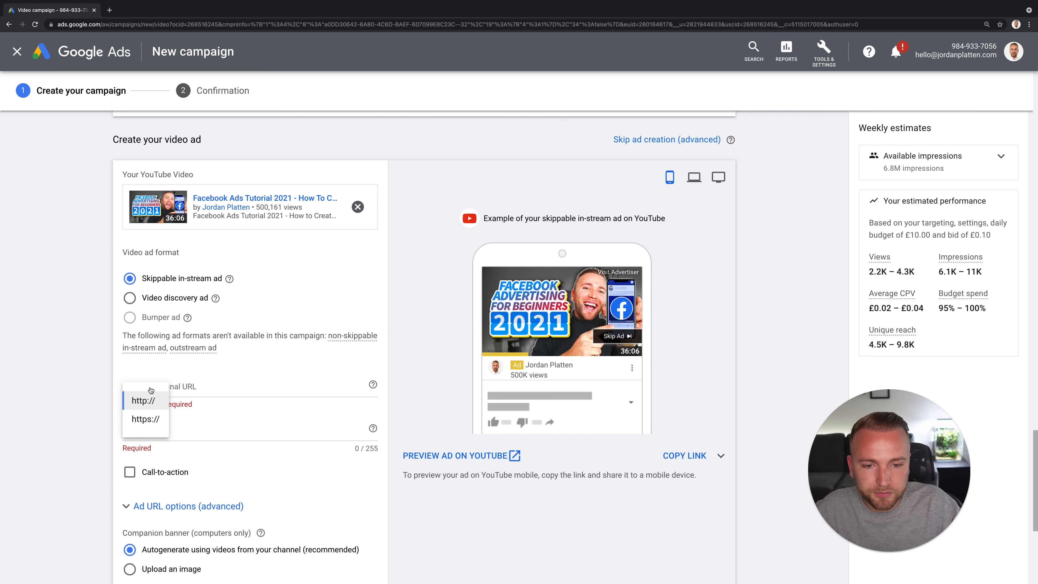
click(152, 421)
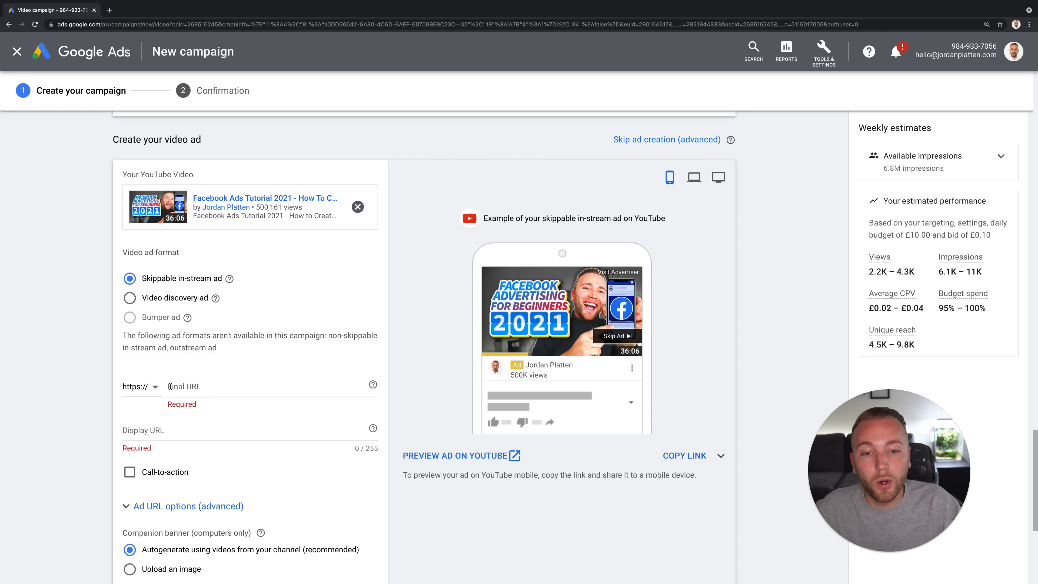
click(147, 392)
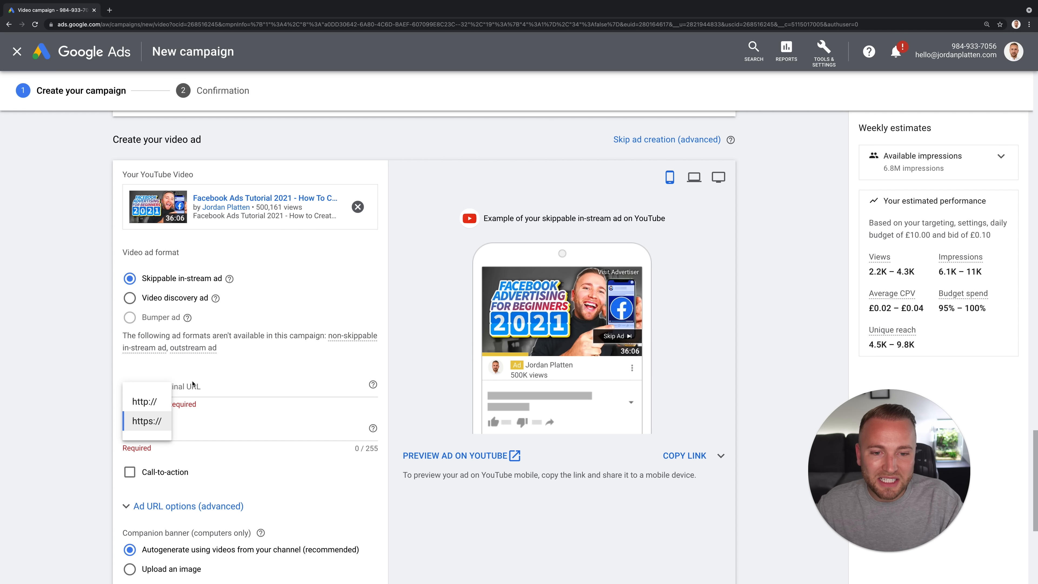
click(135, 421)
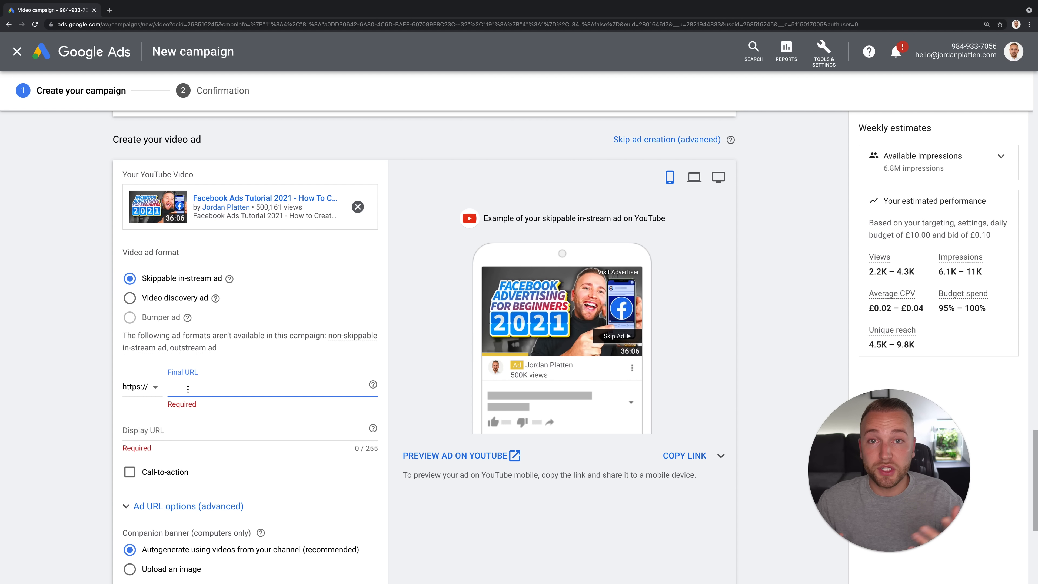
text(www.aff)
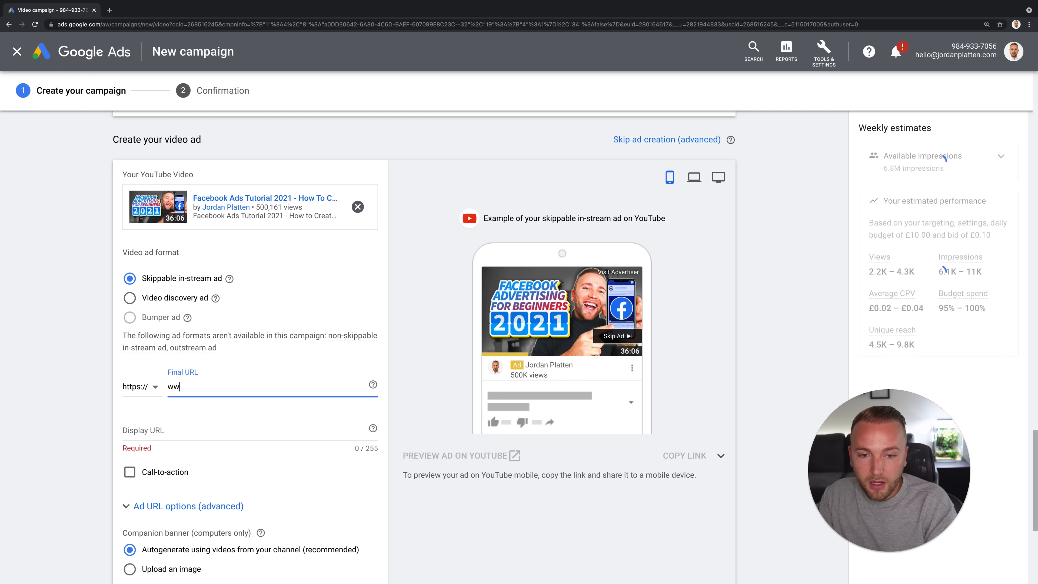
key(BackSpace)
key(BackSpace)
key(BackSpace)
text(learnads.)
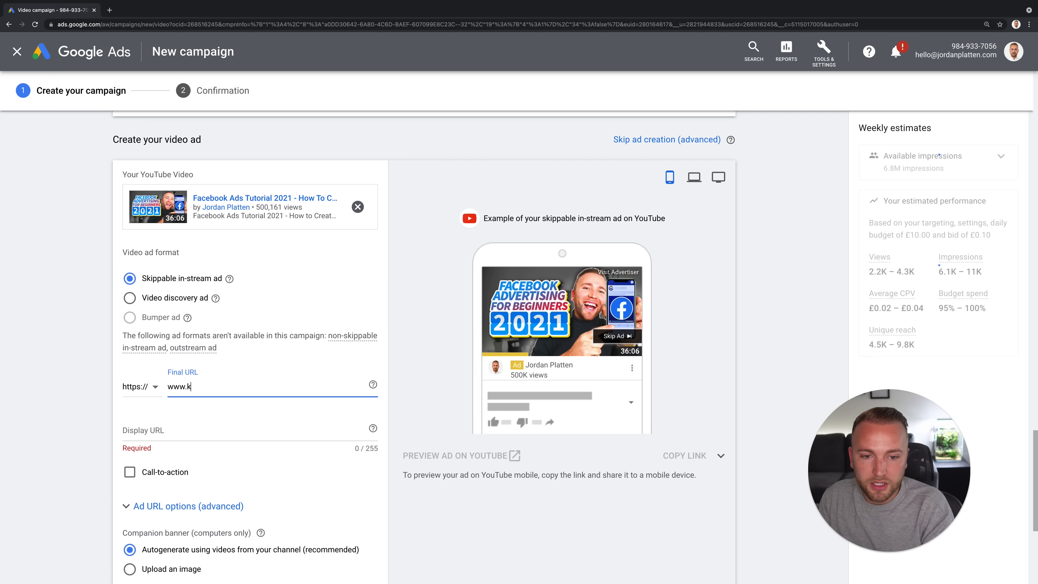
text(io)
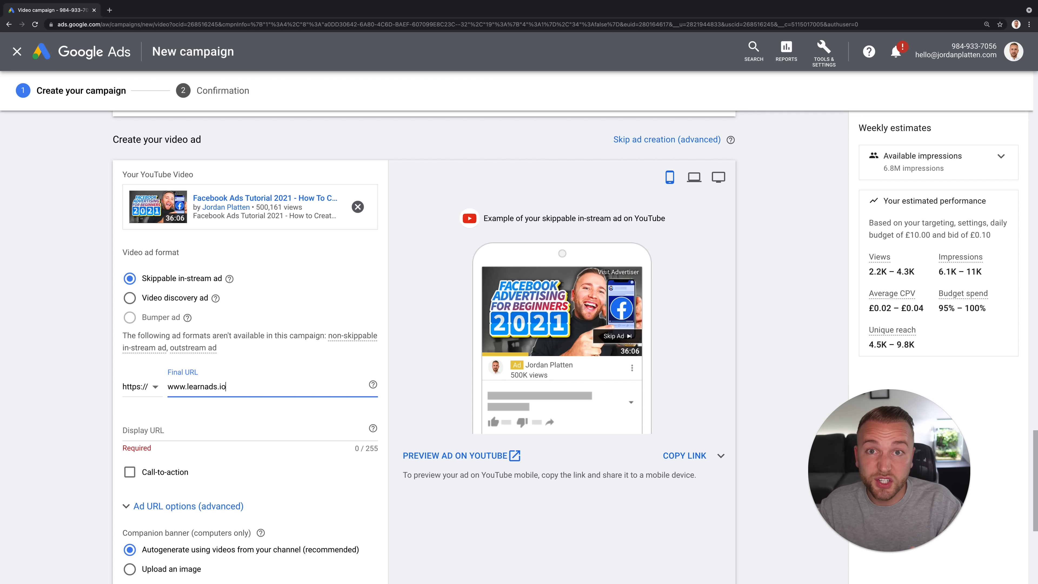
triple_click(207, 387)
key(super+c)
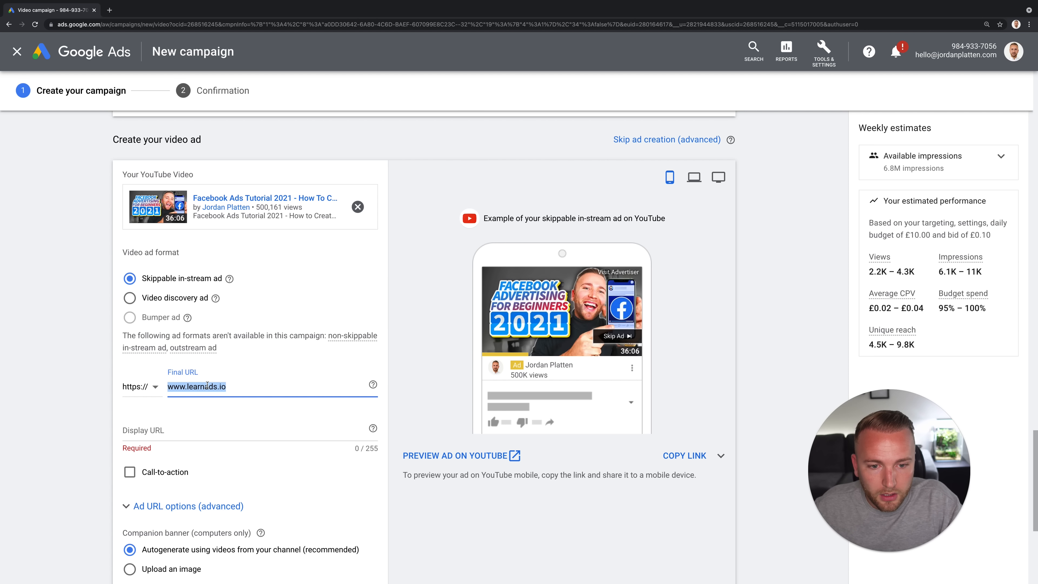
click(163, 431)
key(super+v)
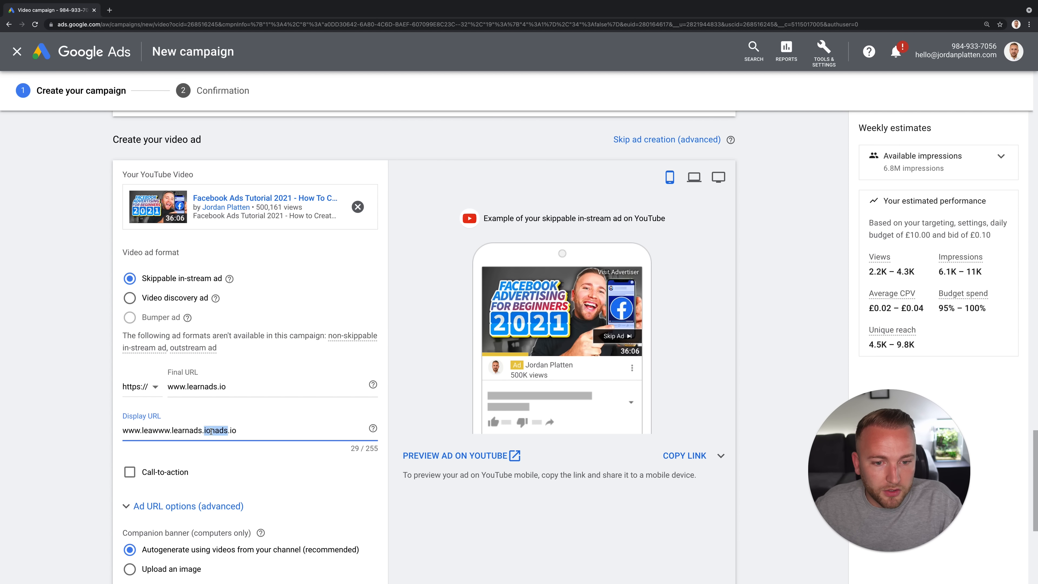
triple_click(211, 432)
key(super+v)
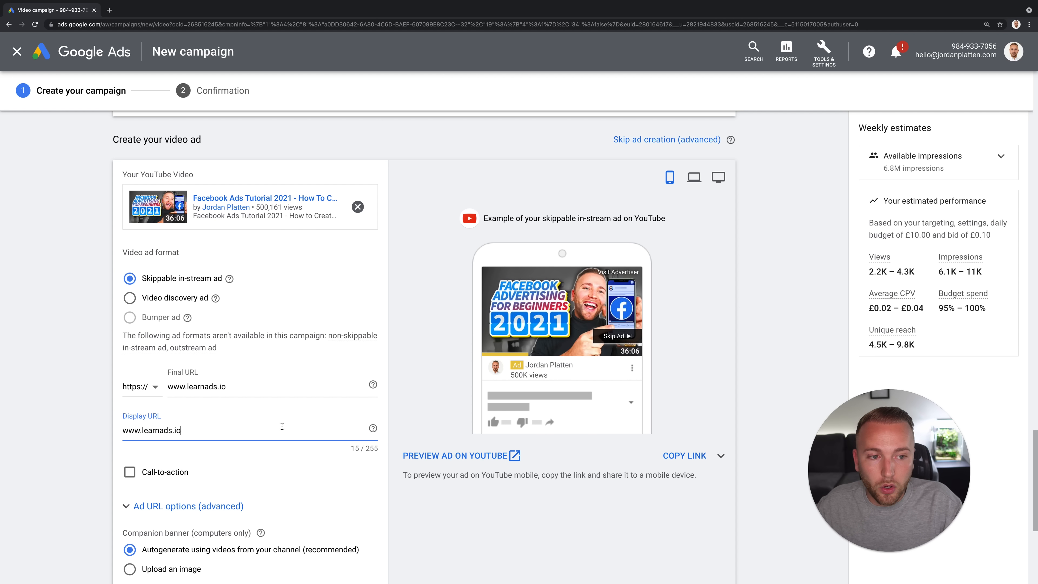
Step: Enable the ad's call-to-action and set its text to "Sign up"
scroll(286, 409, down, 1)
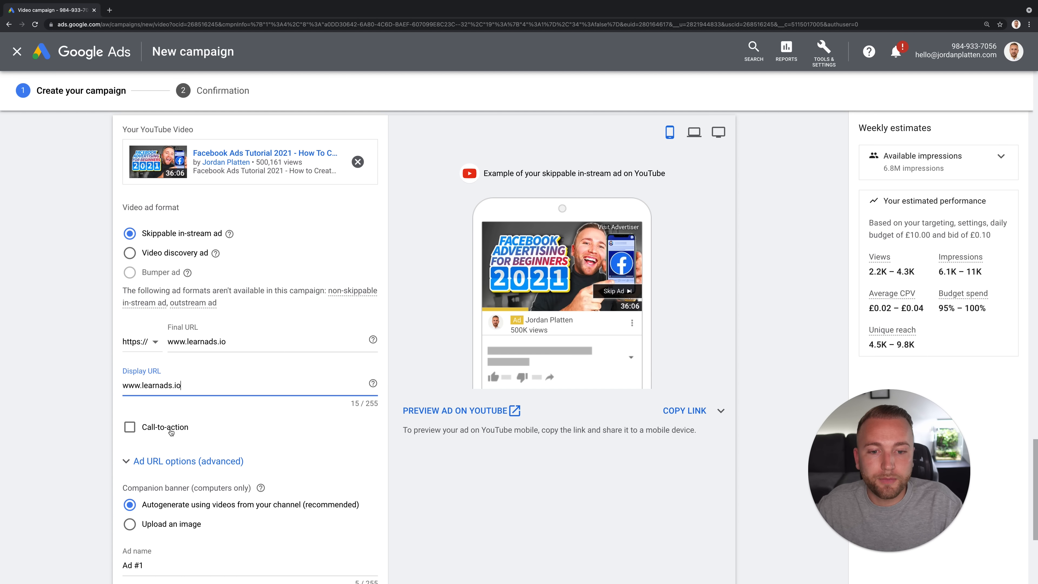
click(129, 427)
click(129, 427)
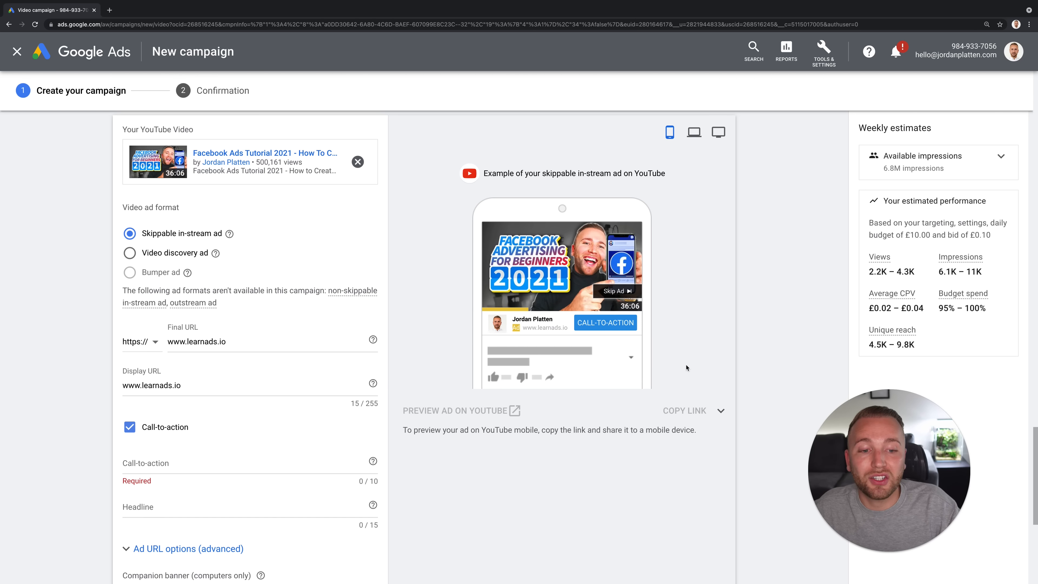
click(168, 462)
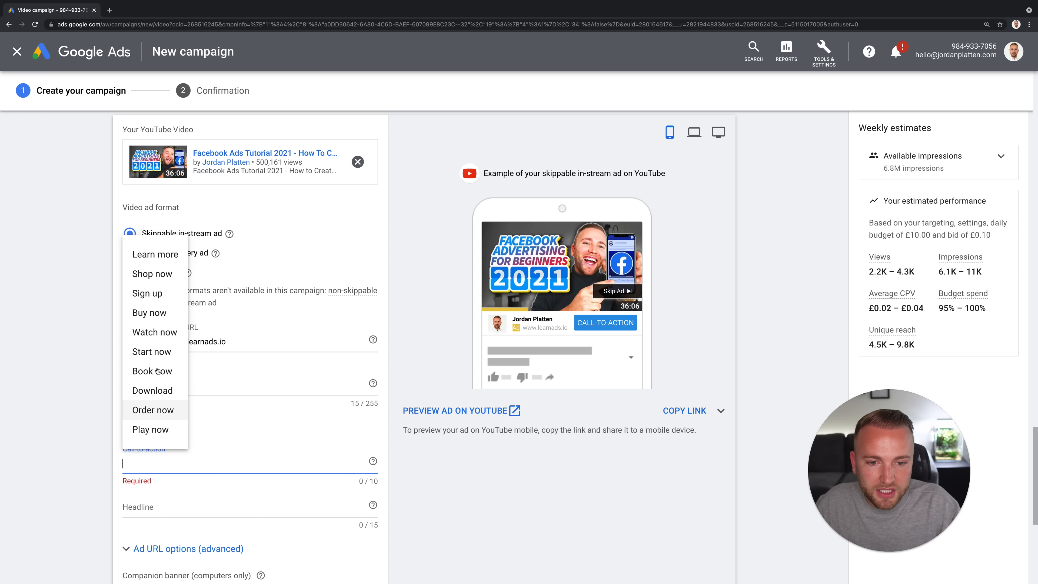
click(158, 292)
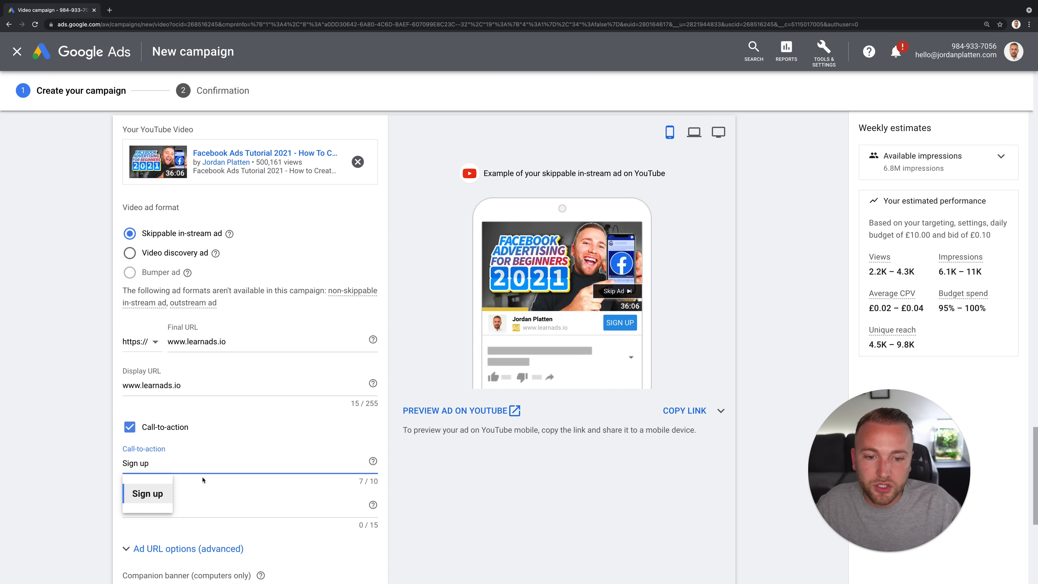
Step: Enter "Facebook Course" as the headline of the call-to-action
click(179, 515)
scroll(173, 509, down, 1)
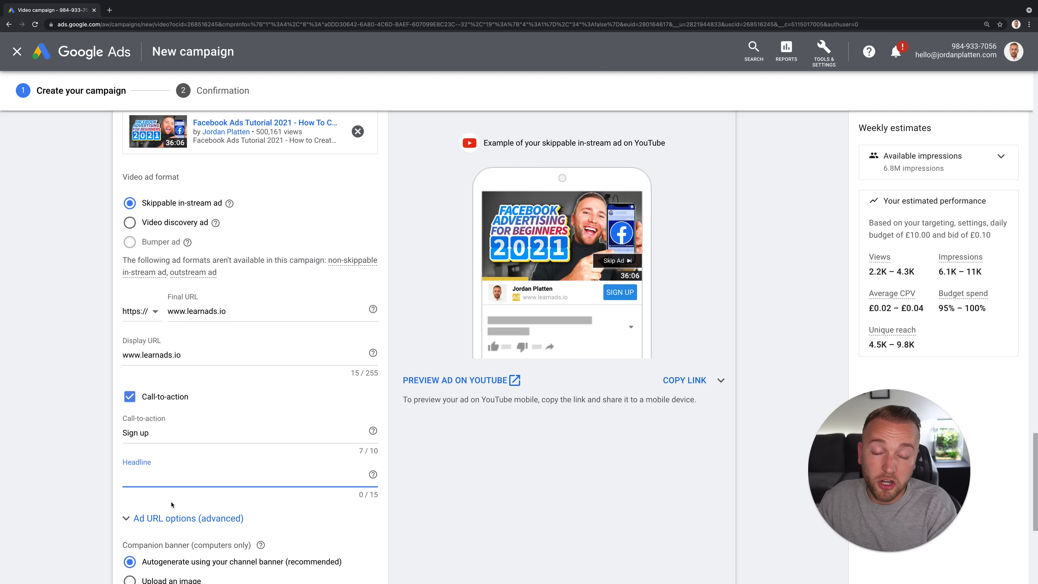
text(Facebook COurse)
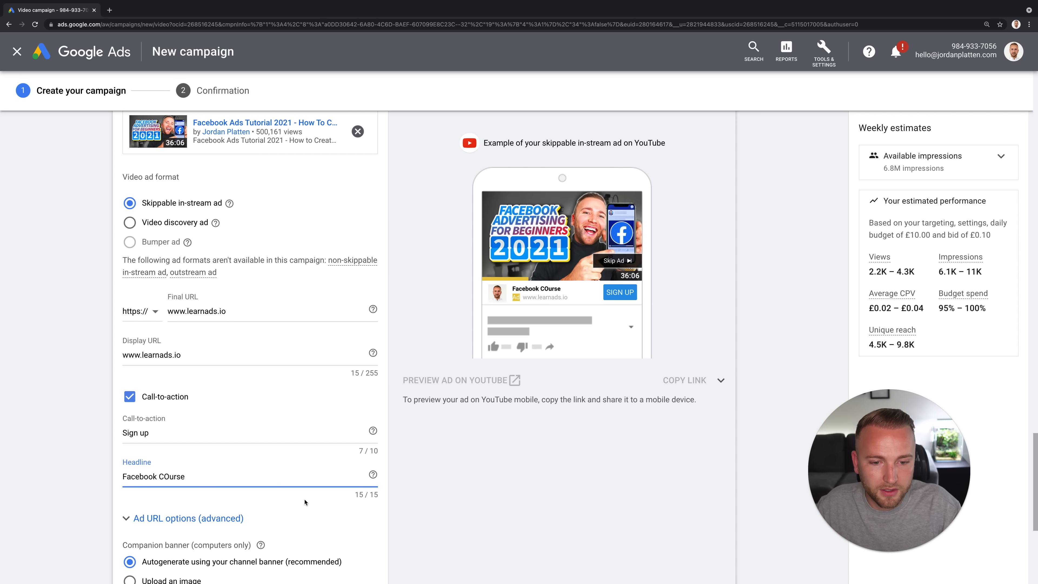
click(169, 474)
key(BackSpace)
text(o)
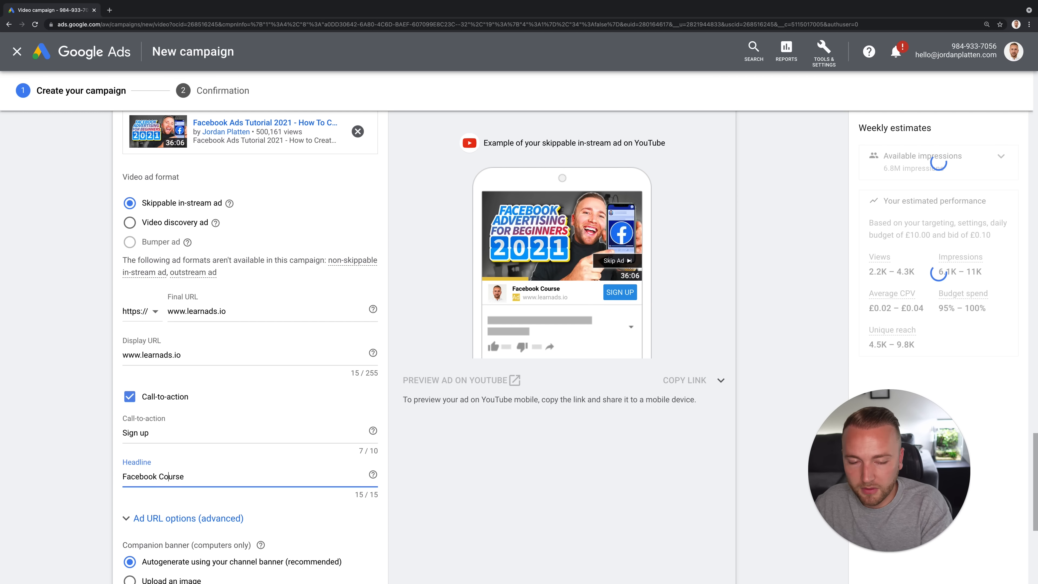
scroll(56, 487, down, 2)
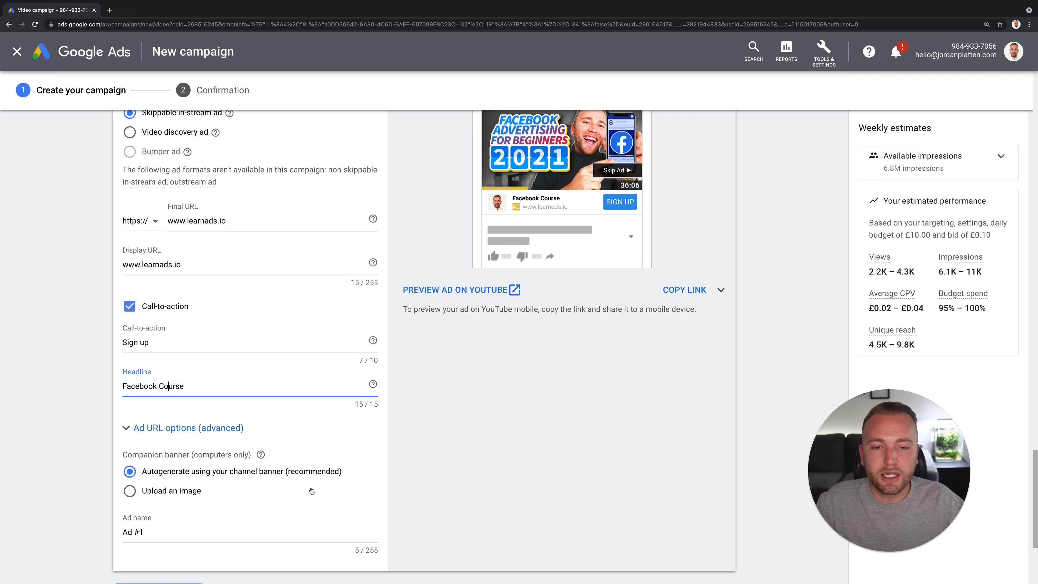
Step: Rename the video ad as "Facebook Ad 1"
triple_click(153, 533)
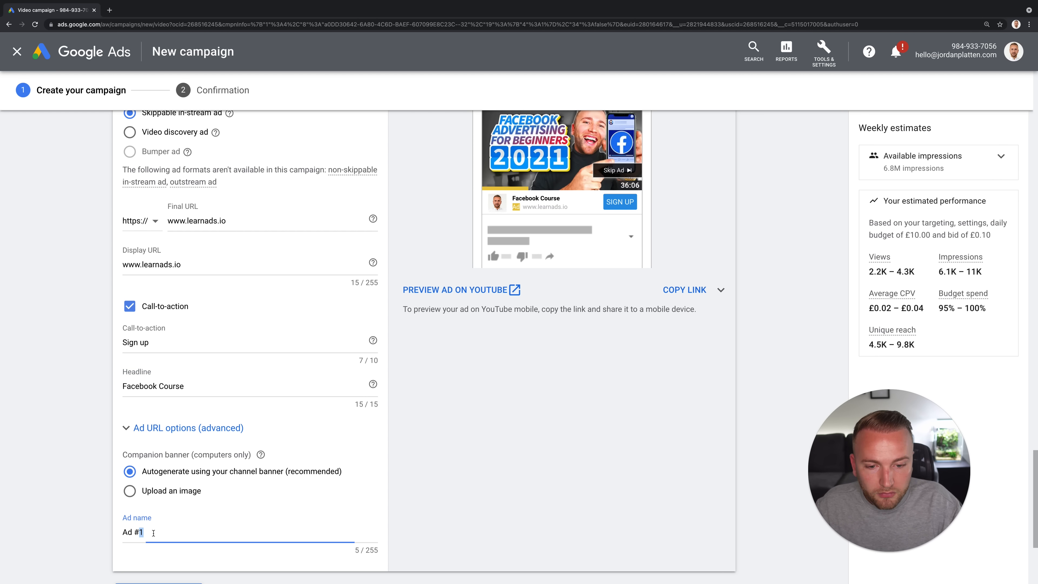
text(Faceboo)
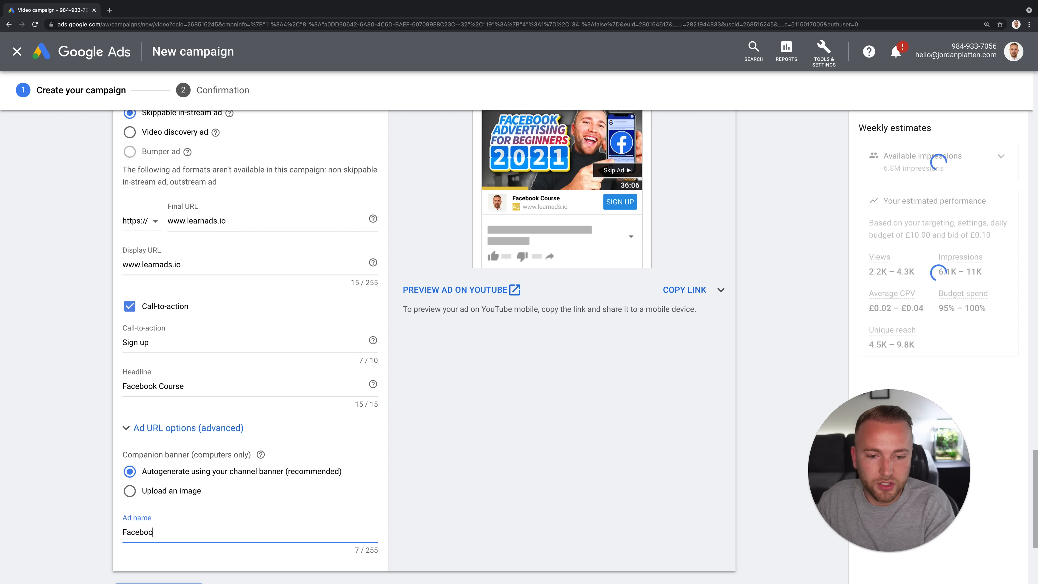
text(k Ad 1)
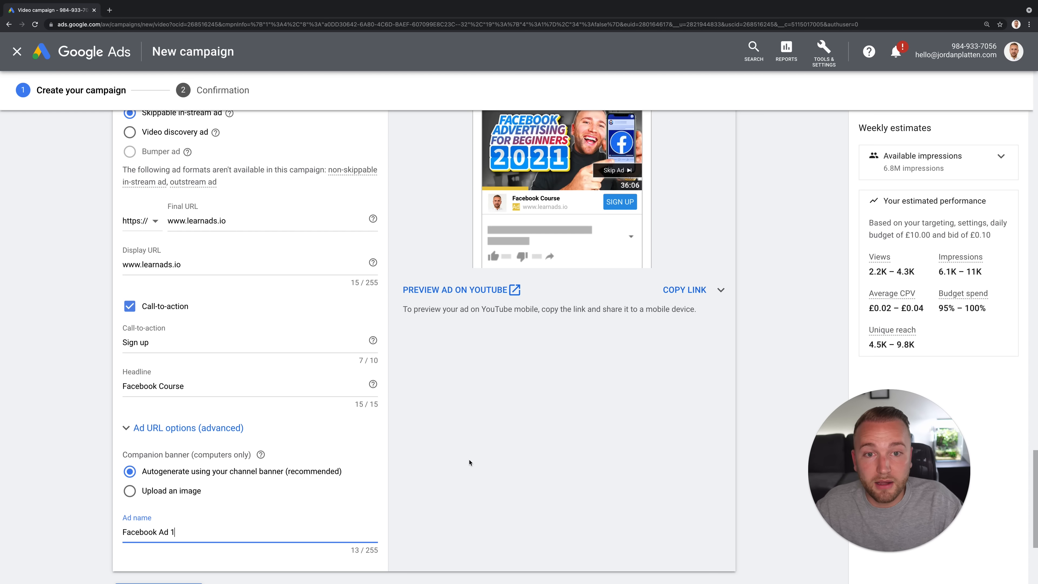
Step: Expand the campaign's additional settings and look over the account's tools for measurement and setup
scroll(469, 462, up, 1)
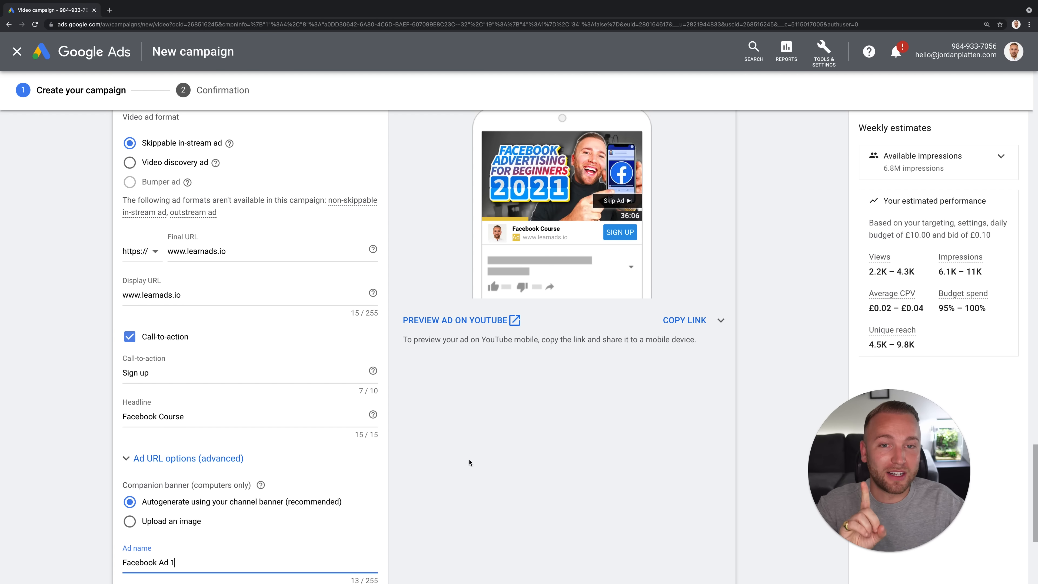
scroll(469, 462, up, 20)
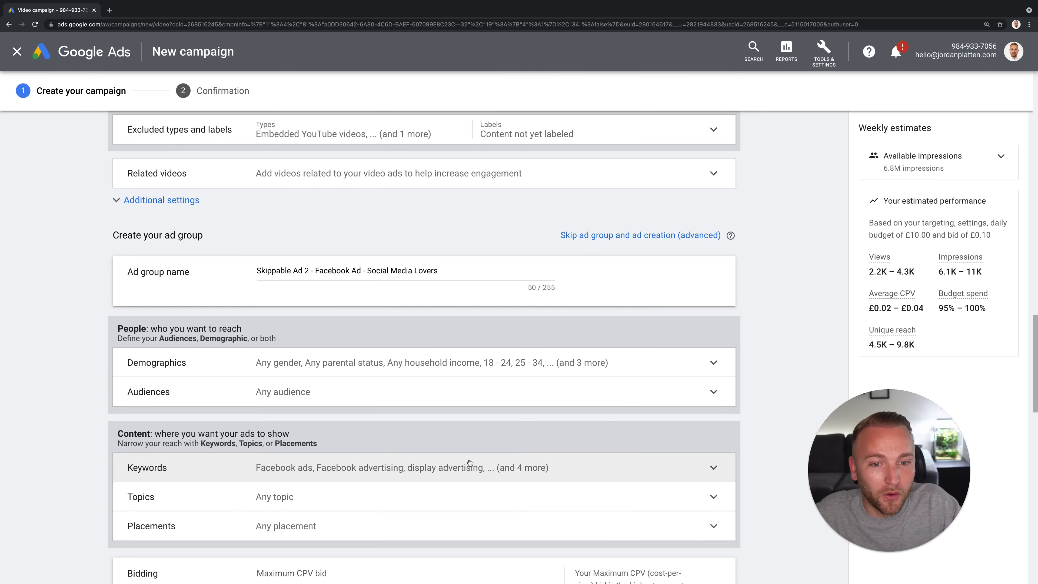
scroll(470, 462, up, 5)
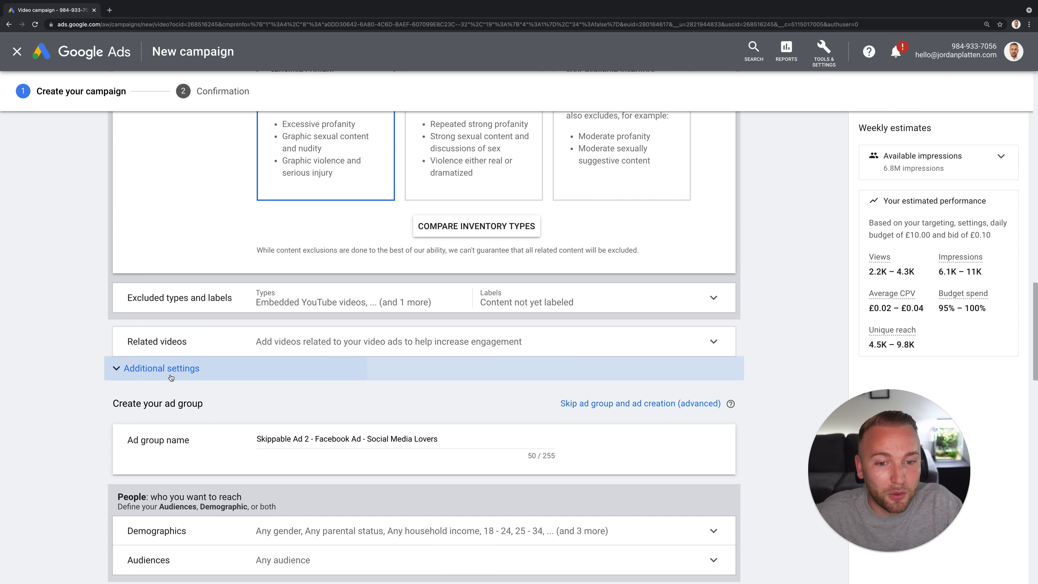
click(171, 370)
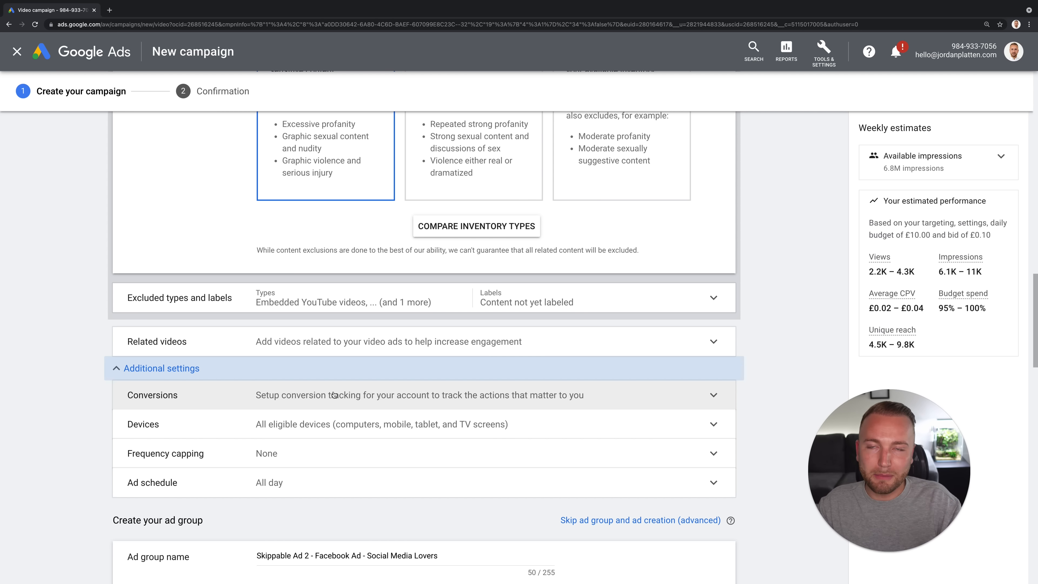
click(826, 63)
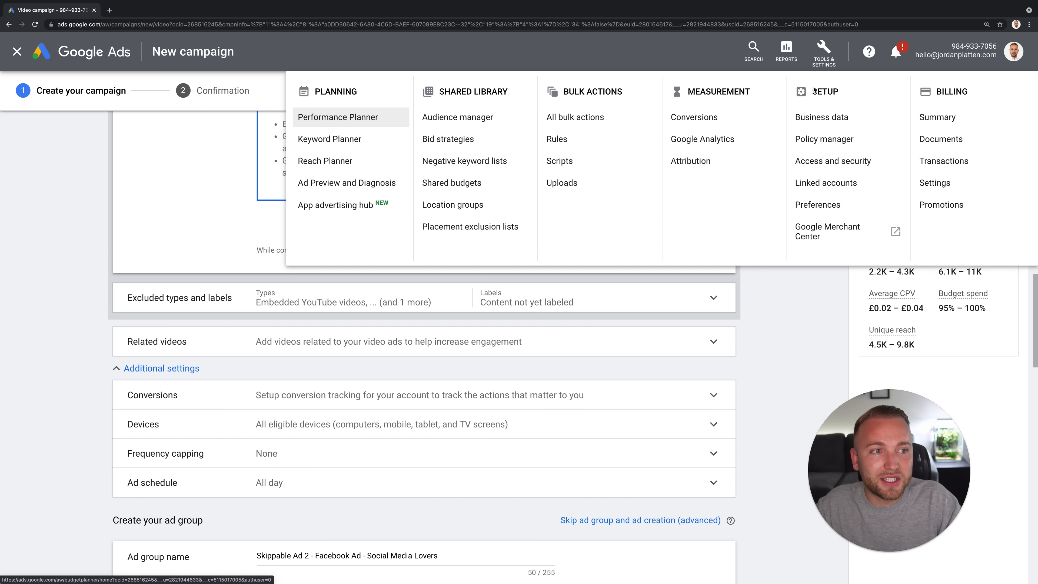
click(825, 53)
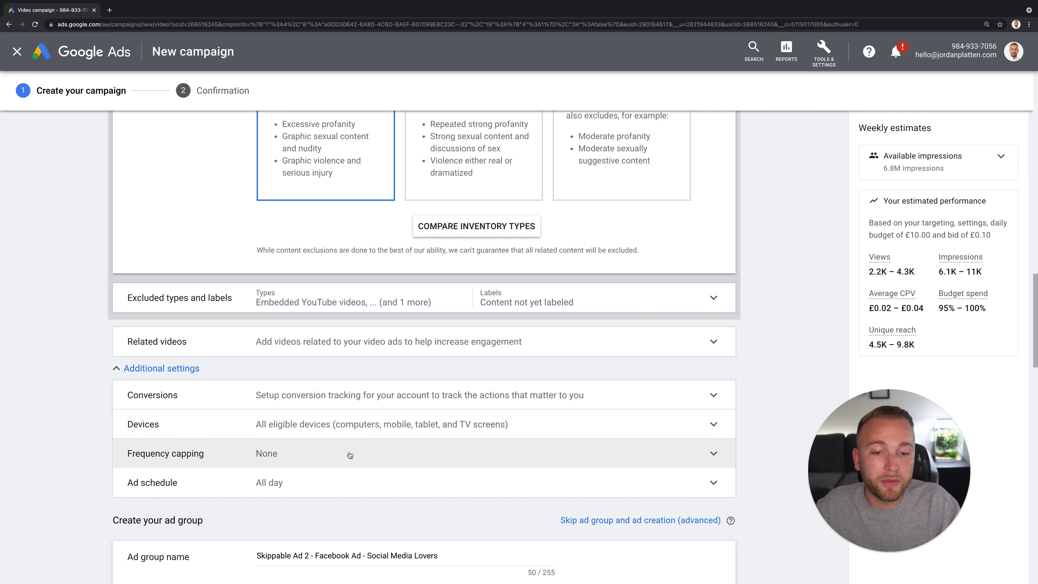
Step: Cap the campaign's impression frequency at 1 impression per day and collapse the frequency capping section
click(314, 461)
scroll(314, 460, down, 2)
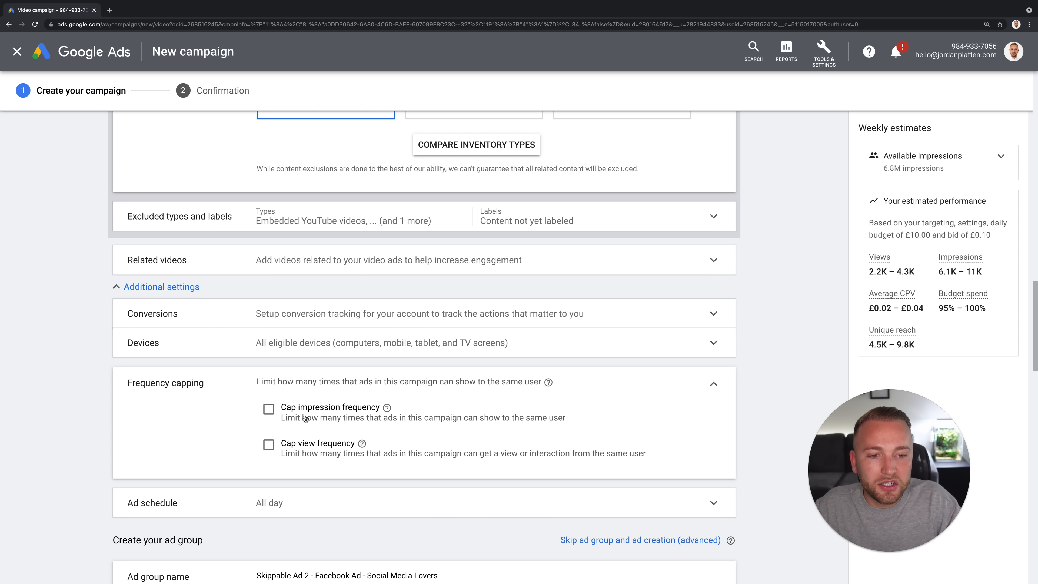
click(281, 413)
click(335, 460)
text(1)
click(524, 506)
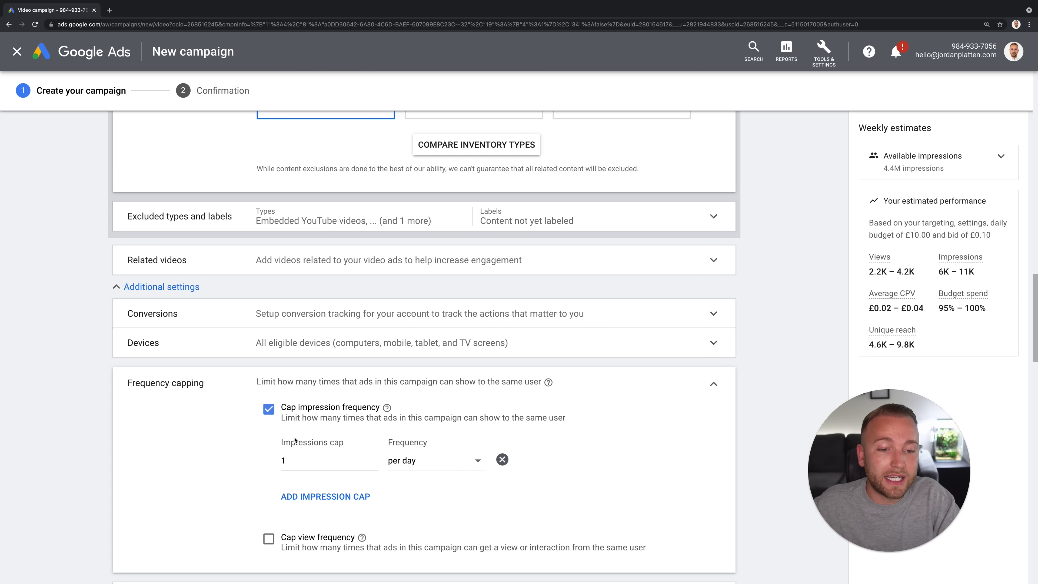
scroll(317, 551, down, 2)
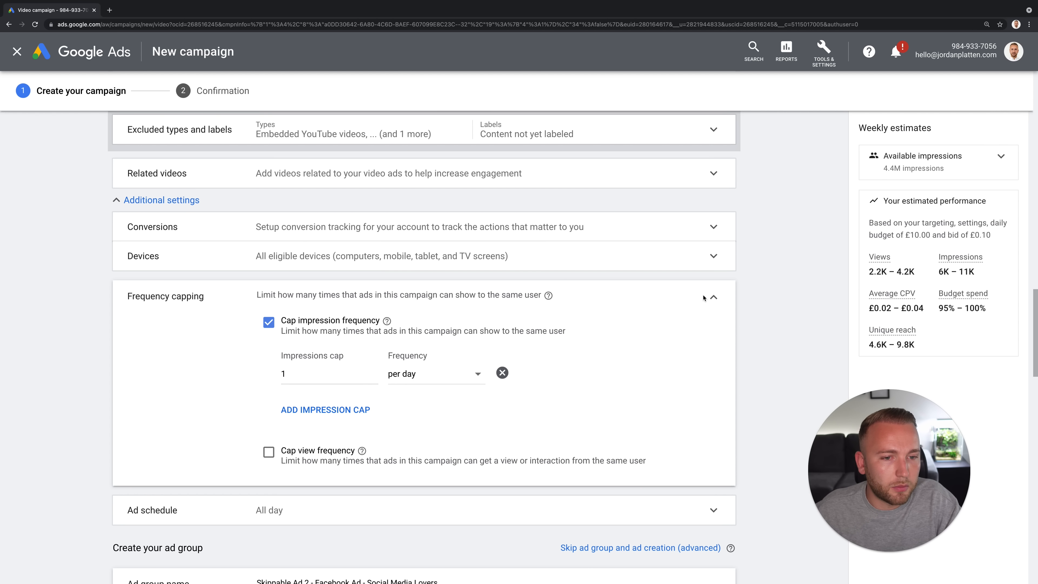
click(715, 298)
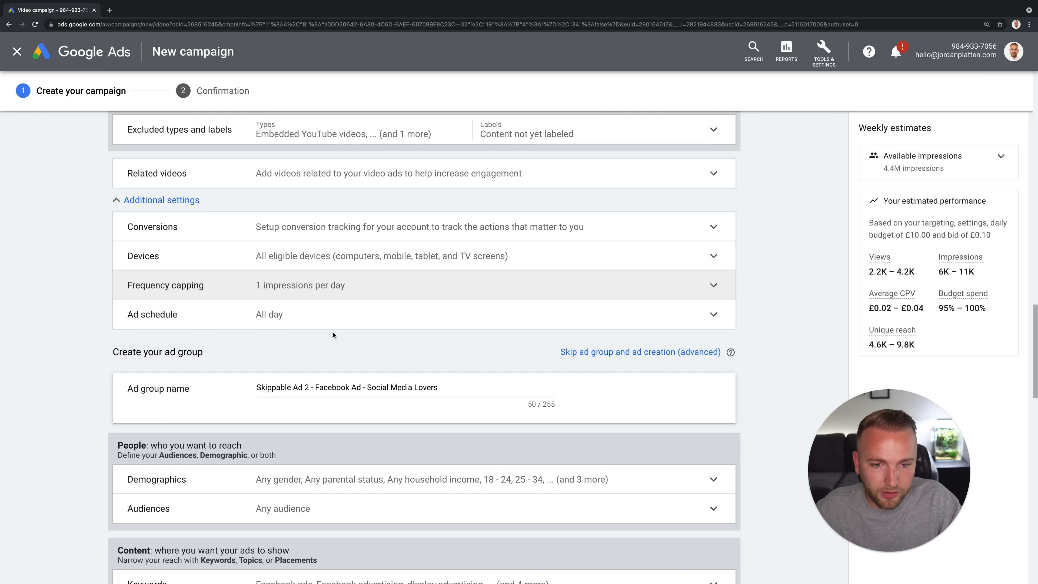
Step: Review the campaign's ad schedule options, leaving them as they are, and look through the rest of the campaign setup
click(286, 311)
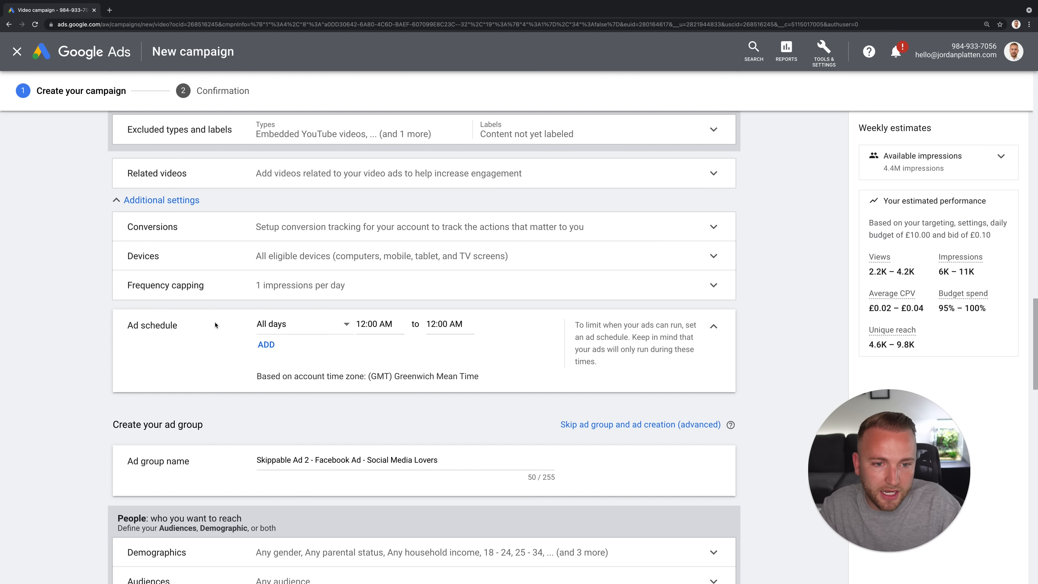
click(713, 326)
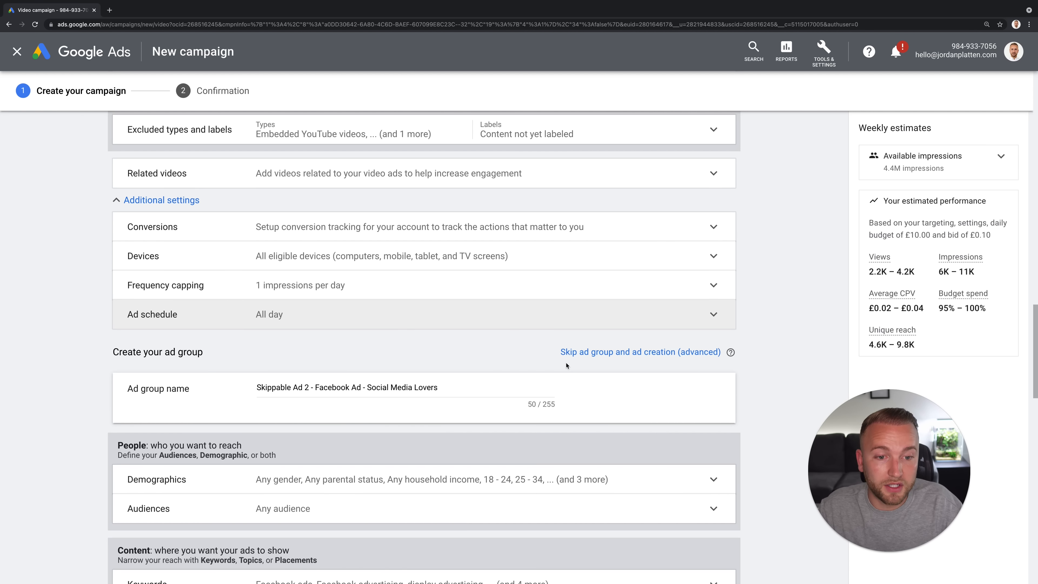
scroll(566, 365, down, 15)
scroll(566, 365, up, 3)
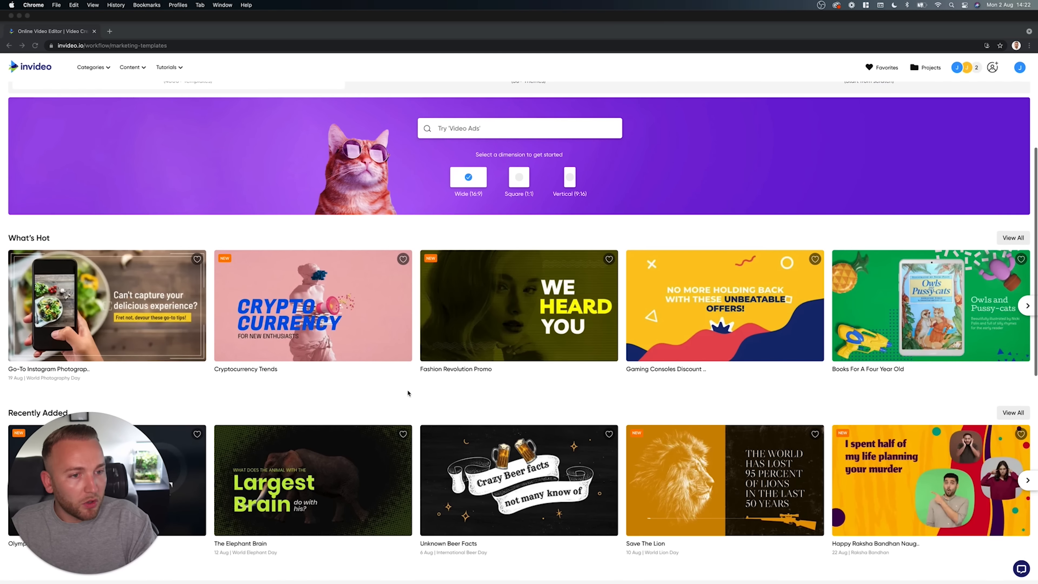
Step: Switch to InVideo, browse its pre-made templates, and preview the Cryptocurrency Trends template before closing it
scroll(262, 241, down, 3)
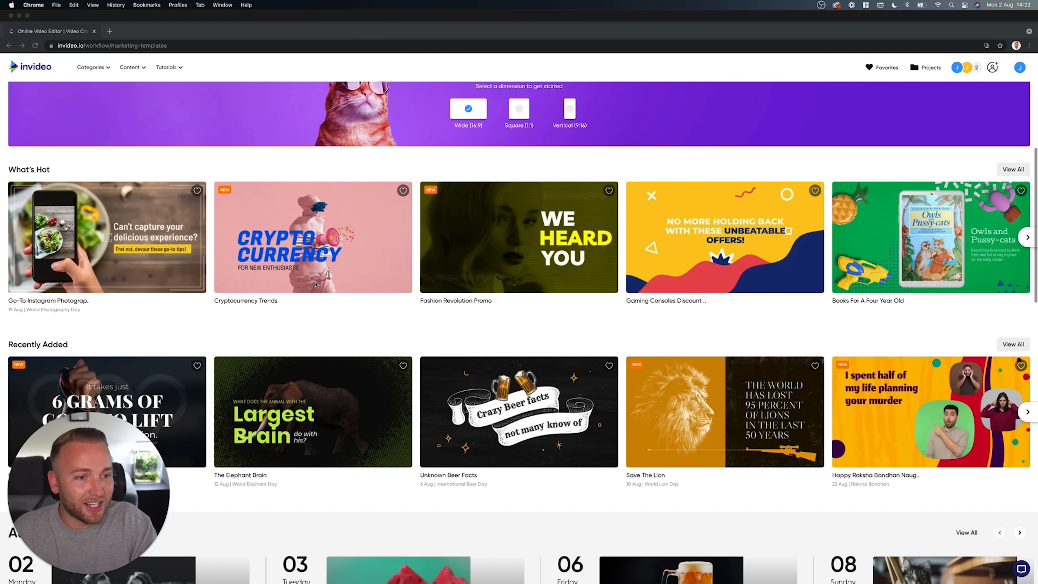
scroll(262, 241, down, 1)
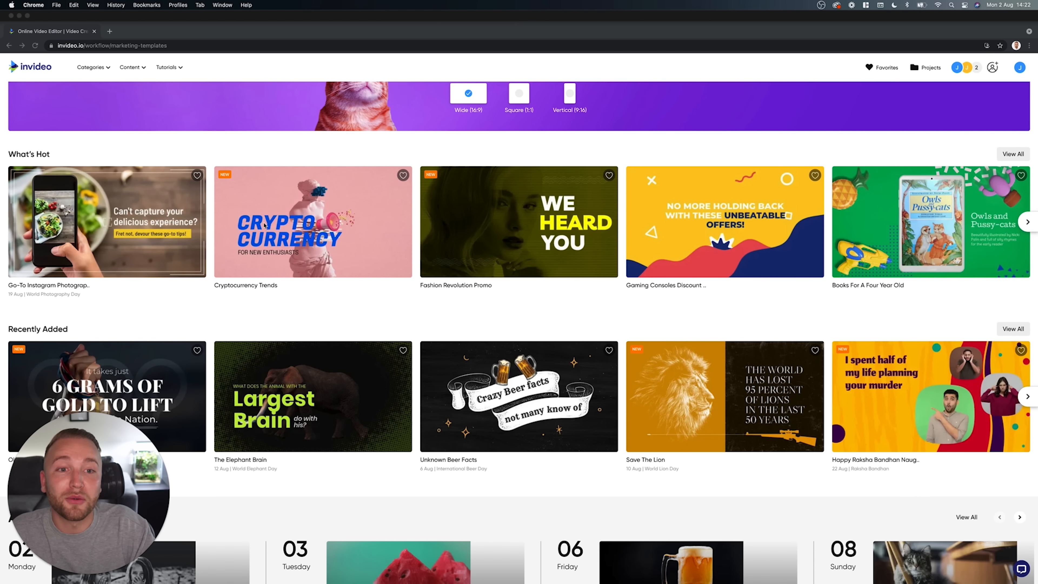
scroll(377, 285, down, 3)
click(380, 226)
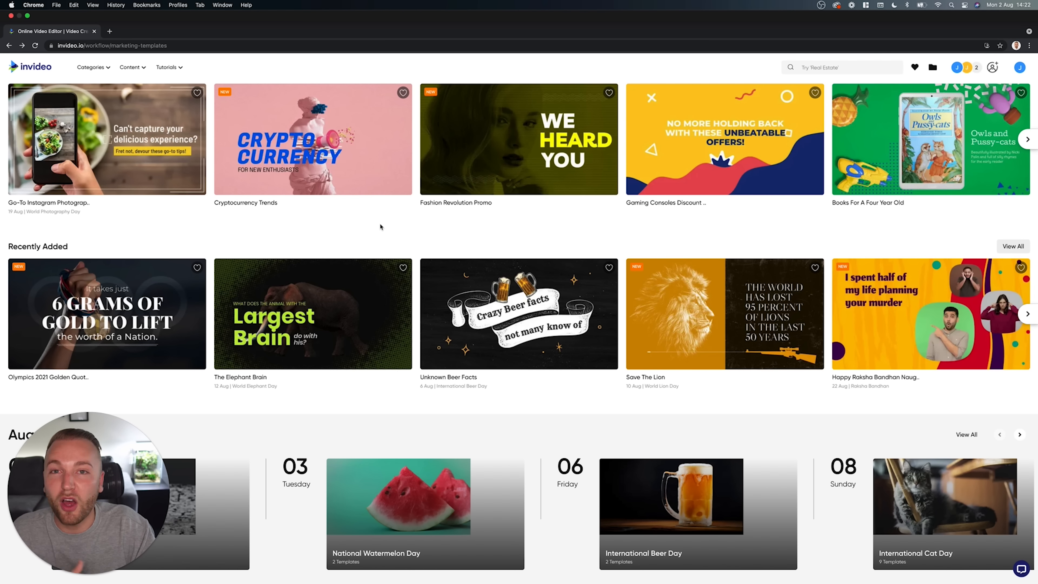
click(388, 221)
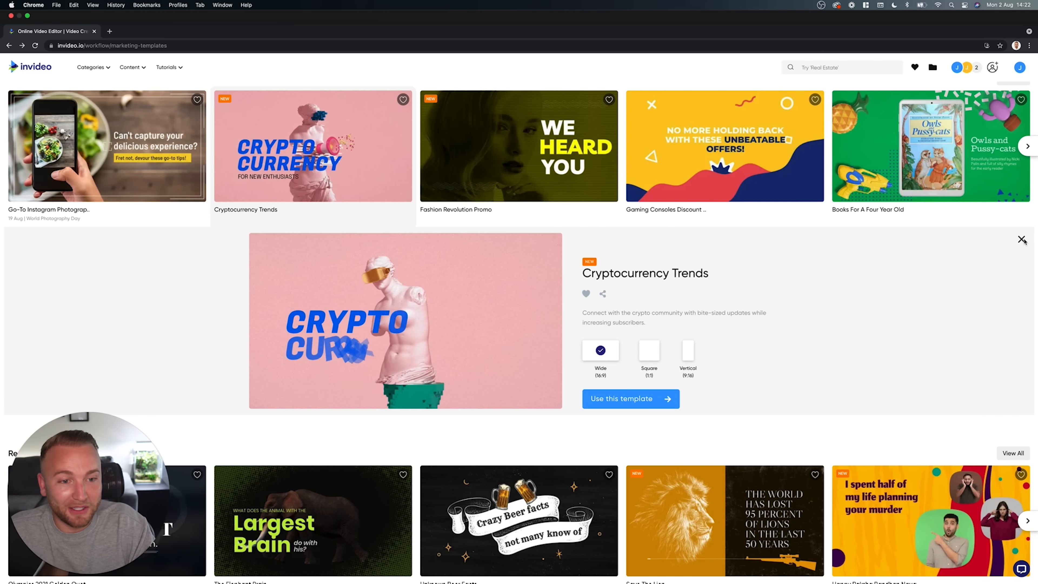
click(1022, 239)
scroll(672, 233, down, 6)
scroll(672, 233, up, 15)
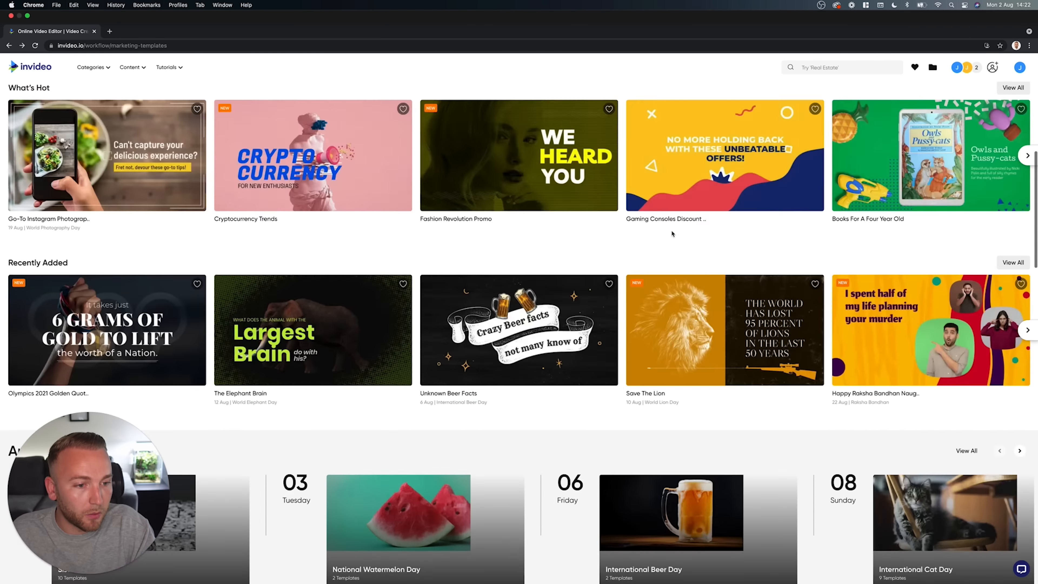
Step: Search the pre-made templates for "Book", look over the results, and return to the template home page
click(475, 272)
scroll(467, 234, down, 3)
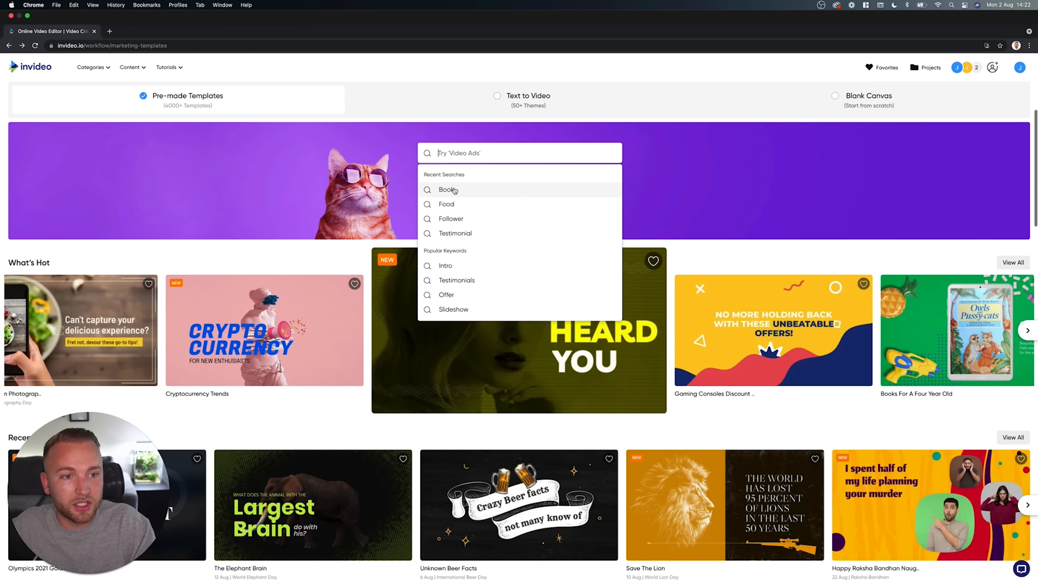
click(453, 189)
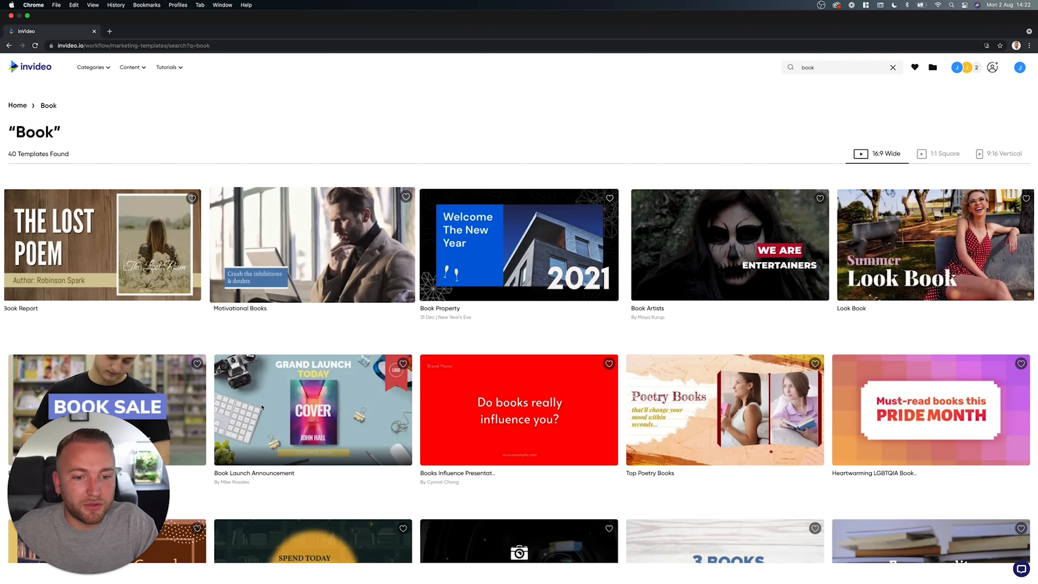
mouse_move(288, 425)
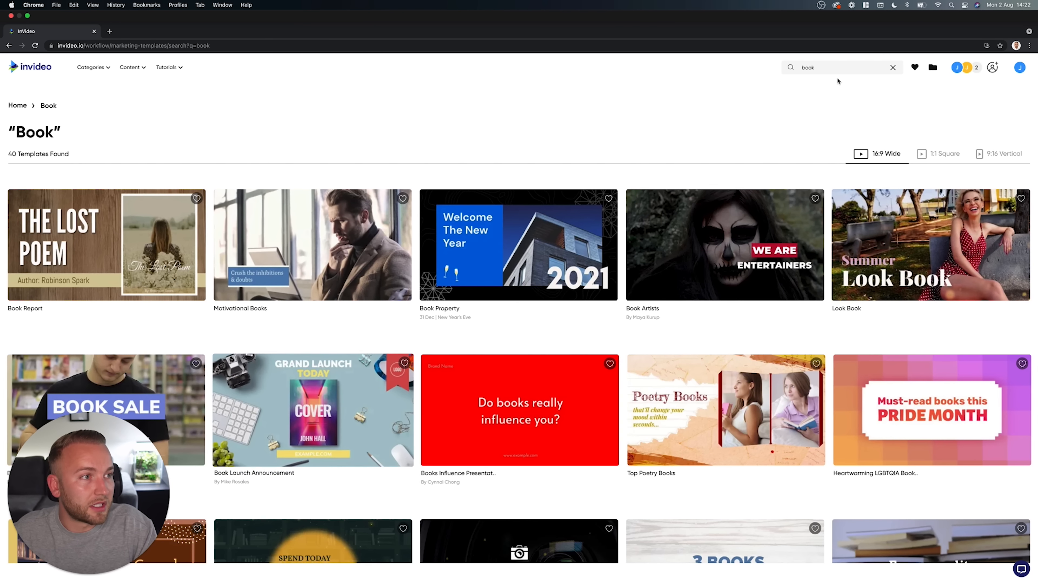
click(893, 68)
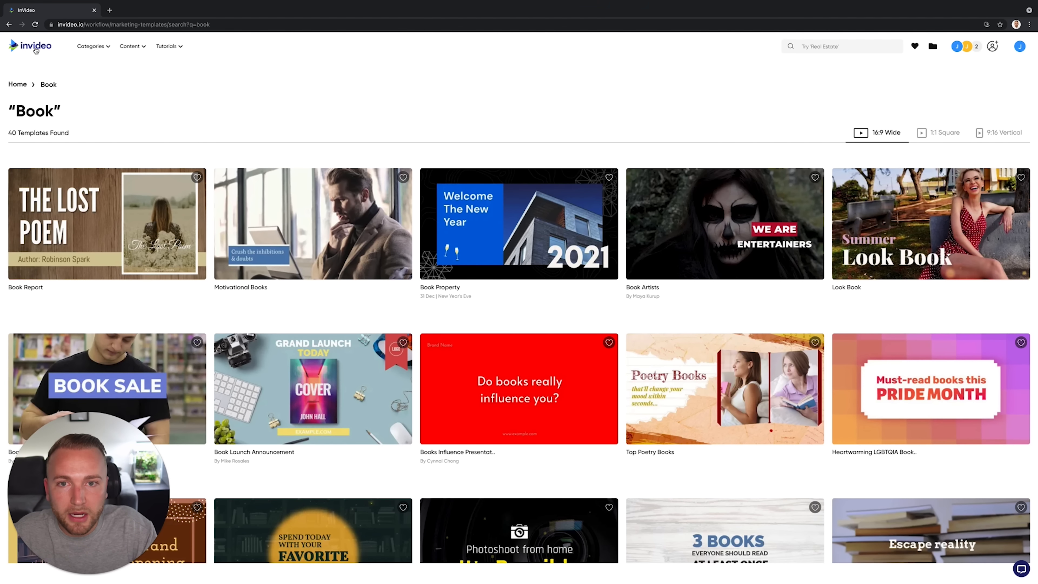
click(36, 49)
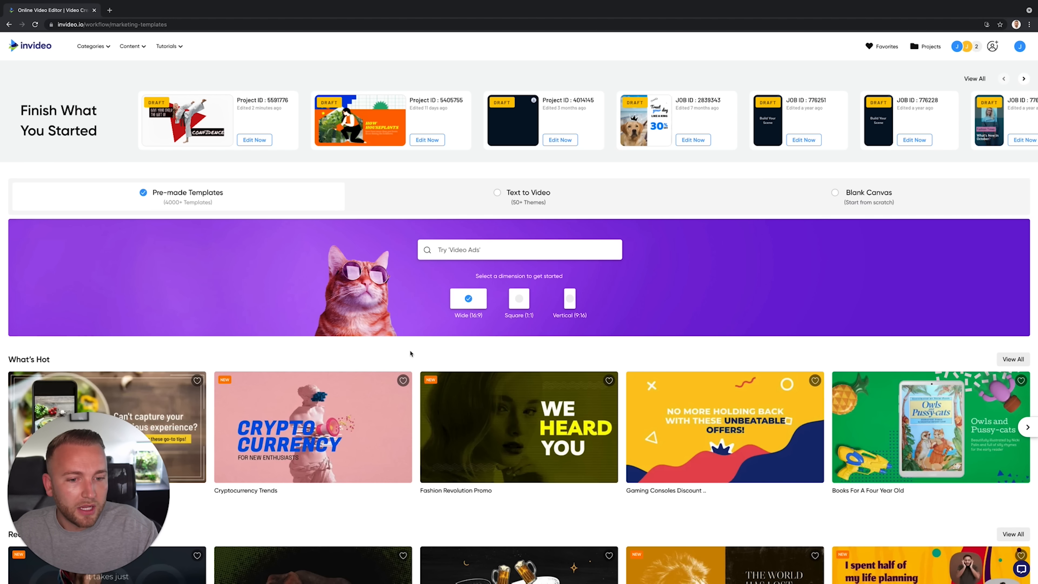
Step: Browse the What's Hot templates and preview the Online Coding Course Testimonial template with its sound
scroll(408, 353, down, 2)
click(1028, 369)
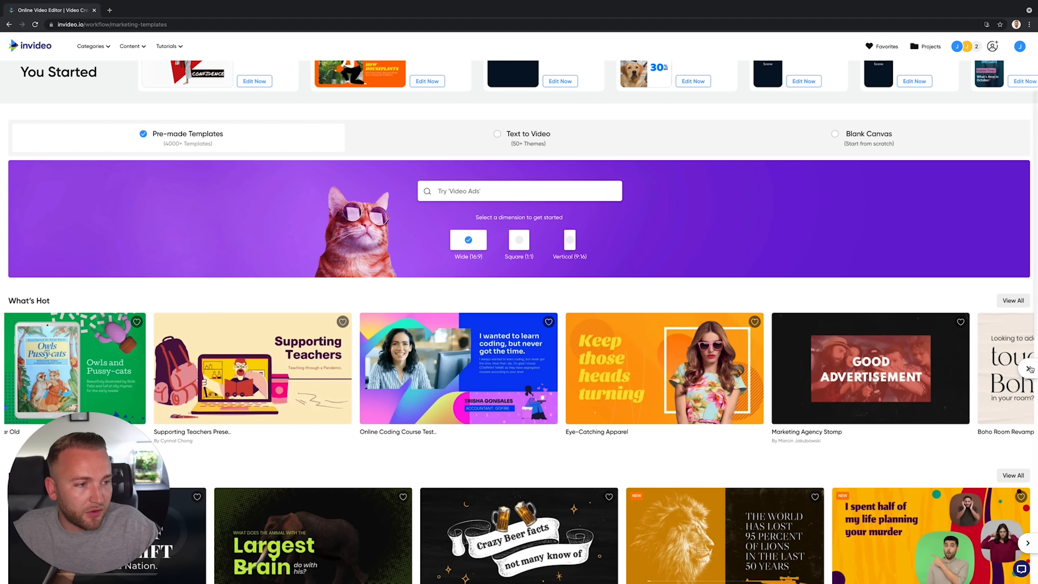
scroll(524, 440, down, 15)
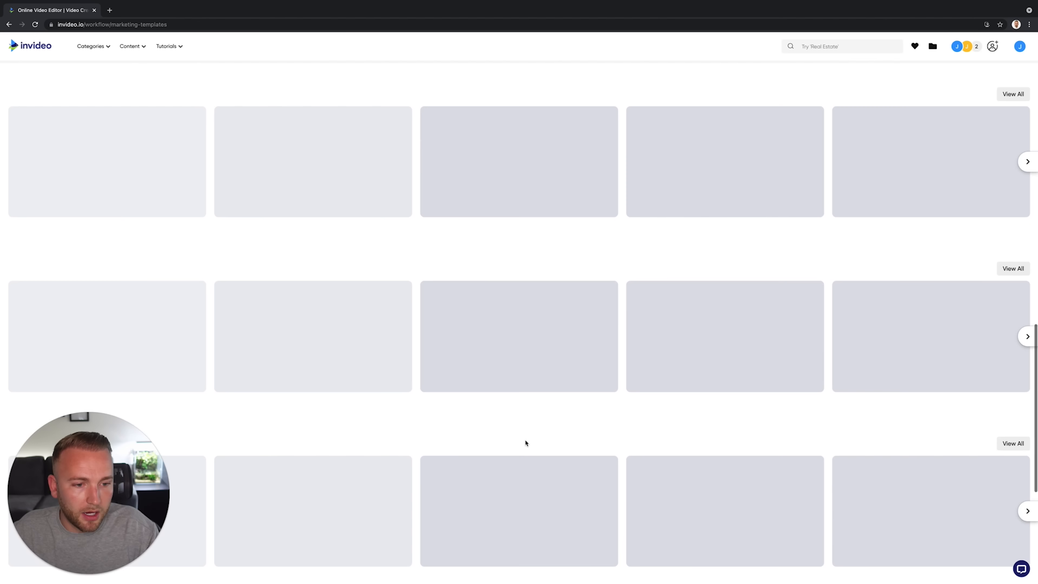
scroll(526, 440, up, 15)
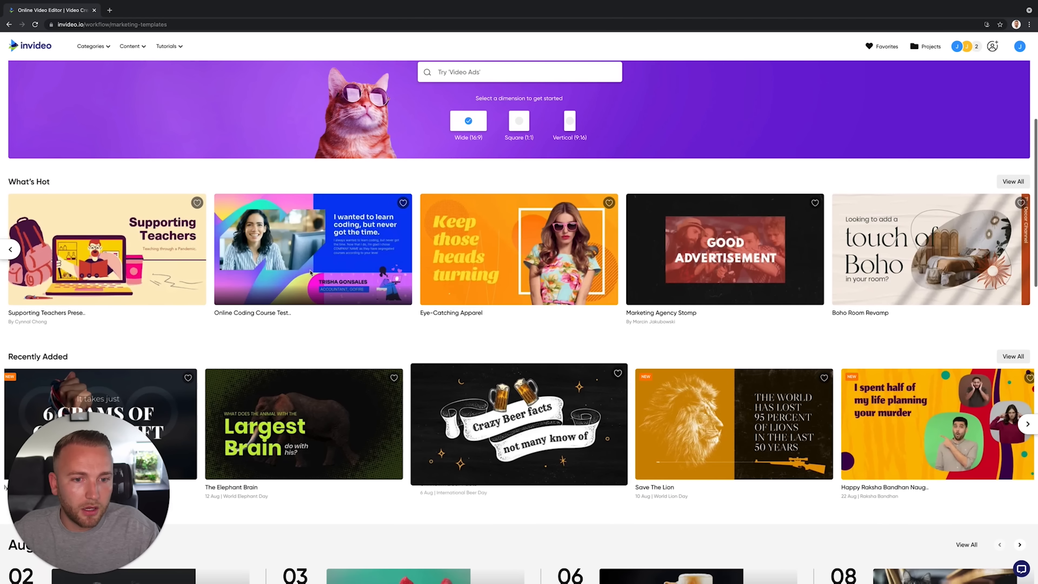
mouse_move(314, 262)
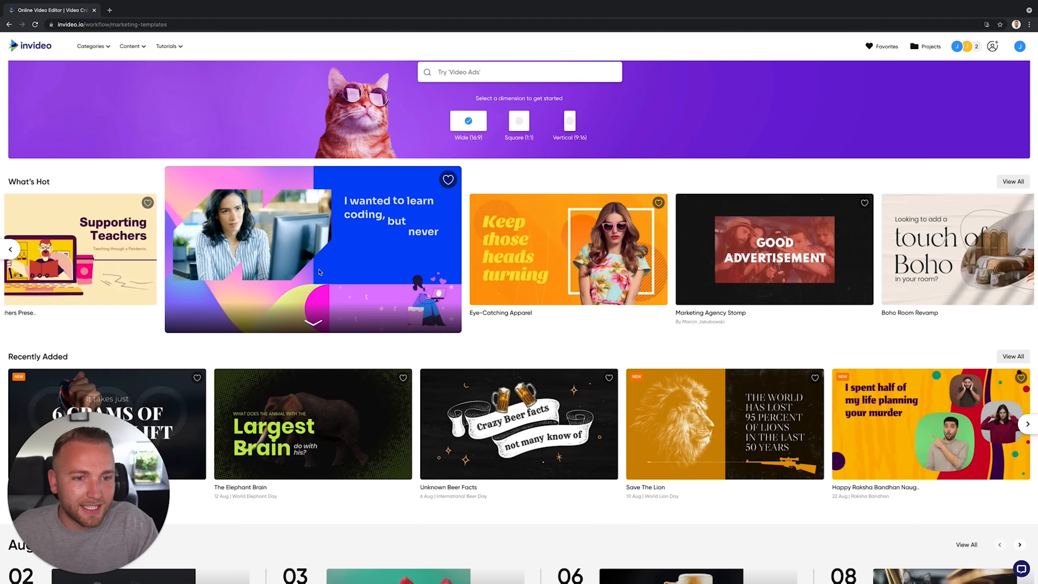
click(317, 253)
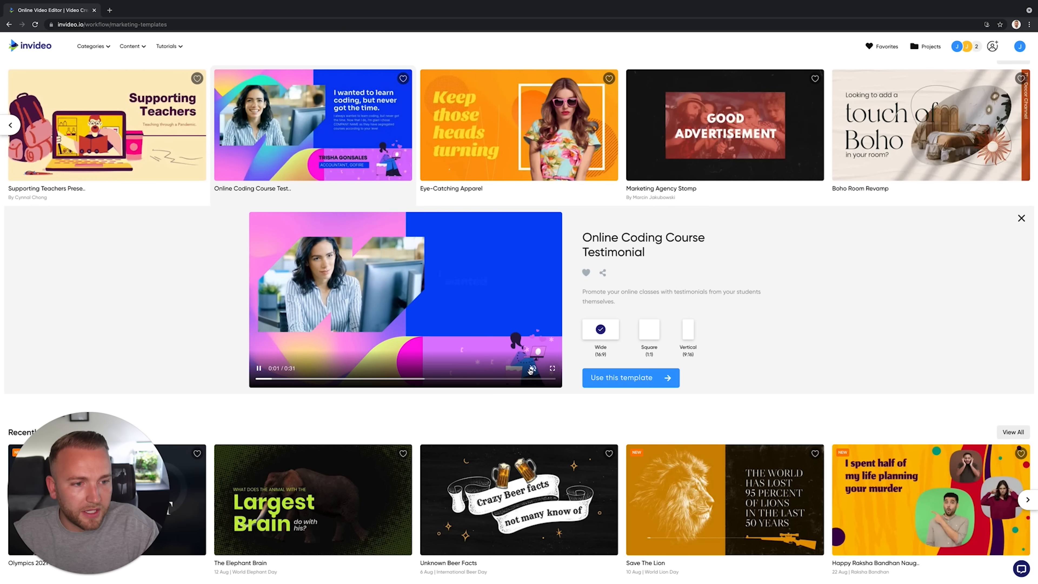
click(532, 369)
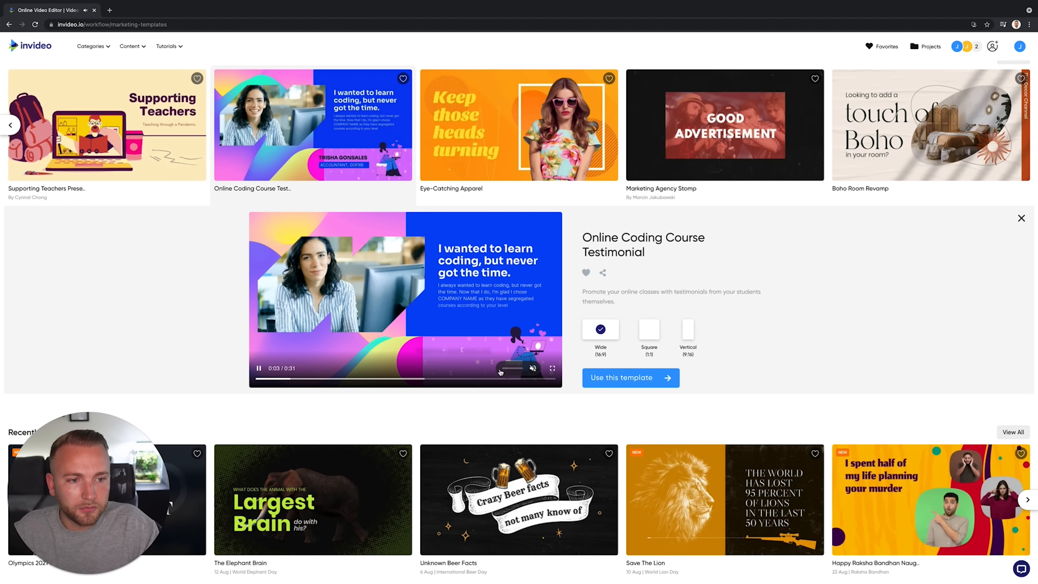
Step: Compare the template's square and vertical versions, and open it in the editor in Wide (16:9) format
click(654, 334)
click(688, 332)
click(599, 331)
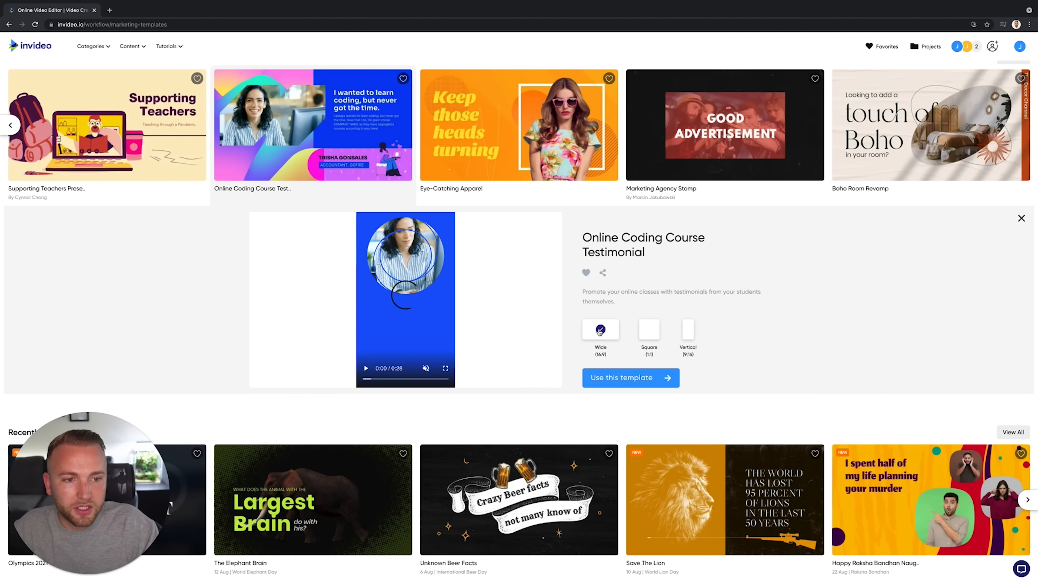
click(620, 376)
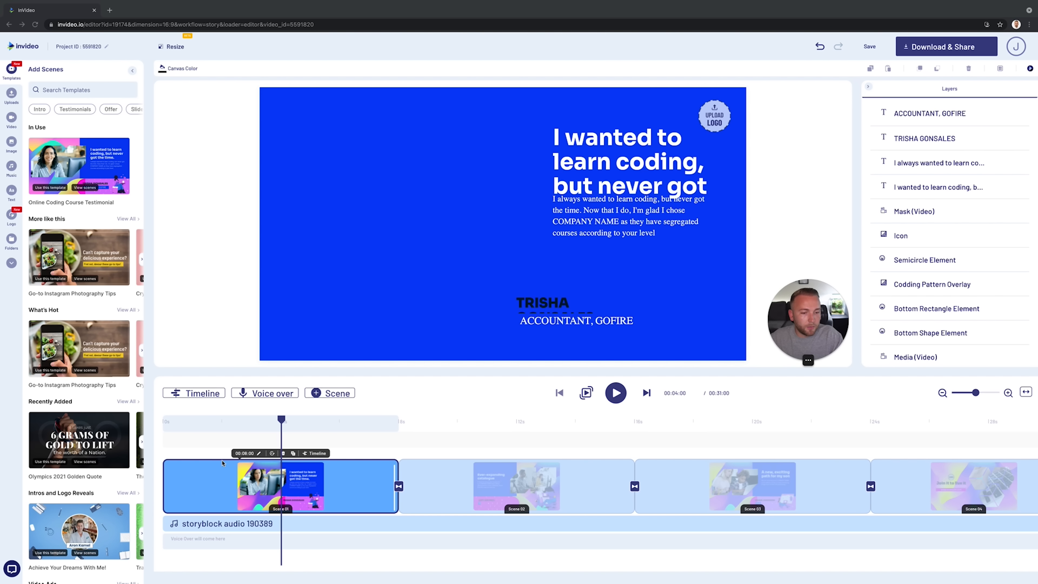
Step: Try replacing the word "coding" with "dfsd" in Scene 01's headline, and undo the replacement
click(594, 166)
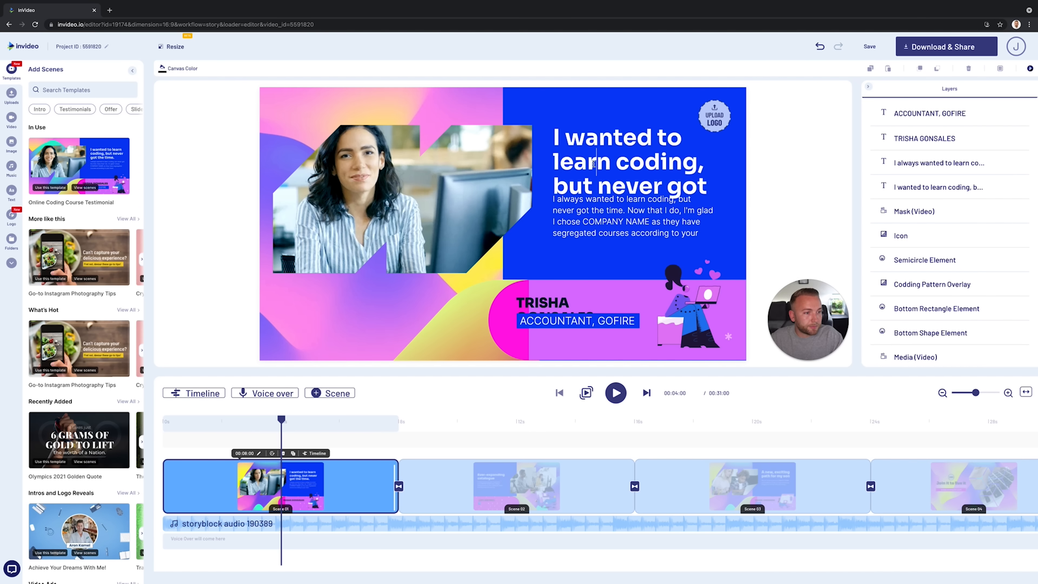
double_click(640, 165)
text(dfsd)
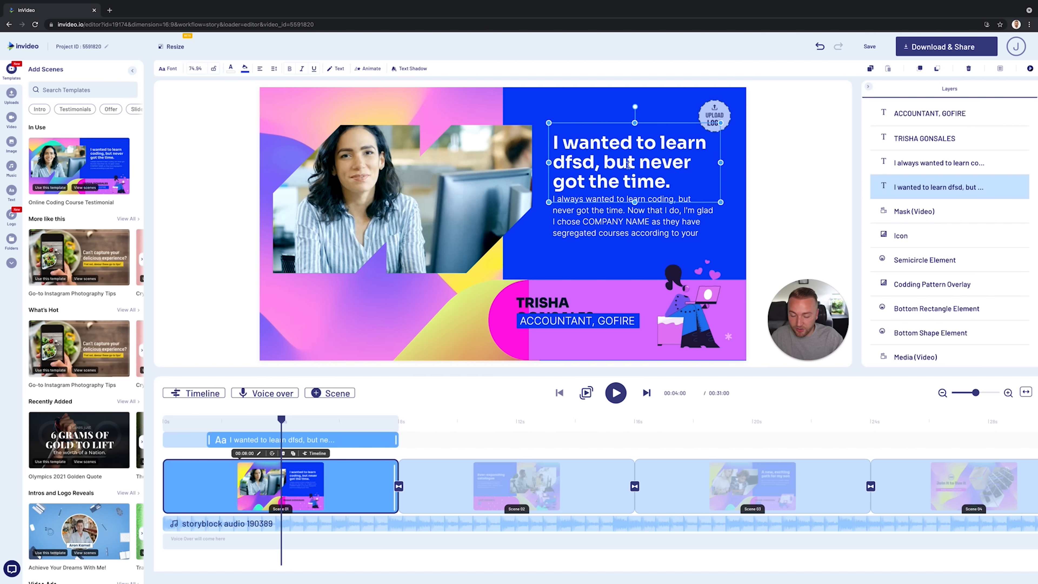
key(ctrl+z)
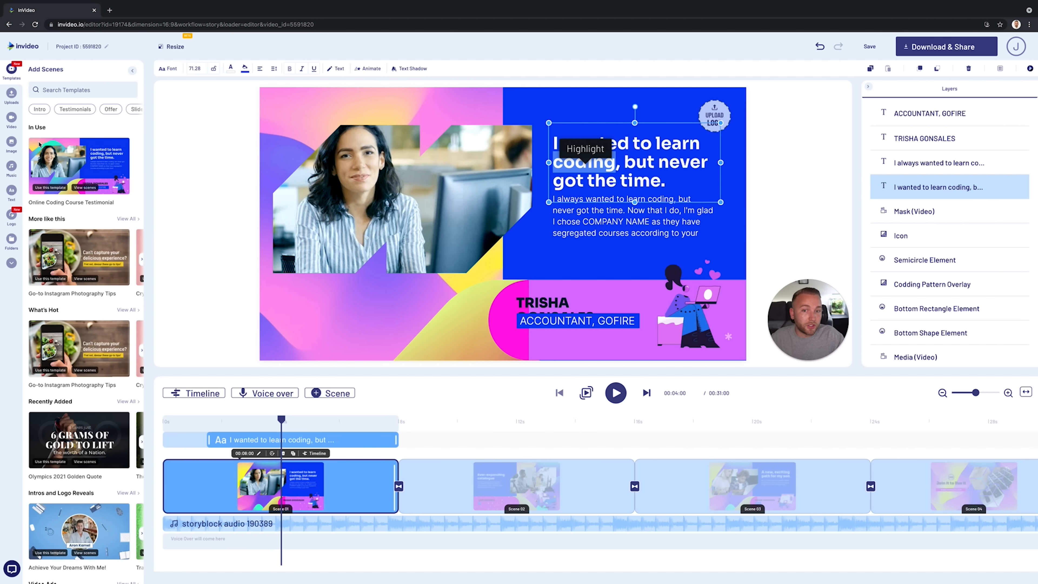
Step: Look through the editor's uploads, video, image, music, text and logo libraries
click(10, 101)
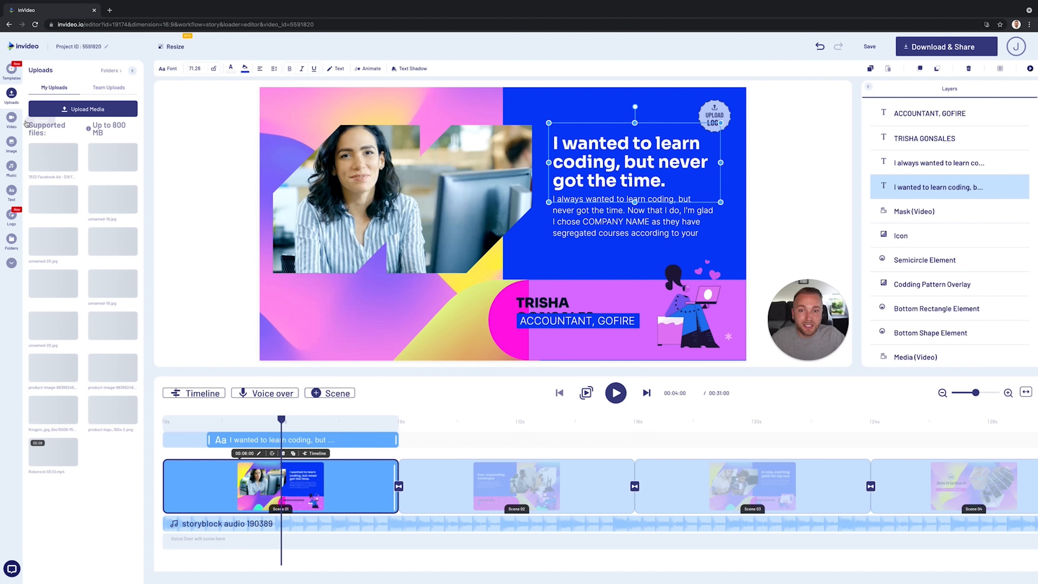
click(12, 118)
click(12, 143)
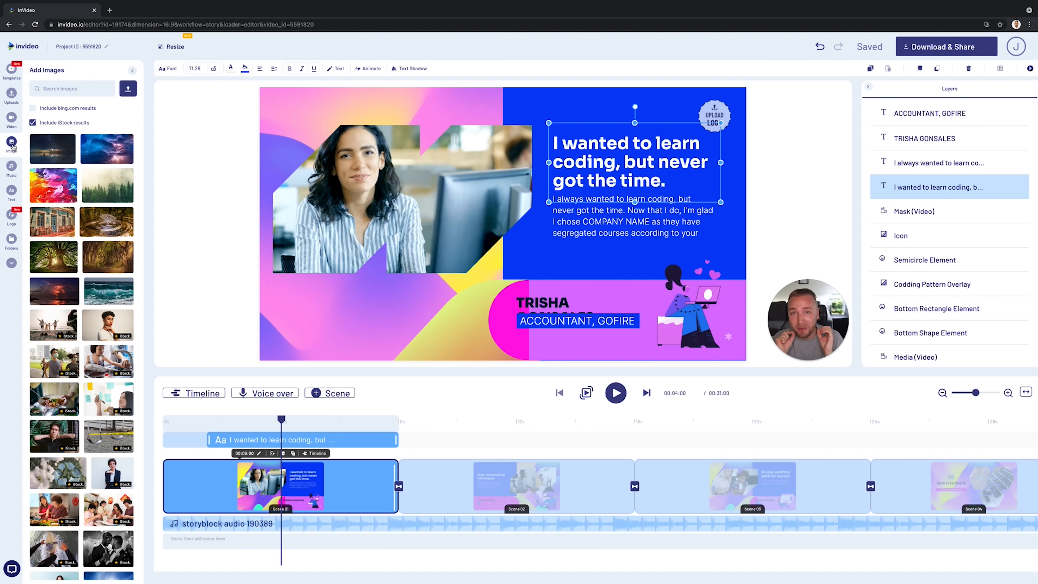
click(11, 173)
click(11, 191)
click(13, 217)
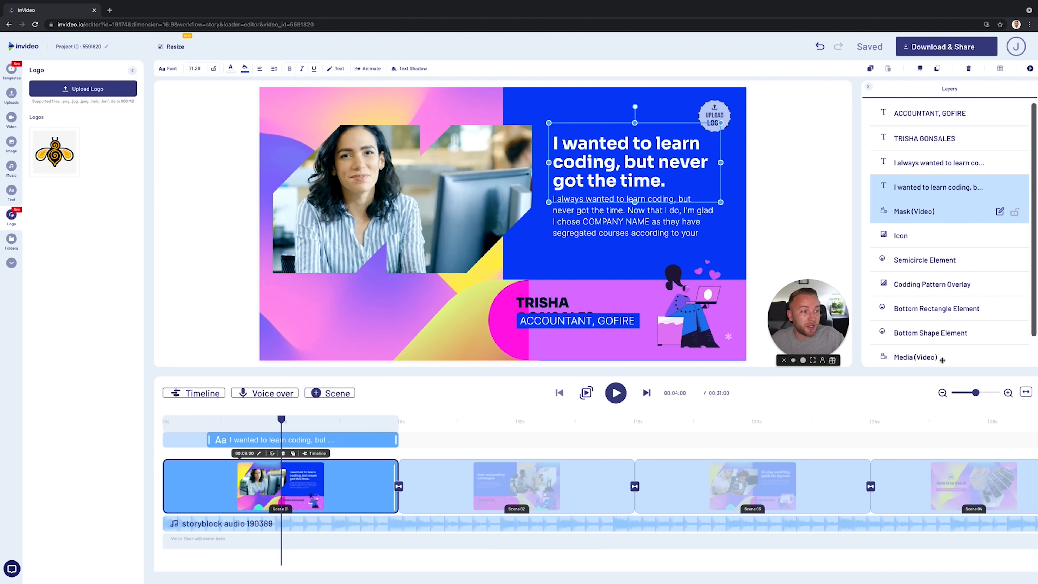
Step: Set the font of the body paragraph below Scene 01's headline to Mali Italic
click(692, 212)
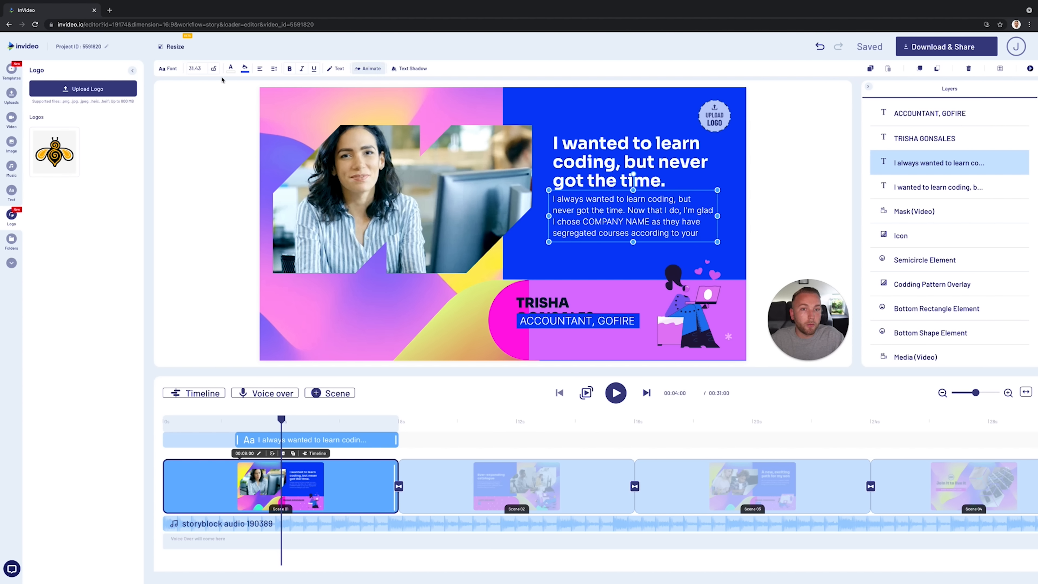
click(165, 69)
click(119, 144)
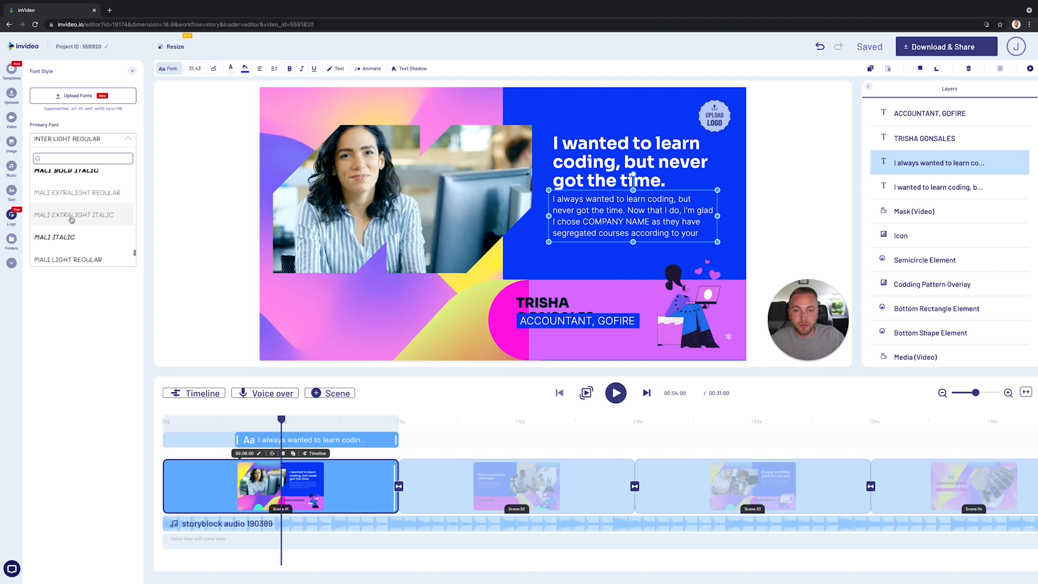
click(66, 236)
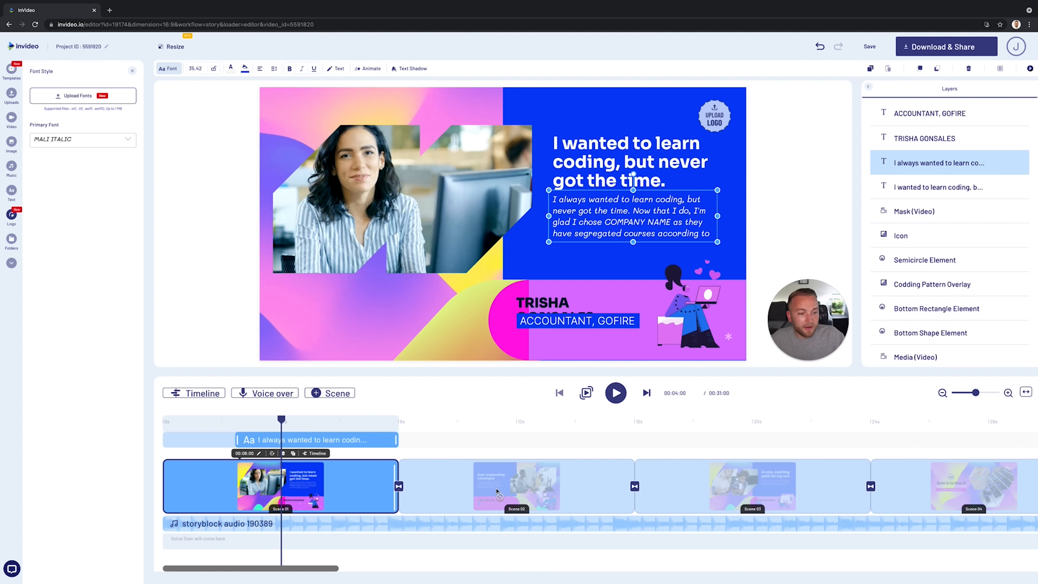
Step: View Scene 02 and Scene 03 of the video, and bring up the export options
click(497, 490)
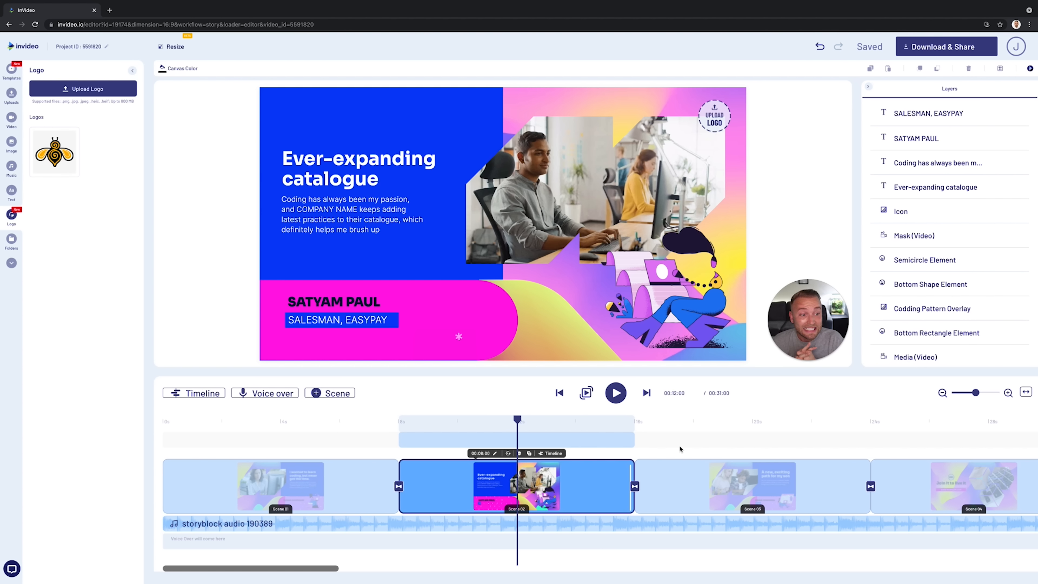
click(675, 498)
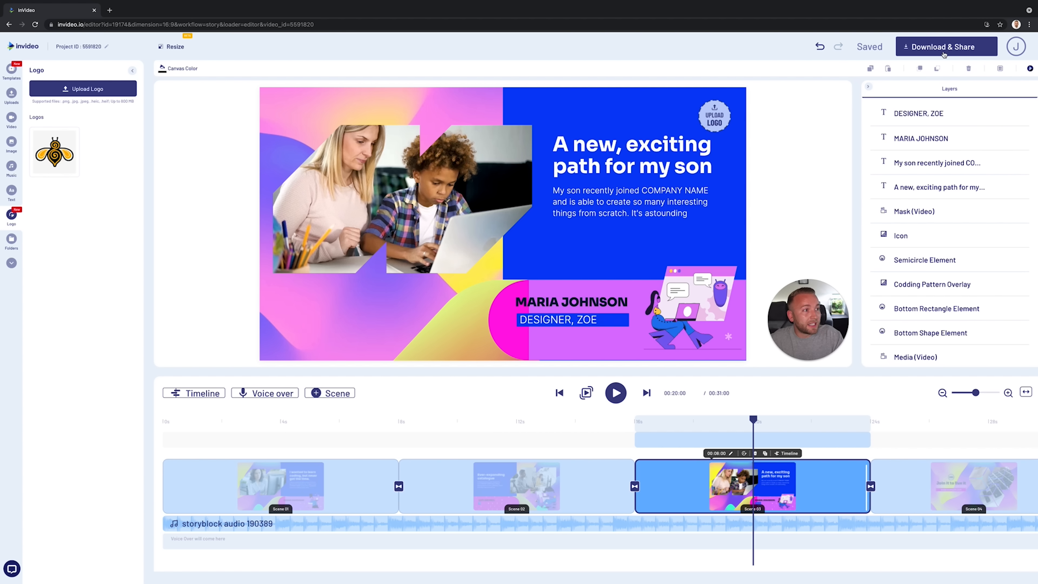
click(919, 48)
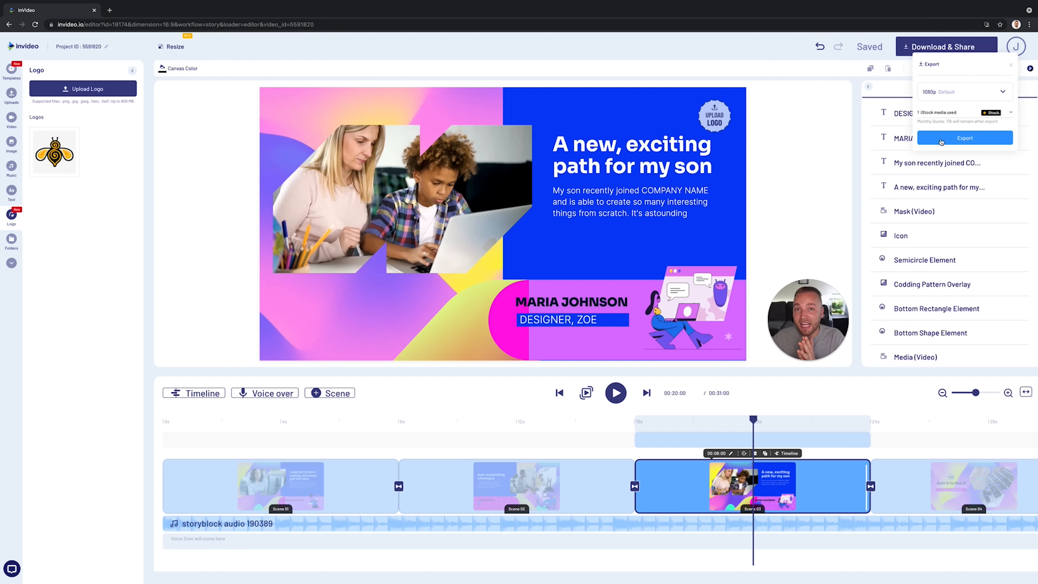
Step: Leave the editor for the InVideo template home page and open the support chat
click(19, 49)
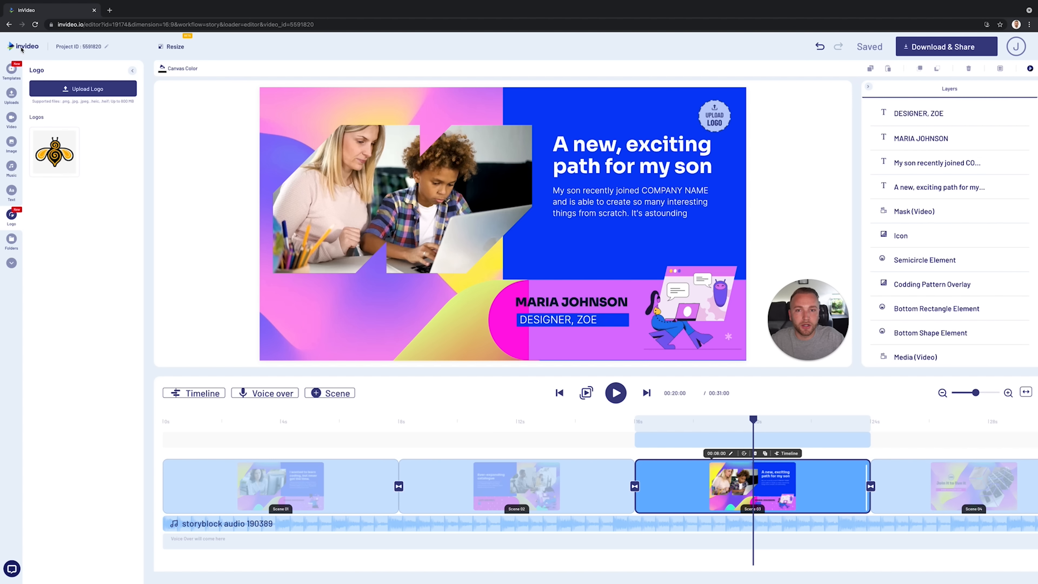
click(580, 73)
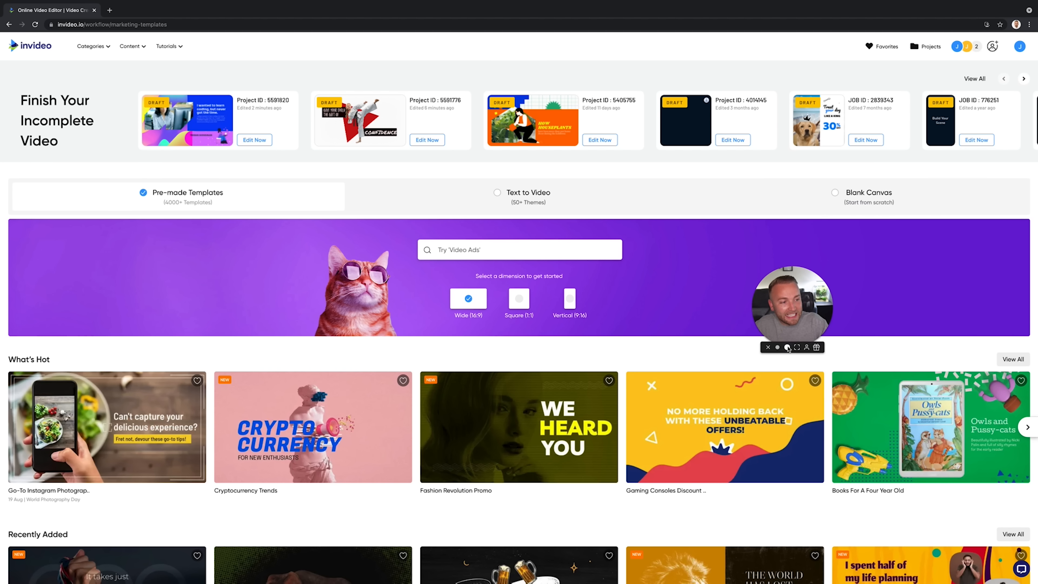
click(787, 347)
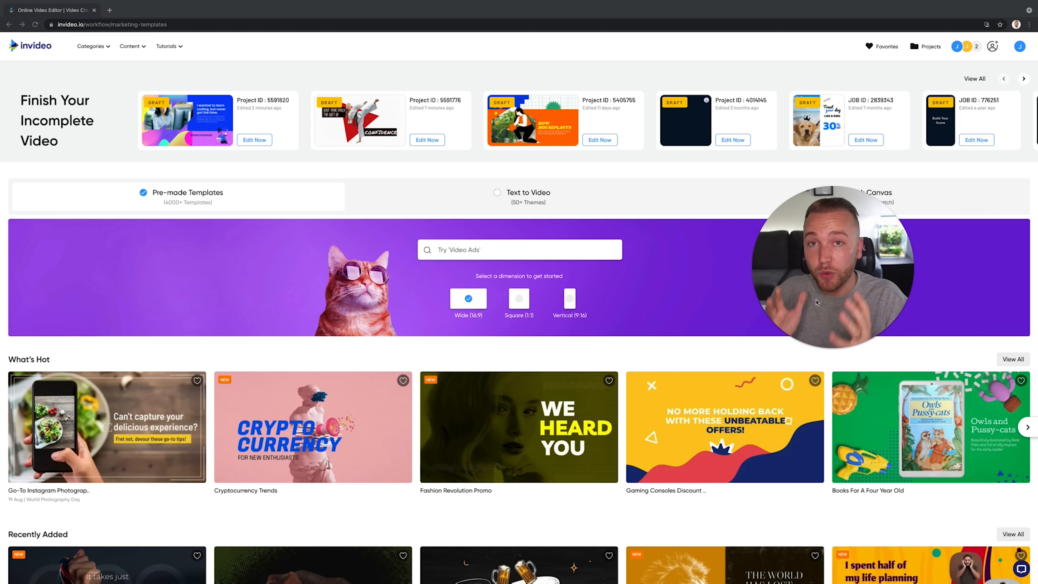
click(1021, 568)
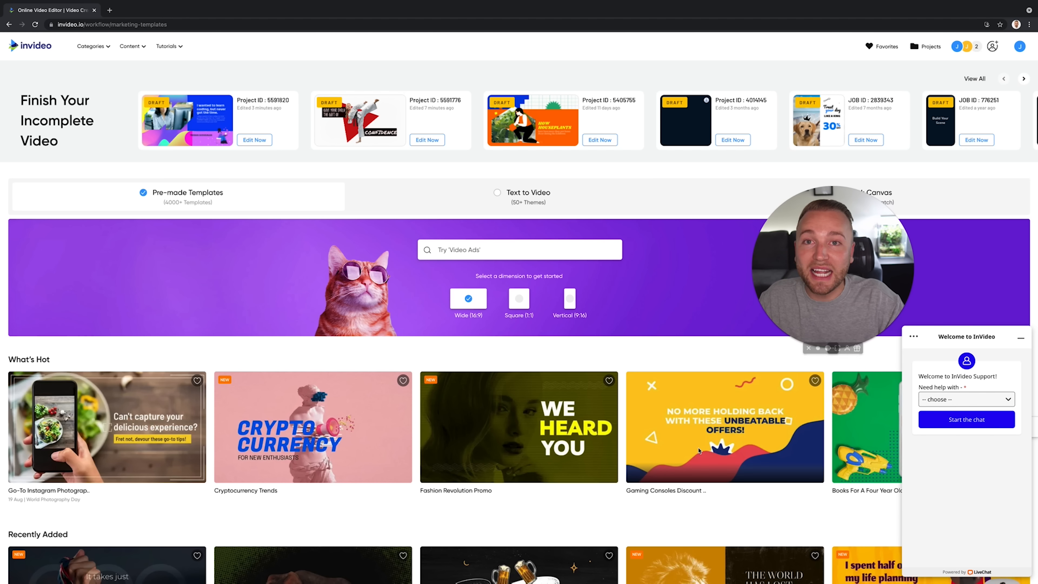